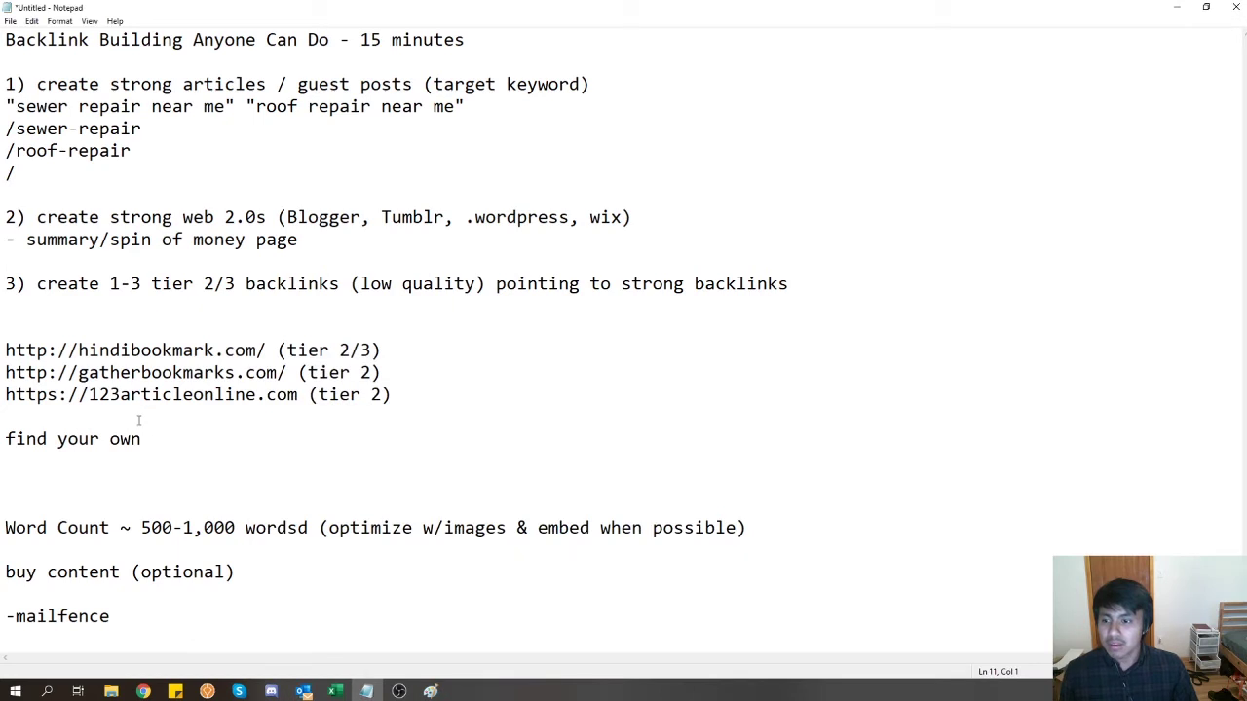
- Highlight the guest post, web 2.0, money-page summary and tier 2/3 backlink steps in the outline
{"action": "left_click_drag", "start_coordinate": [37, 219], "coordinate": [656, 224]}
{"action": "left_click", "coordinate": [658, 224]}
{"action": "left_click", "coordinate": [313, 238]}
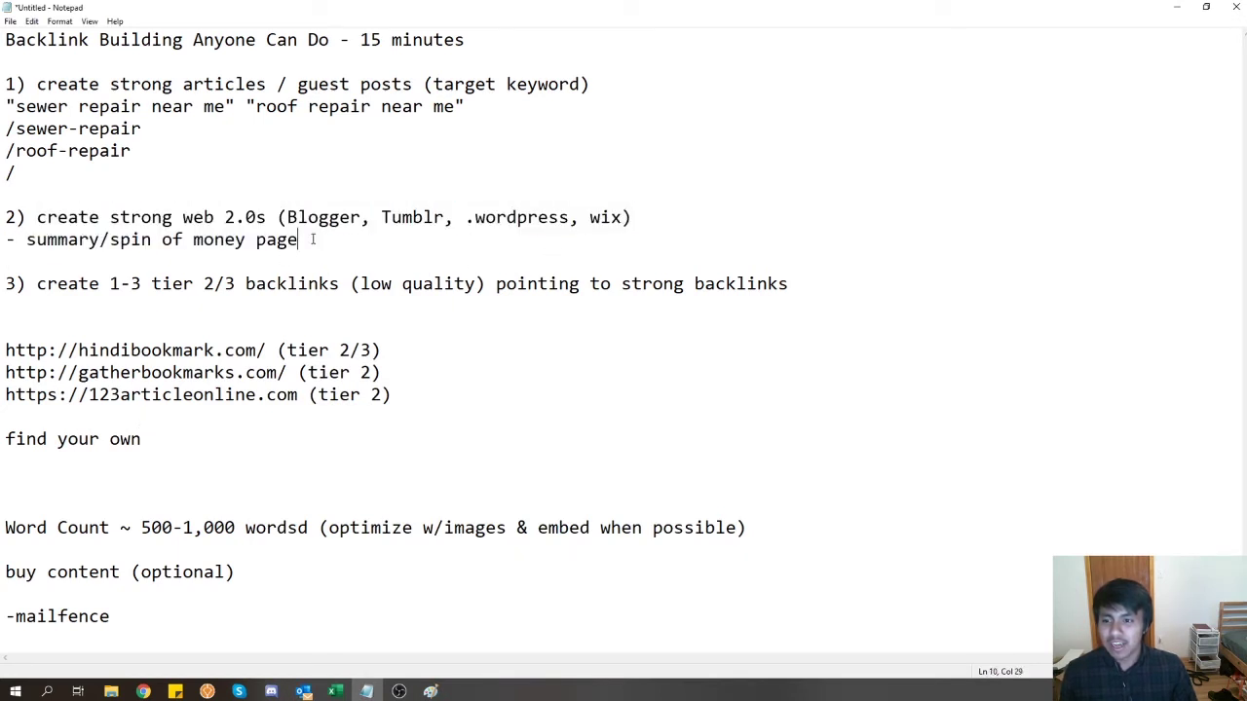
{"action": "left_click_drag", "start_coordinate": [52, 249], "coordinate": [28, 242]}
{"action": "left_click_drag", "start_coordinate": [45, 85], "coordinate": [615, 88]}
{"action": "left_click", "coordinate": [35, 228]}
{"action": "left_click_drag", "start_coordinate": [45, 223], "coordinate": [675, 210]}
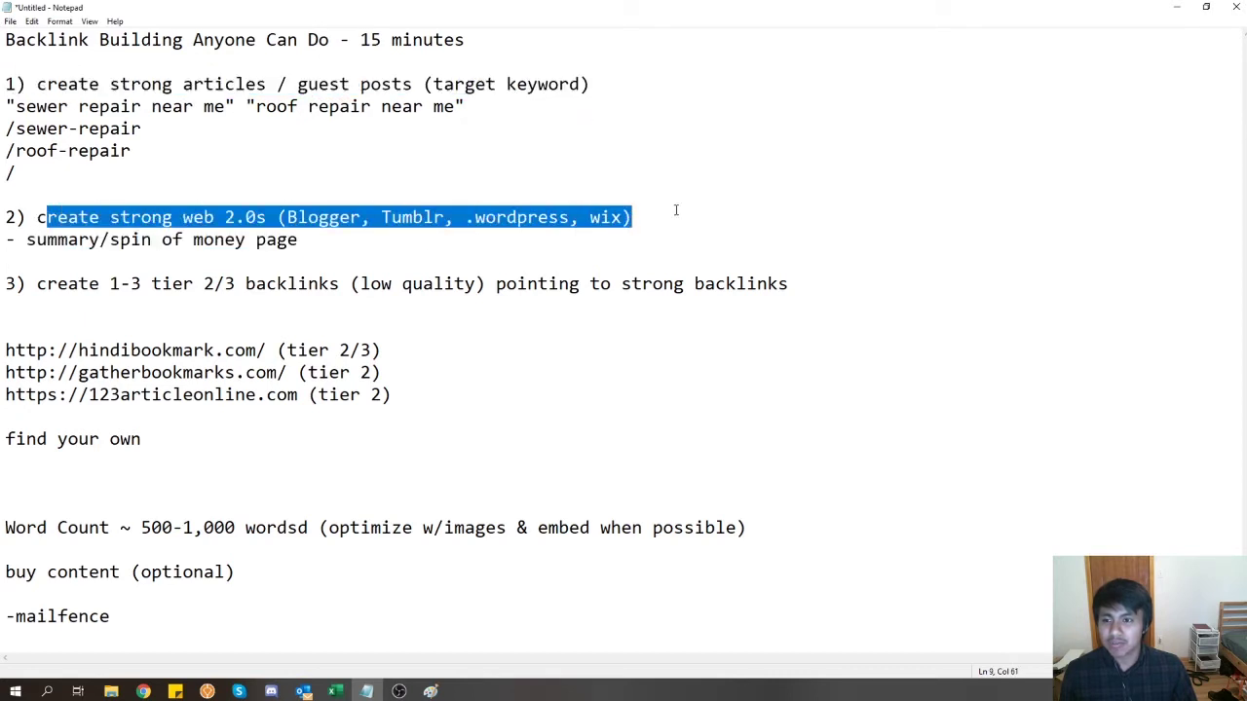
{"action": "left_click_drag", "start_coordinate": [35, 286], "coordinate": [876, 298]}
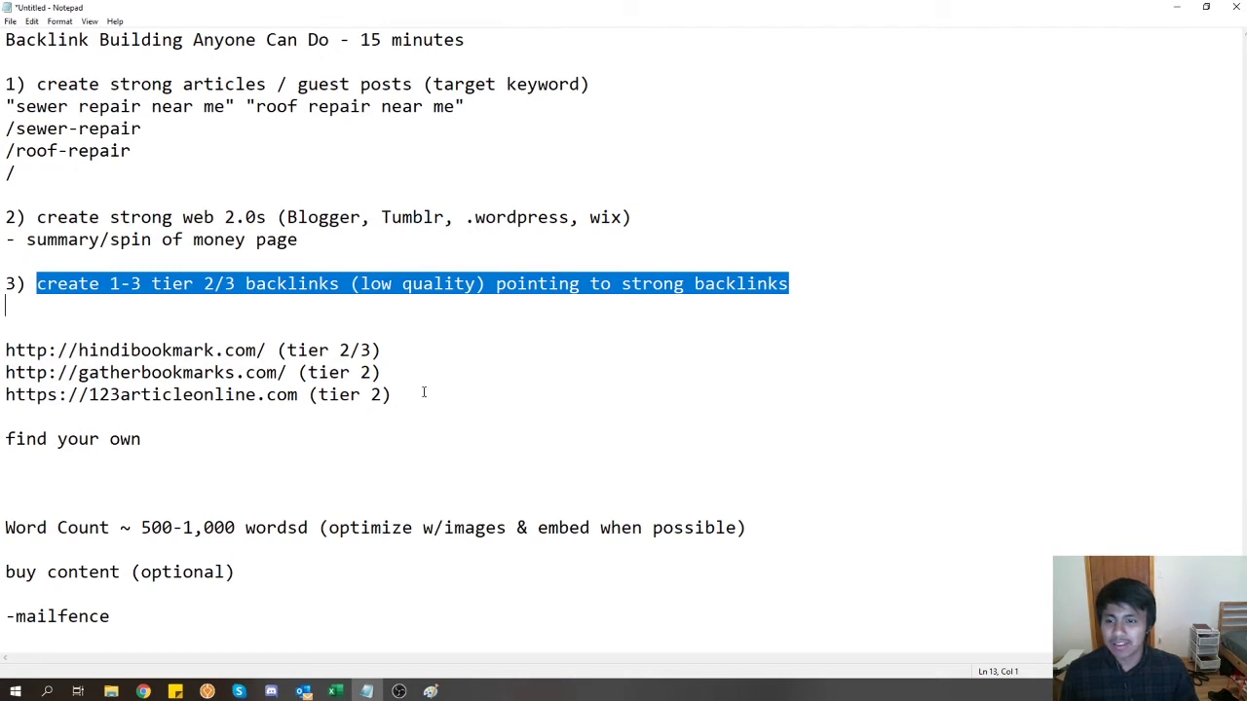
- Highlight the three bookmark site URLs, including the hindibookmark and 123articleonline lines
{"action": "left_click_drag", "start_coordinate": [424, 392], "coordinate": [286, 372]}
{"action": "left_click", "coordinate": [145, 368]}
{"action": "left_click", "coordinate": [169, 393]}
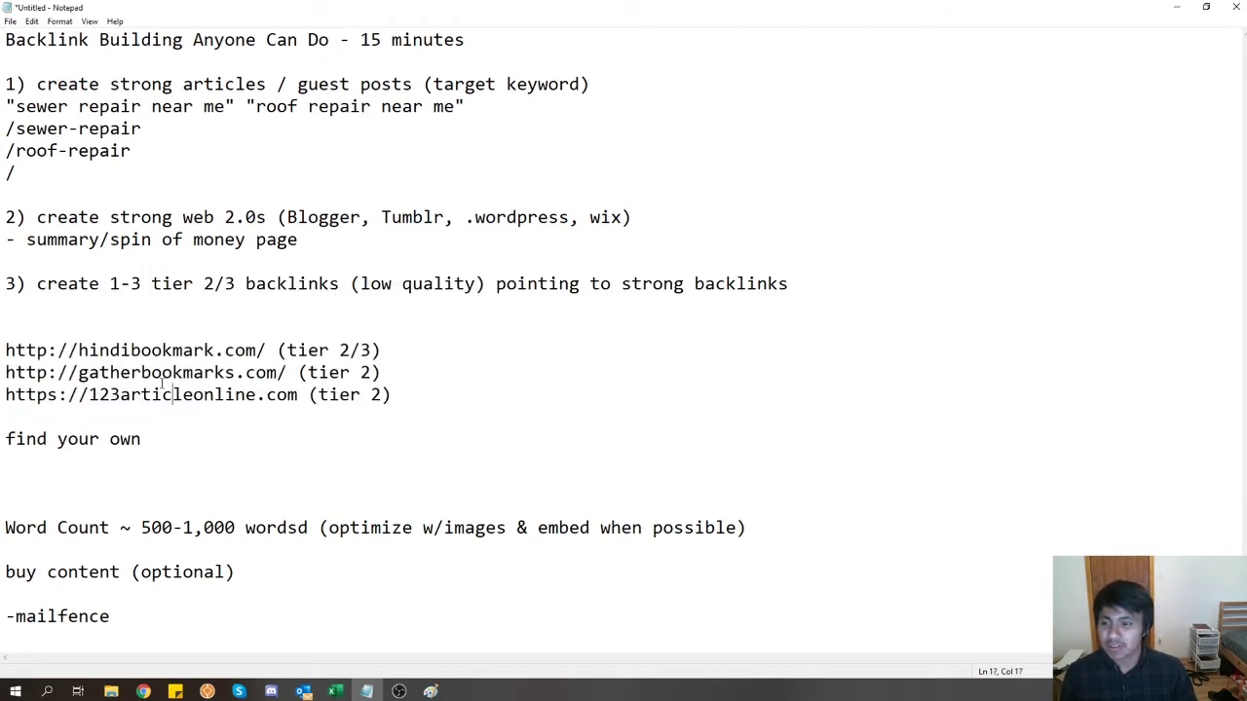
{"action": "left_click_drag", "start_coordinate": [71, 351], "coordinate": [279, 350]}
{"action": "left_click", "coordinate": [406, 393]}
{"action": "left_click", "coordinate": [3, 352], "text": "shift"}
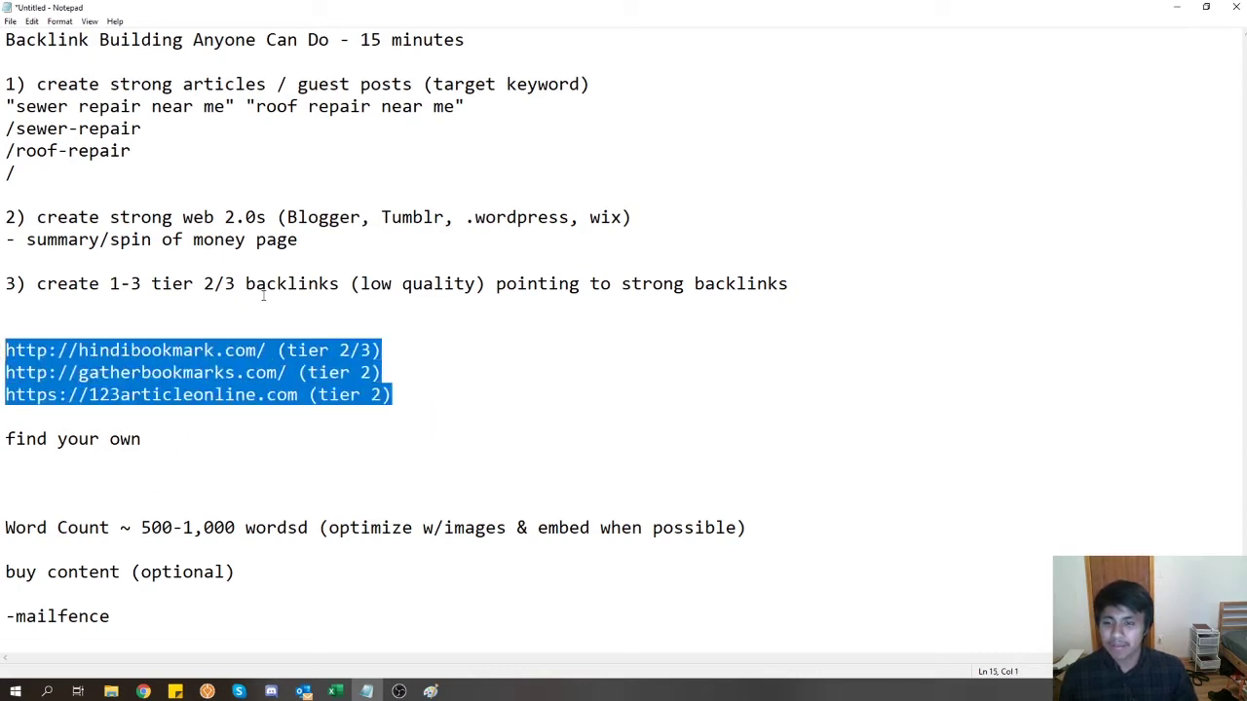
{"action": "left_click_drag", "start_coordinate": [305, 6], "coordinate": [388, 1]}
- Load tumblr.com in a new incognito tab beside Outlook, then bring up the sewer-repair example blog
{"action": "mouse_move", "coordinate": [146, 692]}
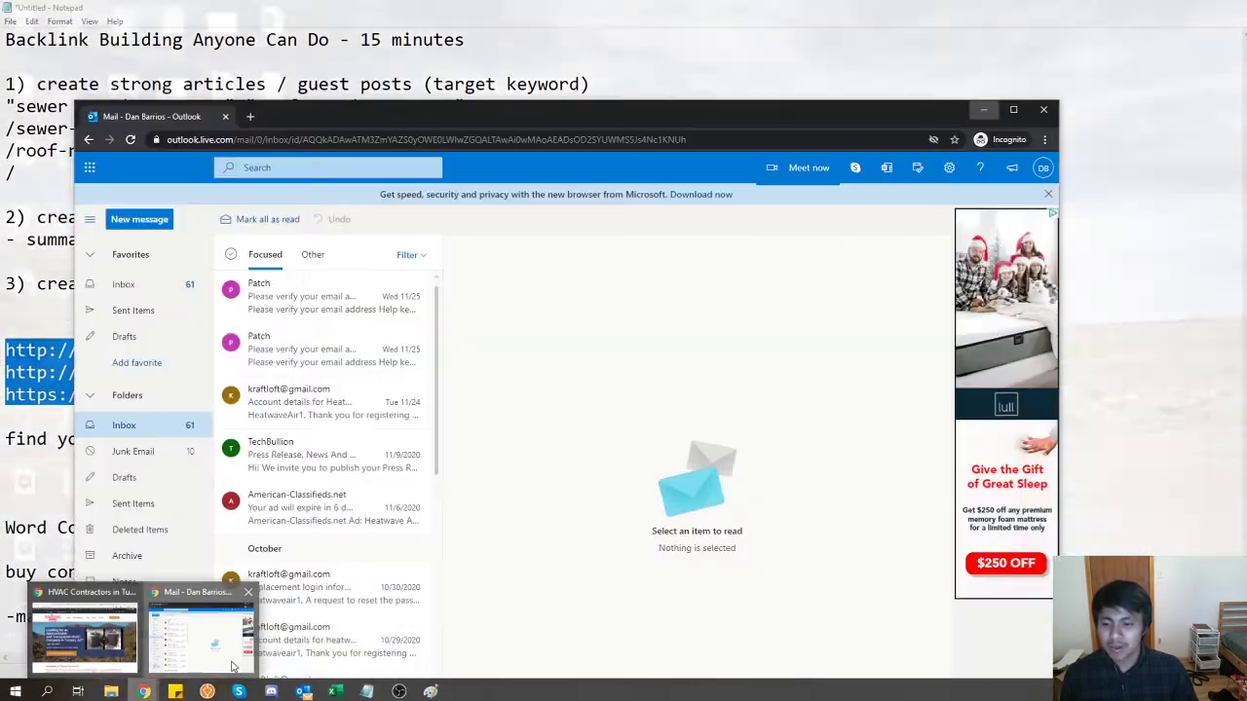
{"action": "left_click", "coordinate": [97, 631]}
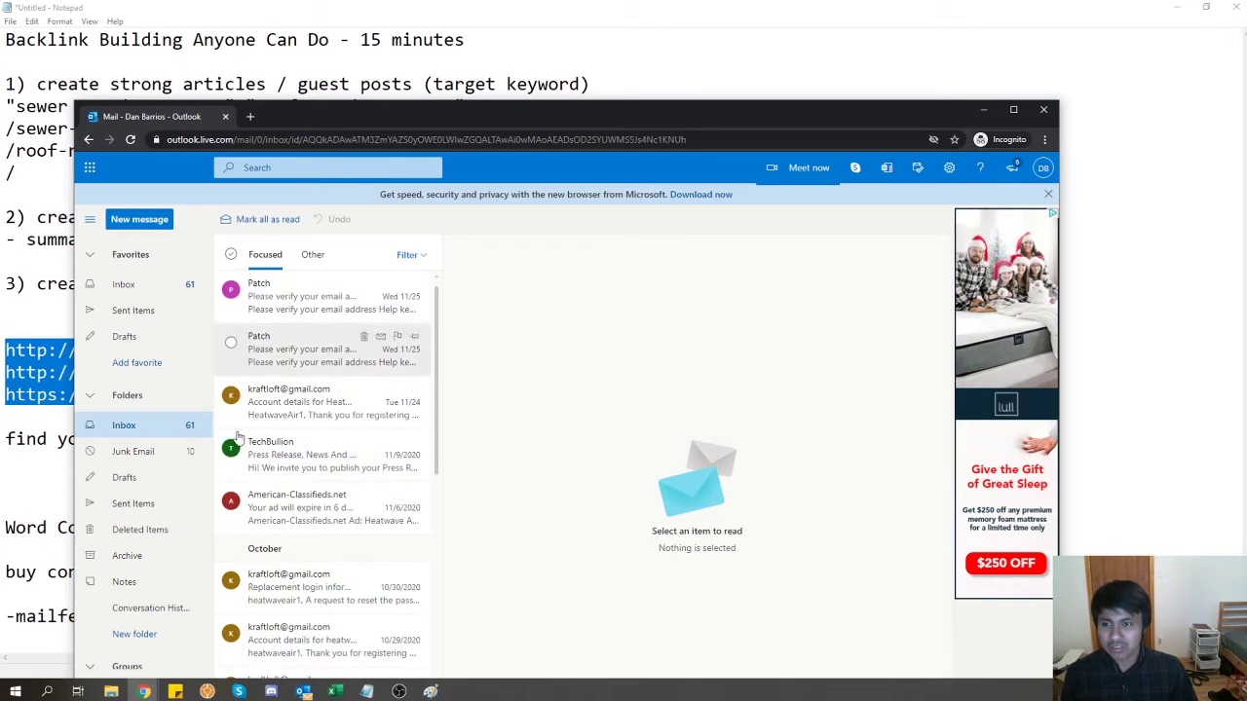
{"action": "mouse_move", "coordinate": [145, 691]}
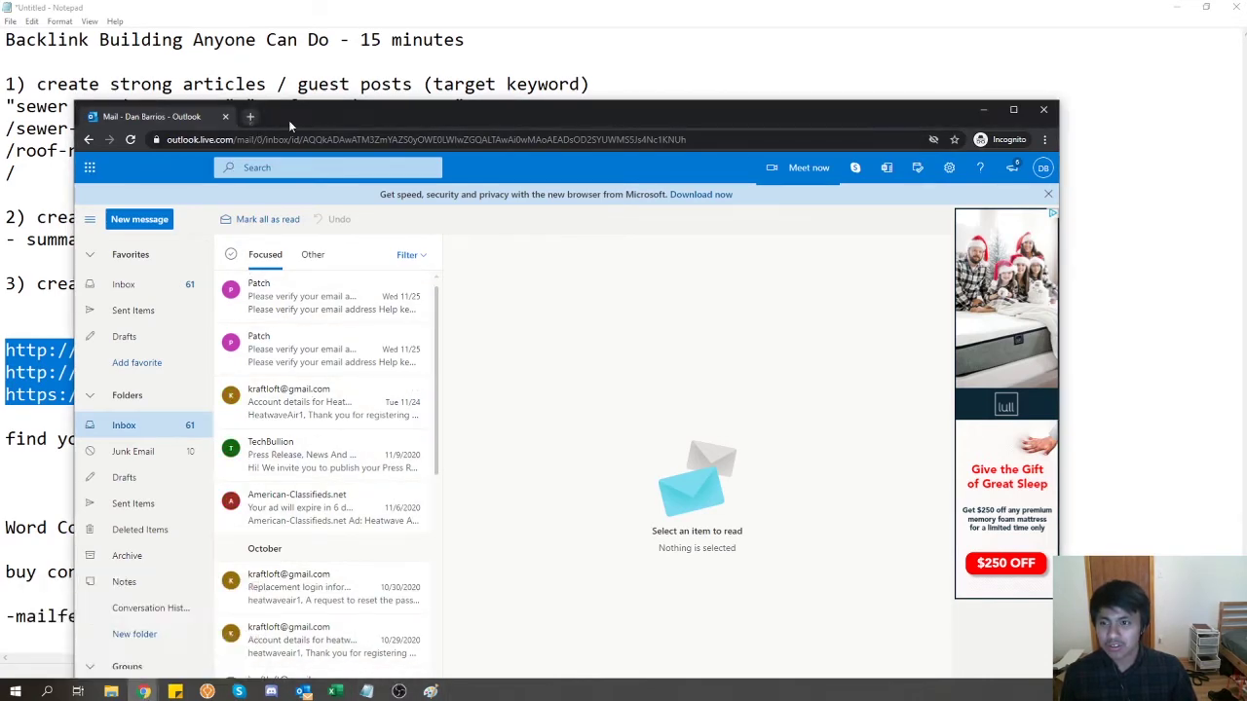
{"action": "left_click", "coordinate": [251, 116]}
{"action": "left_click_drag", "start_coordinate": [462, 120], "coordinate": [643, 213]}
{"action": "type", "text": "tumblr.com"}
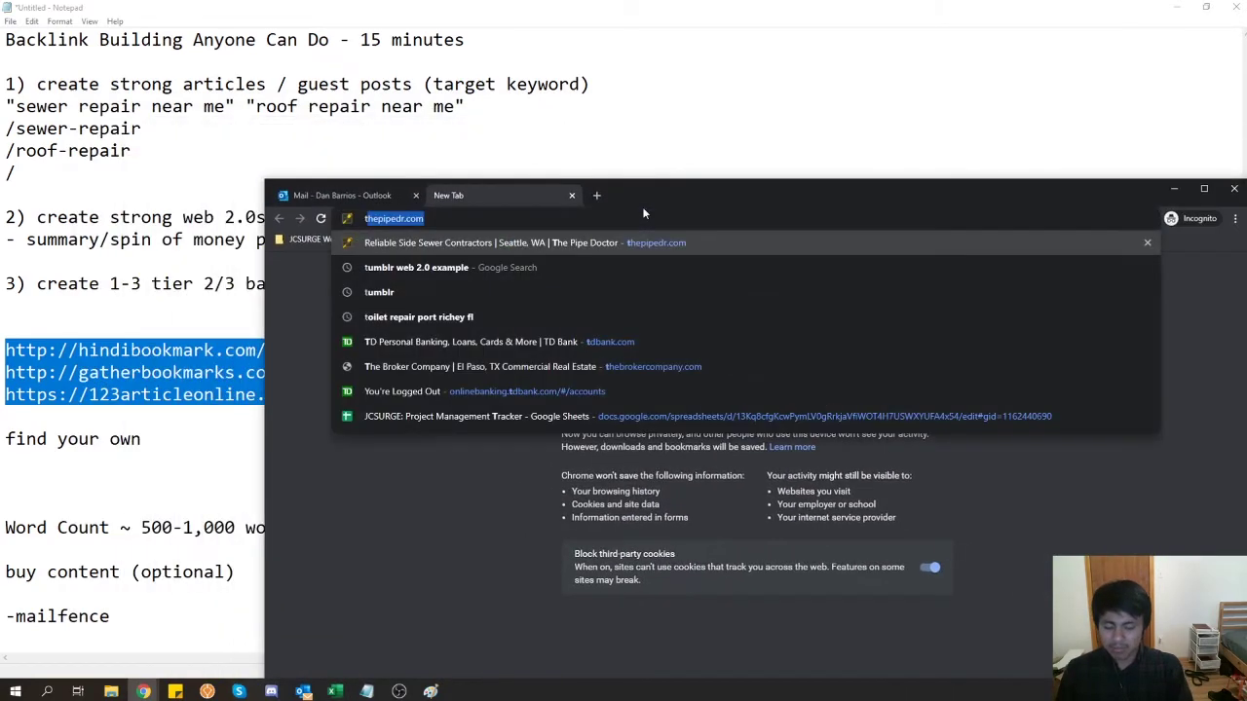
{"action": "key", "text": "Return"}
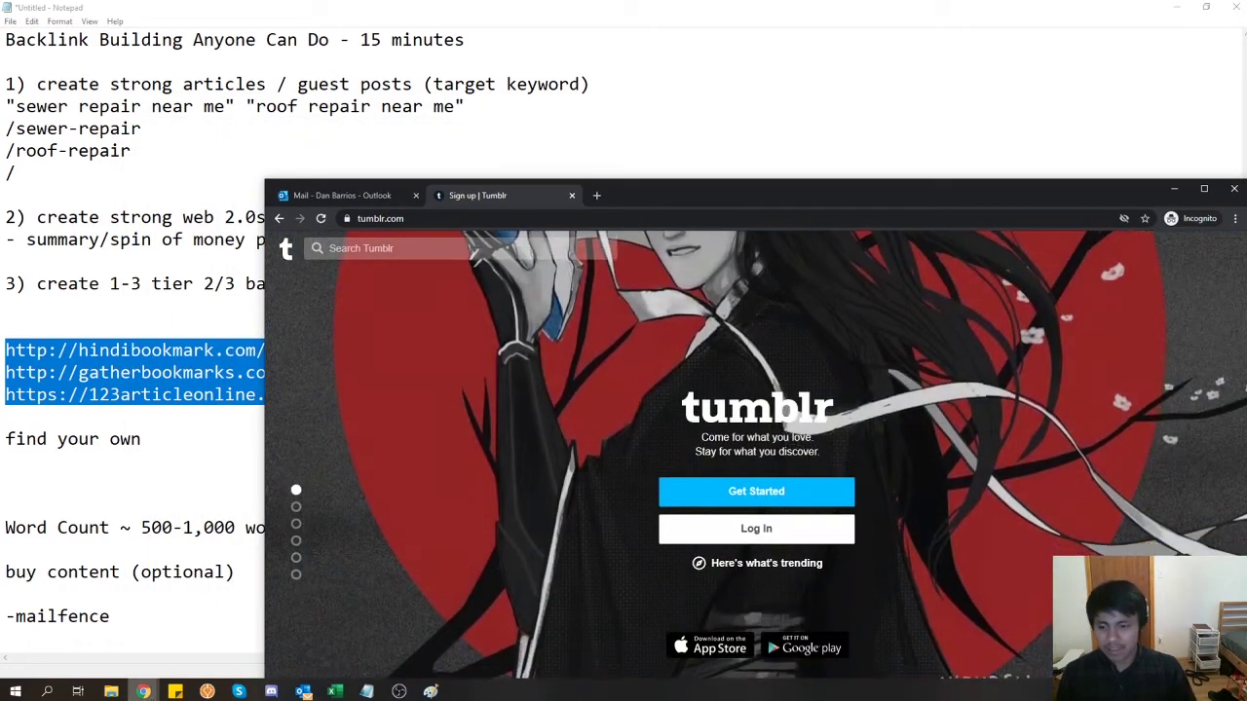
{"action": "mouse_move", "coordinate": [144, 692]}
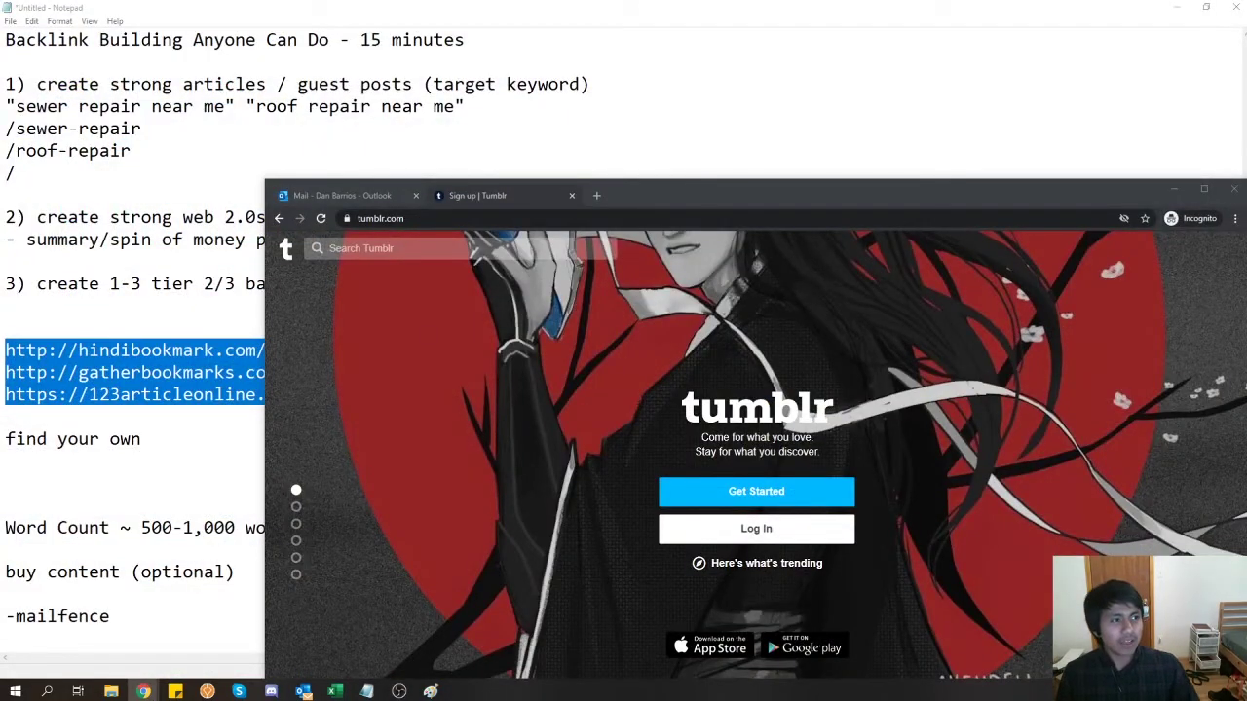
{"action": "left_click_drag", "start_coordinate": [1246, 206], "coordinate": [672, 1]}
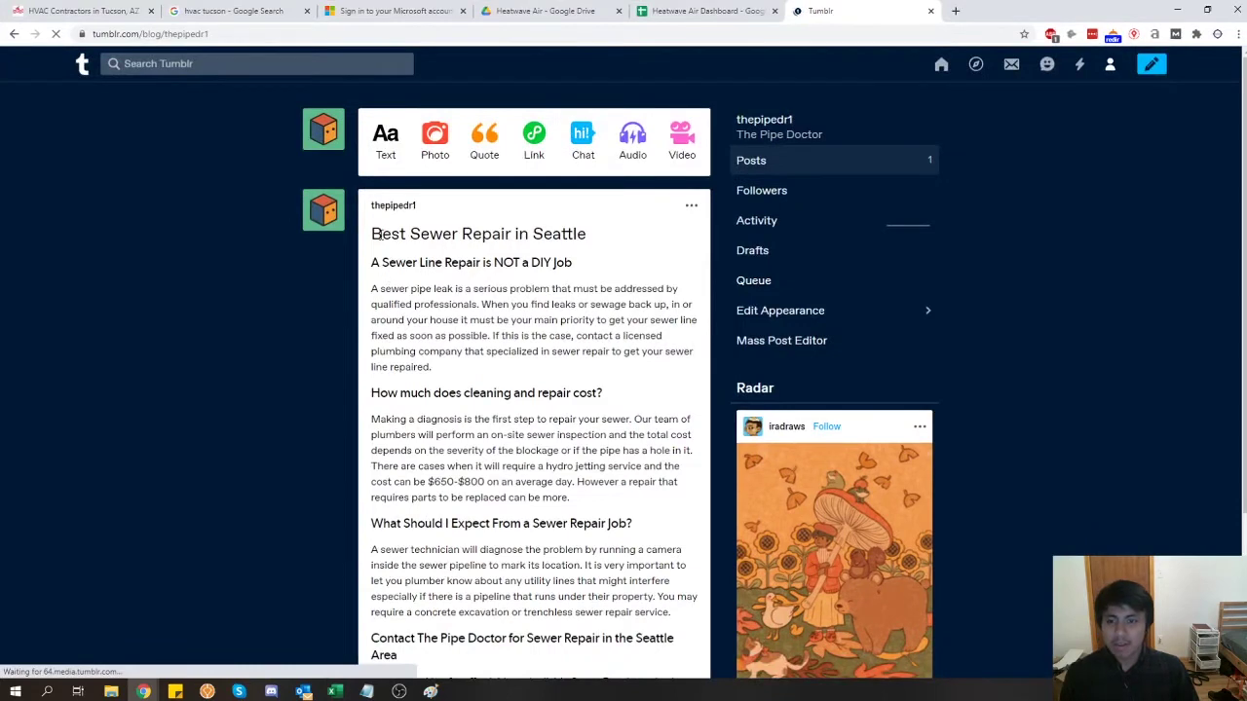
- Read through the Best Sewer Repair in Seattle post, highlighting its title and price sentence
{"action": "left_click_drag", "start_coordinate": [377, 235], "coordinate": [619, 242]}
{"action": "scroll", "coordinate": [517, 395], "scroll_direction": "down", "scroll_amount": 2}
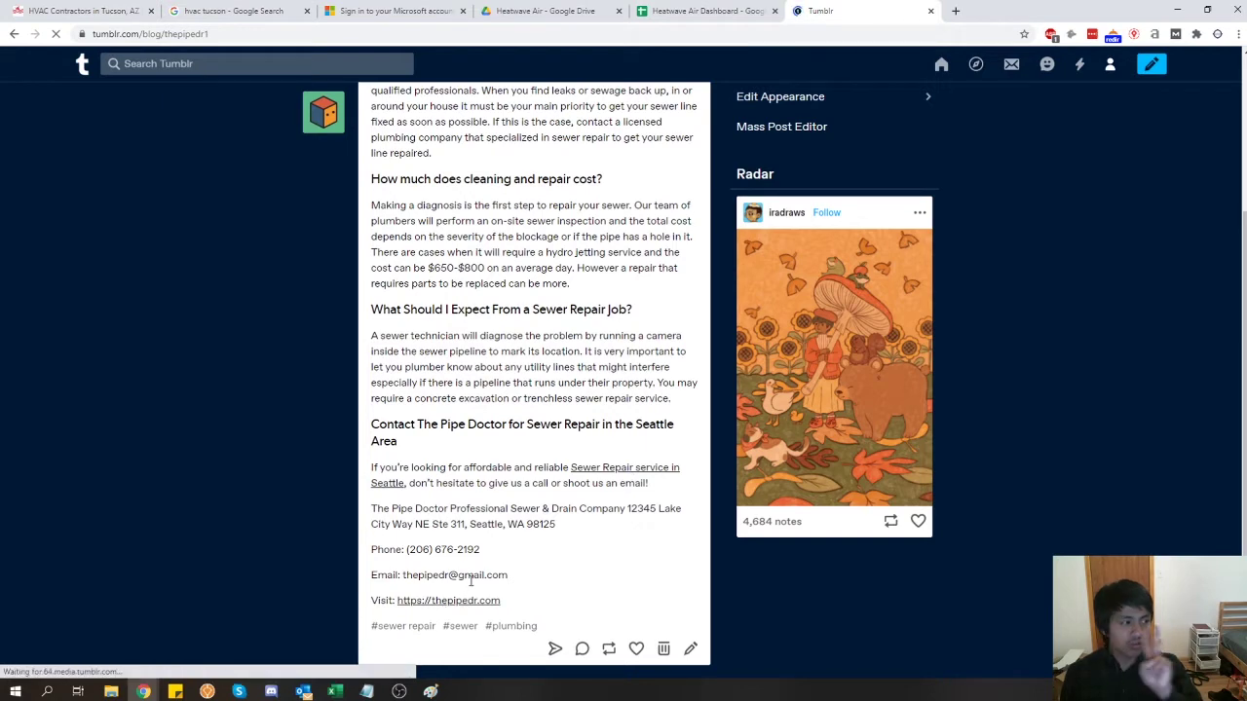
{"action": "scroll", "coordinate": [403, 507], "scroll_direction": "up", "scroll_amount": 2}
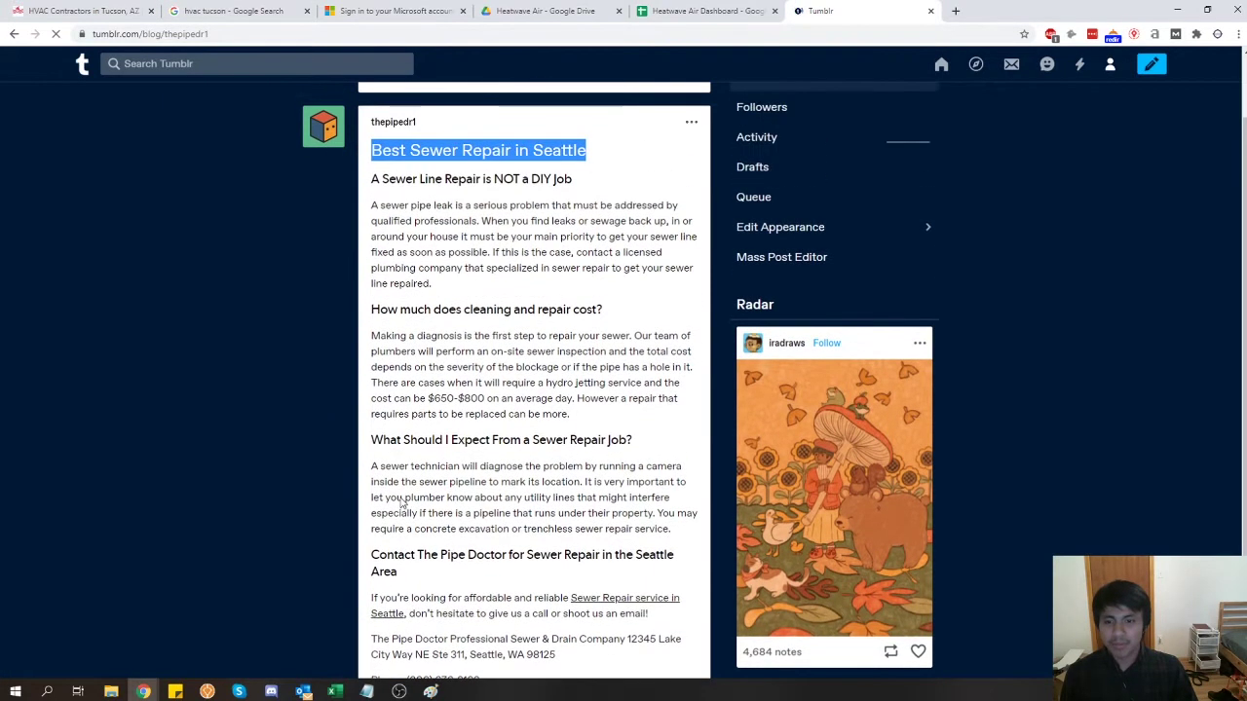
{"action": "scroll", "coordinate": [395, 497], "scroll_direction": "down", "scroll_amount": 2}
{"action": "scroll", "coordinate": [389, 492], "scroll_direction": "up", "scroll_amount": 2}
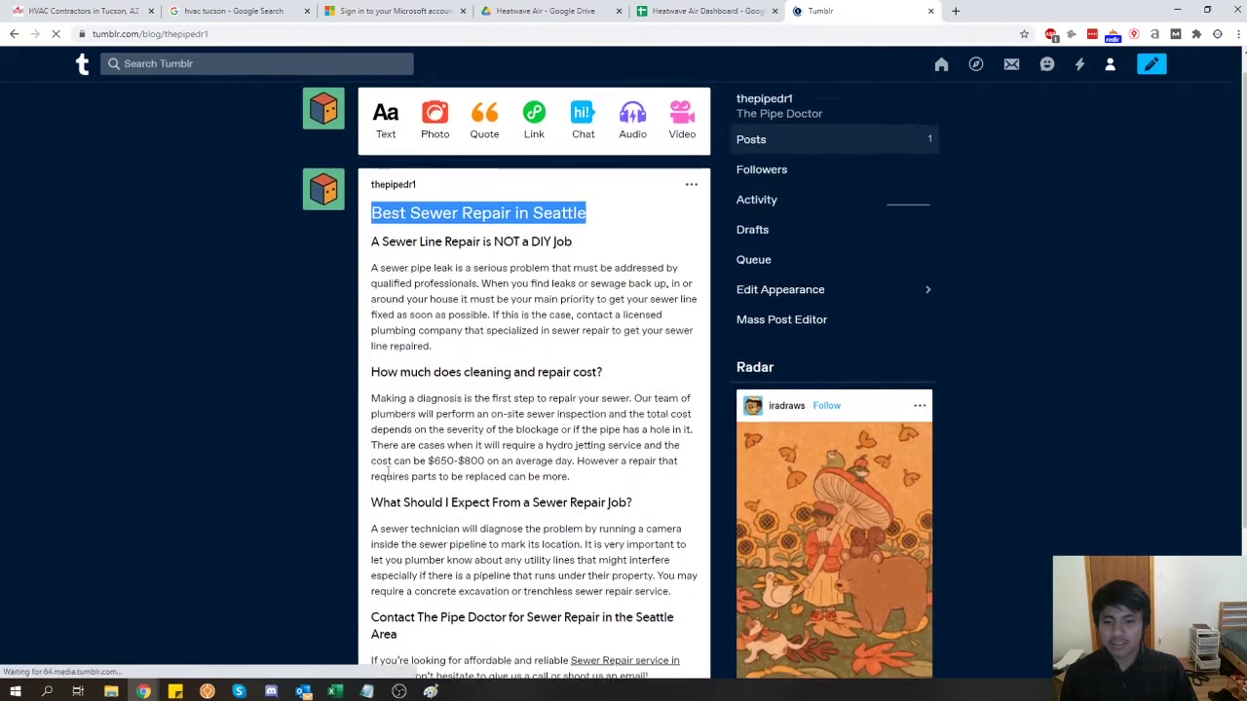
{"action": "left_click_drag", "start_coordinate": [425, 487], "coordinate": [589, 498]}
{"action": "left_click", "coordinate": [582, 525]}
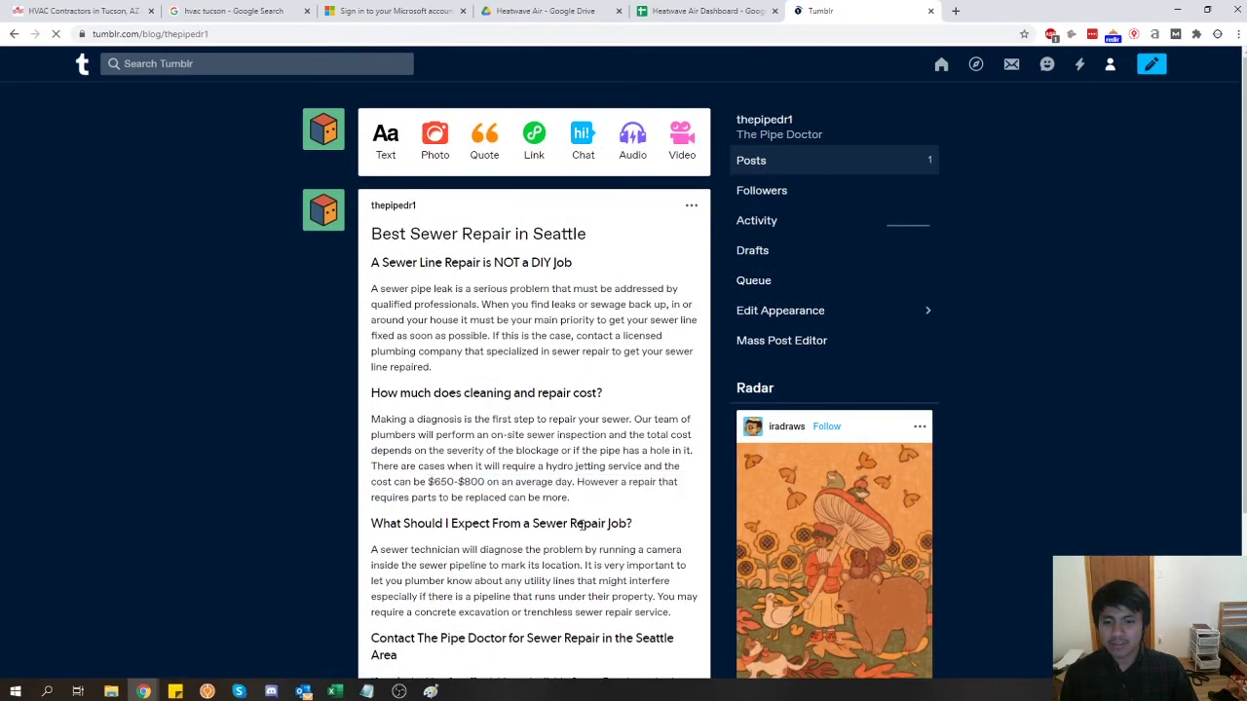
- Highlight the business name in the contact details, then restore the window down to the Tumblr sign-up page
{"action": "scroll", "coordinate": [580, 526], "scroll_direction": "down", "scroll_amount": 2}
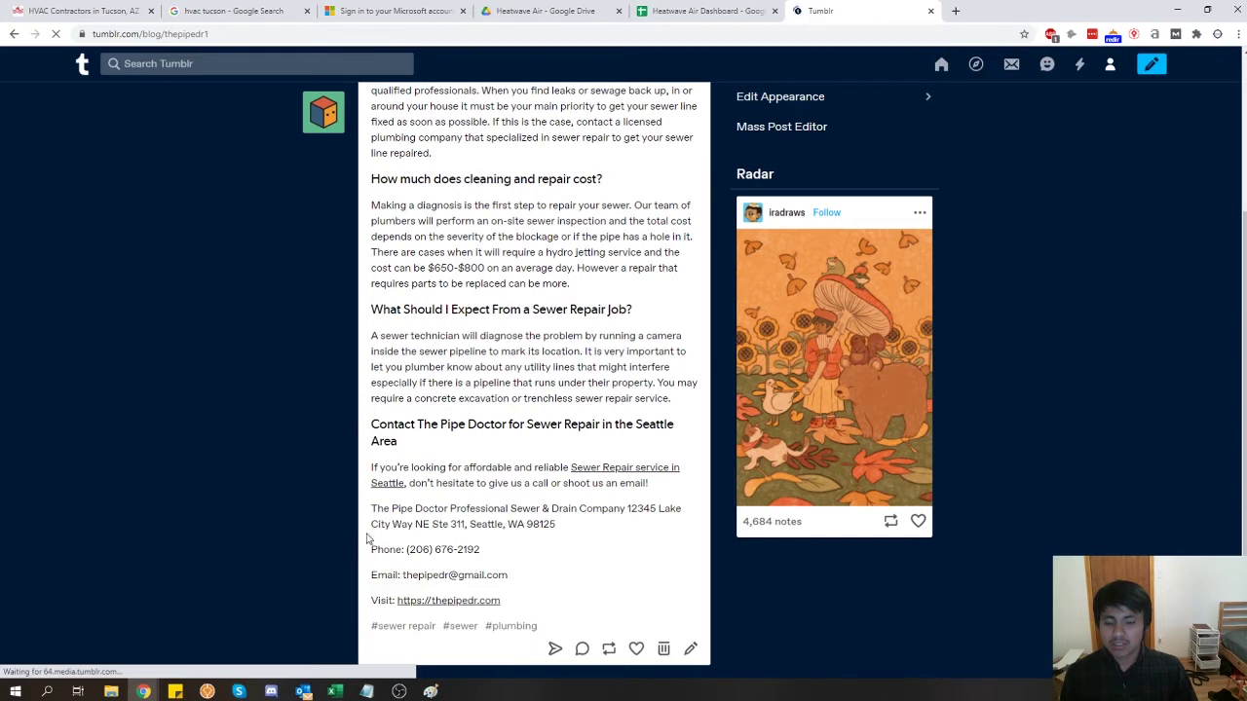
{"action": "left_click_drag", "start_coordinate": [372, 509], "coordinate": [456, 519]}
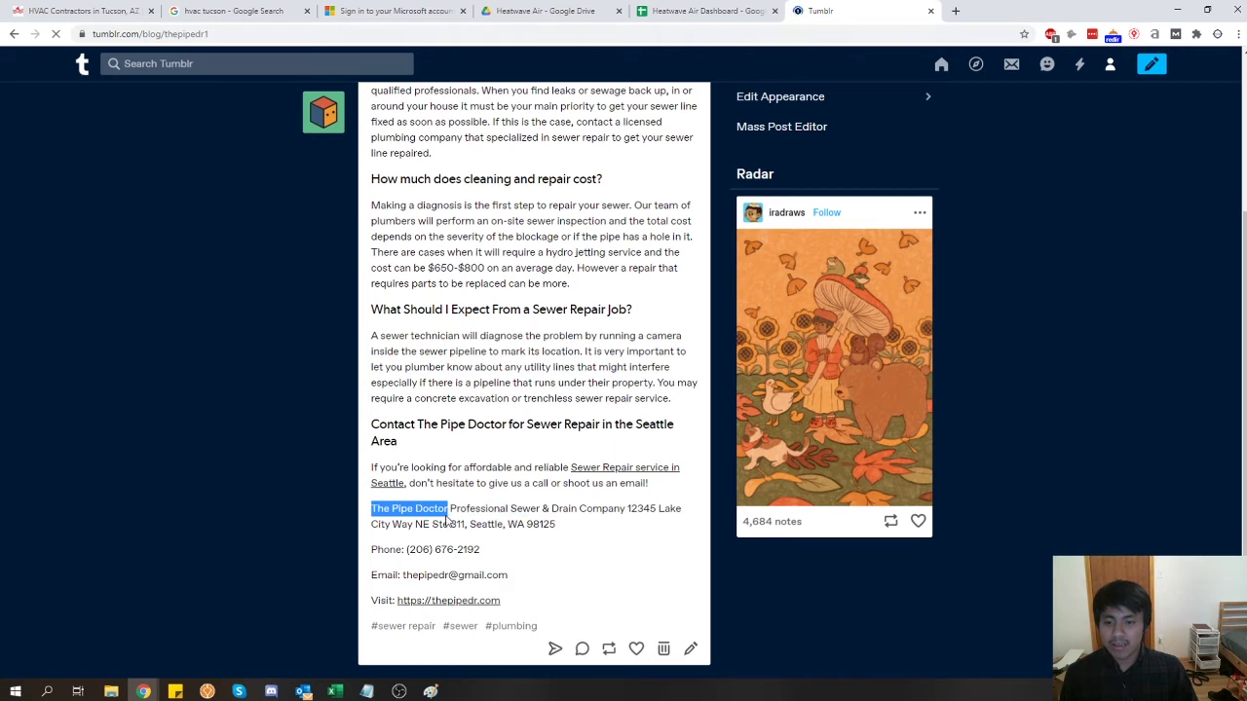
{"action": "left_click", "coordinate": [522, 524]}
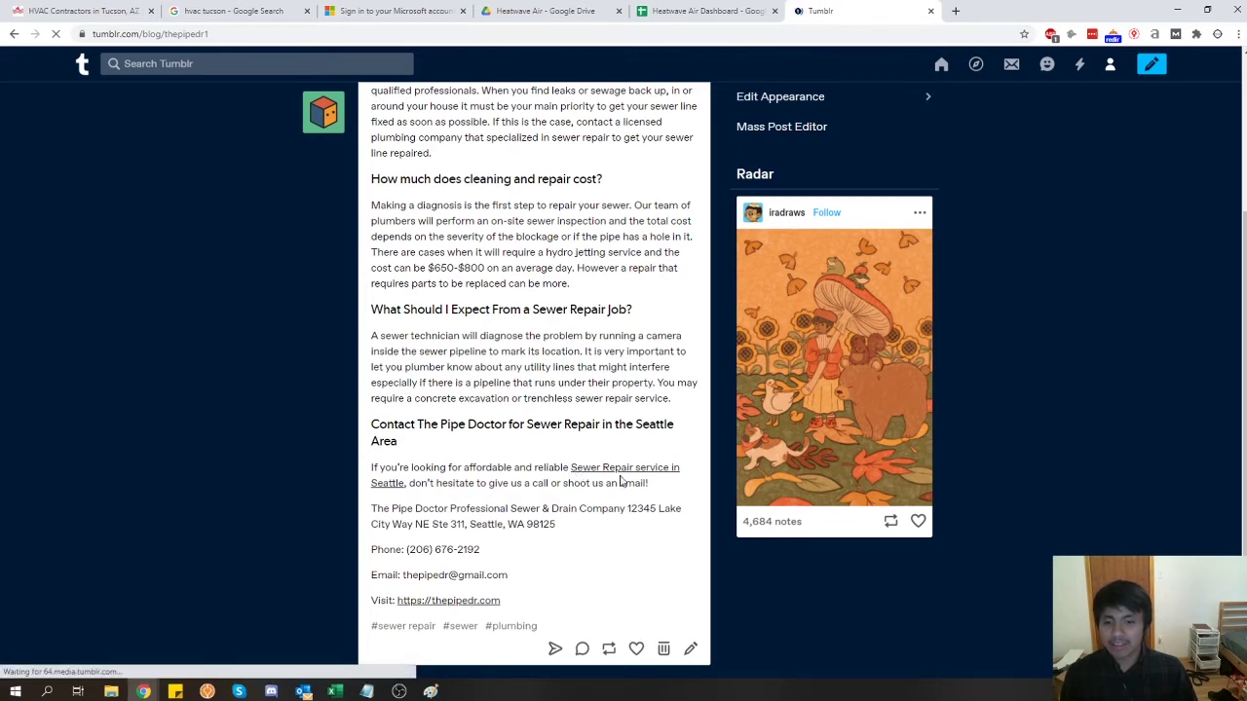
{"action": "scroll", "coordinate": [360, 531], "scroll_direction": "up", "scroll_amount": 2}
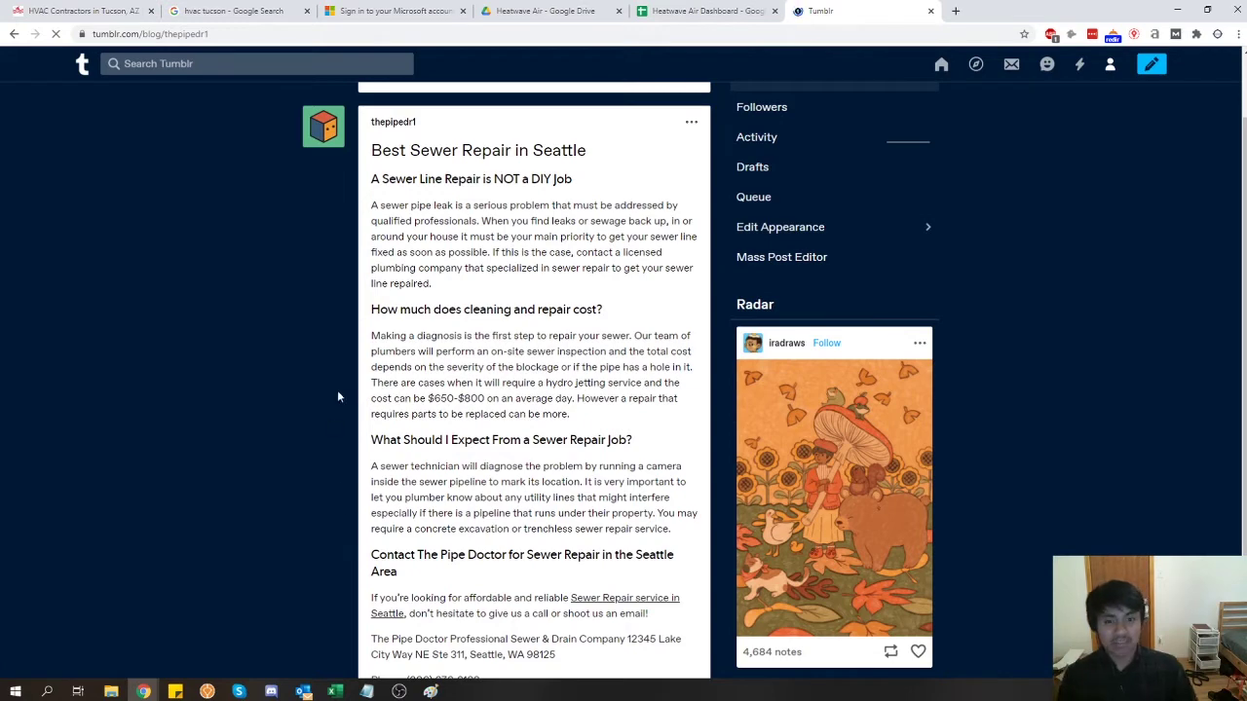
{"action": "key", "text": "super+Down"}
{"action": "key", "text": "super+Down"}
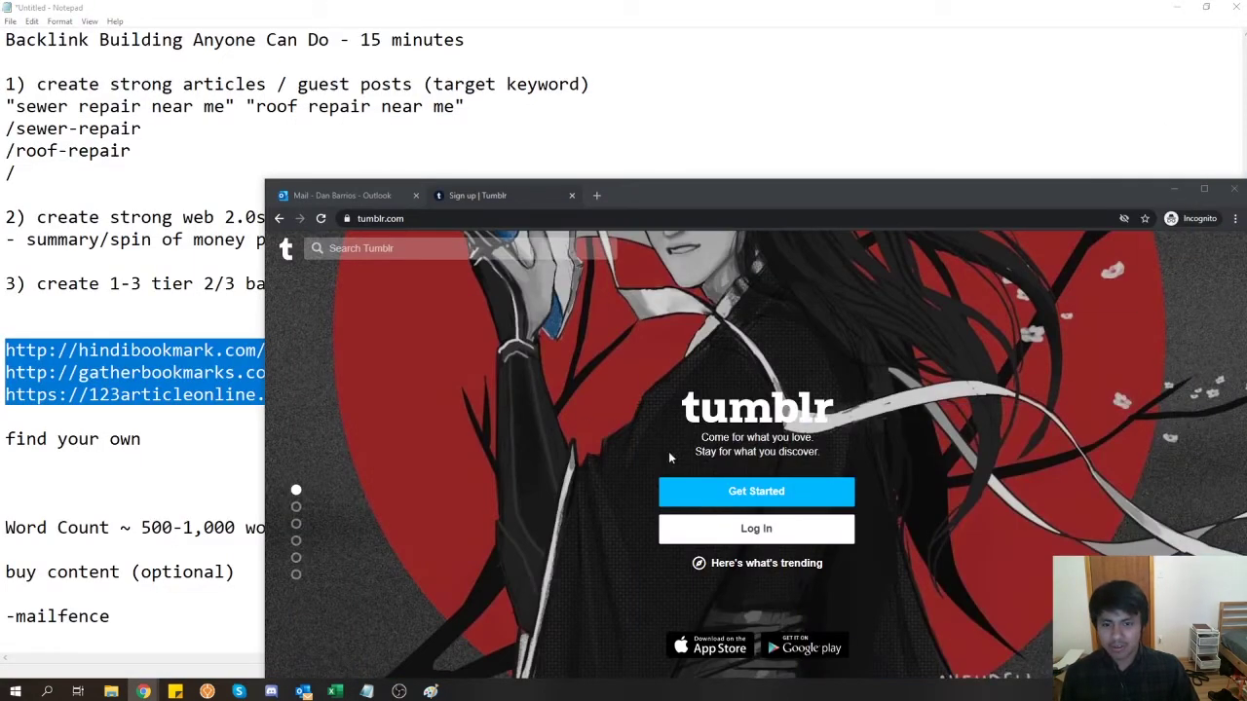
- Fill the Tumblr sign-up form with the business e-mail, a password and a username, and submit it
{"action": "left_click", "coordinate": [732, 498]}
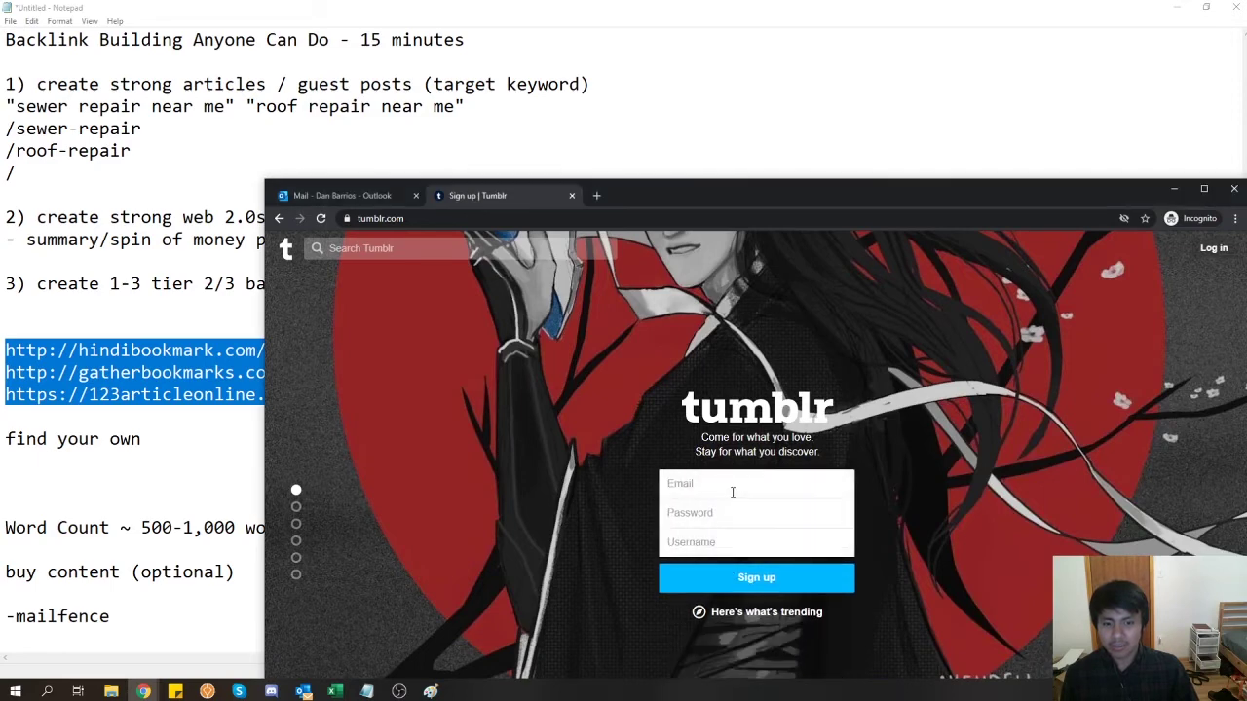
{"action": "left_click", "coordinate": [732, 492]}
{"action": "left_click", "coordinate": [350, 195]}
{"action": "left_click_drag", "start_coordinate": [701, 192], "coordinate": [568, 122]}
{"action": "left_click", "coordinate": [365, 128]}
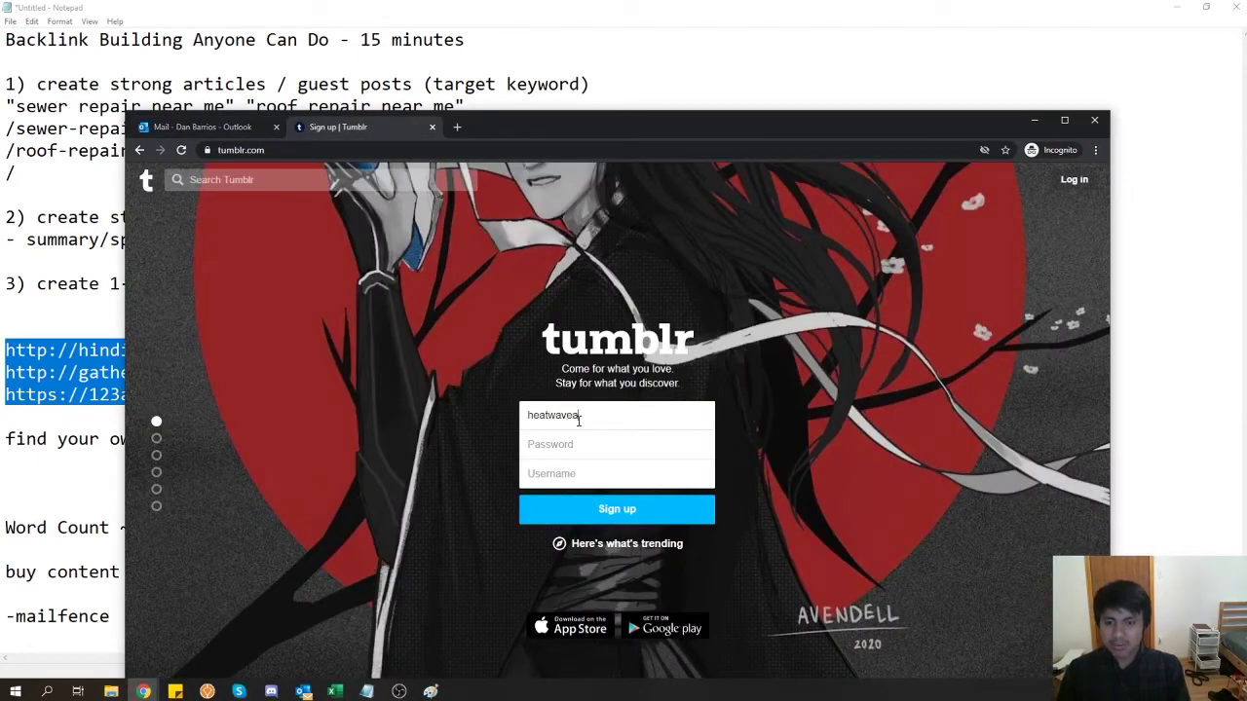
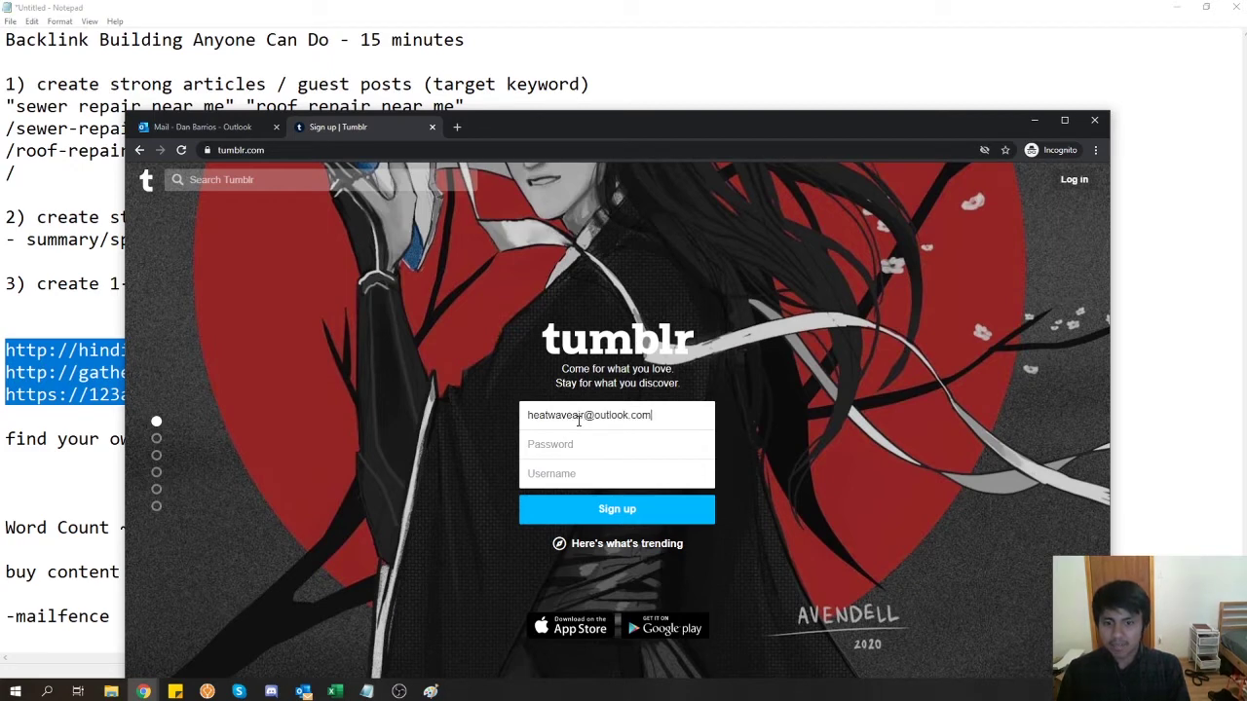
{"action": "key", "text": "ctrl+v"}
{"action": "left_click", "coordinate": [587, 473]}
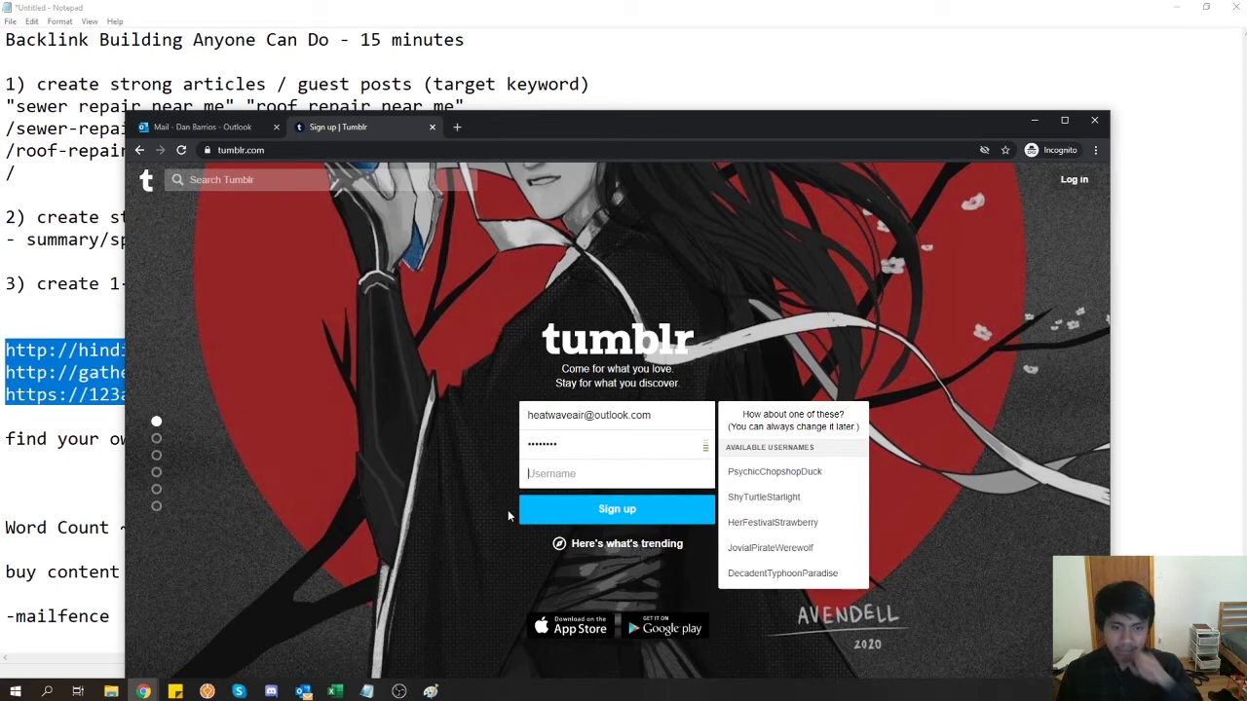
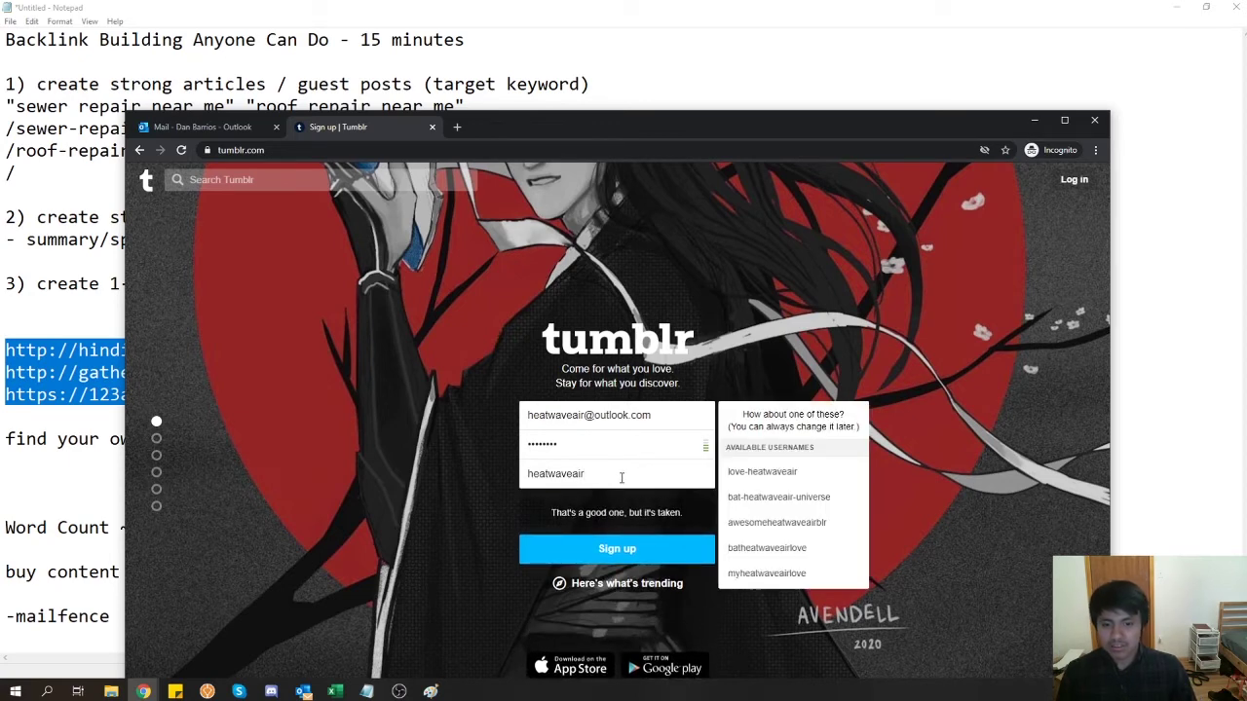
{"action": "left_click", "coordinate": [585, 551]}
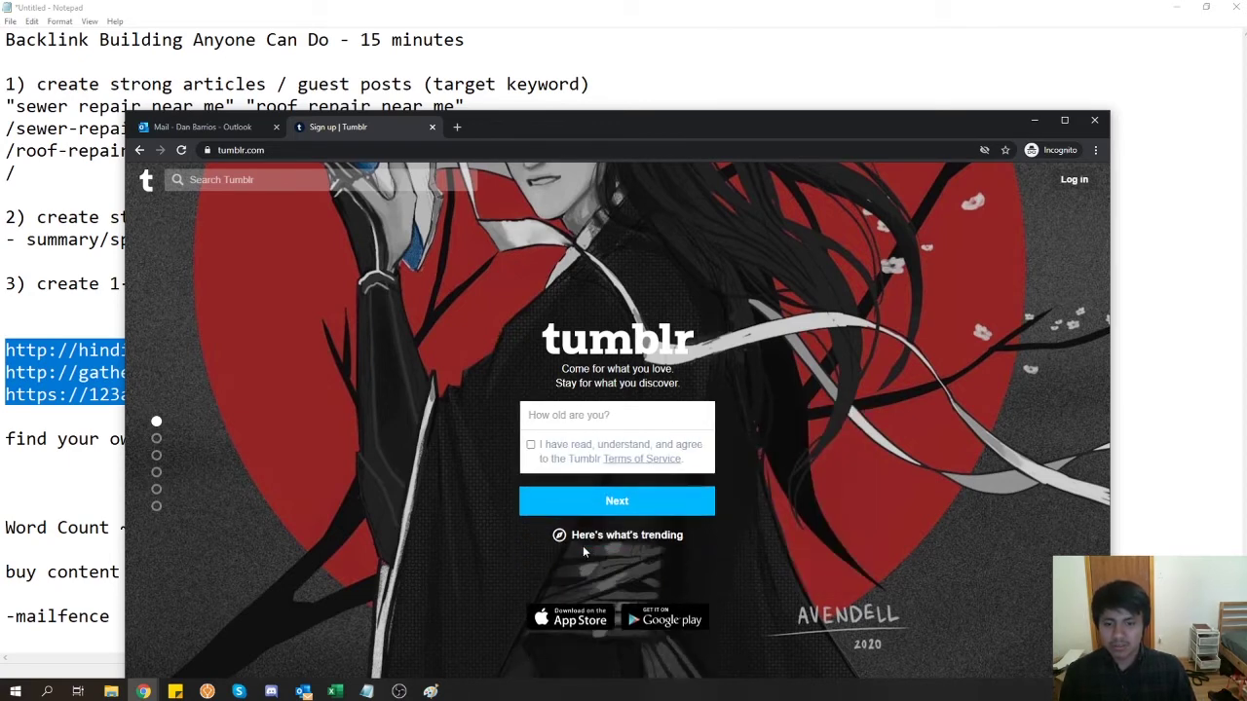
- Enter age 30, accept the Terms of Service and pass the robot check
{"action": "left_click", "coordinate": [583, 415]}
{"action": "type", "text": "30"}
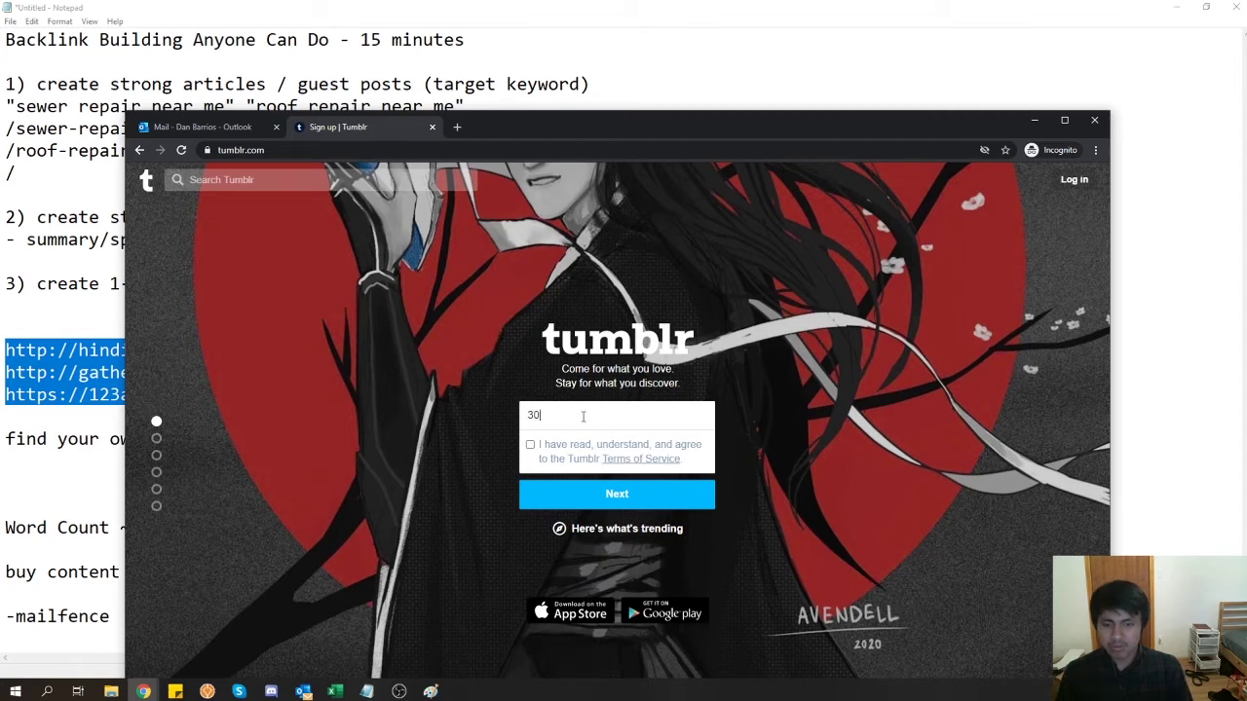
{"action": "left_click", "coordinate": [531, 445]}
{"action": "left_click", "coordinate": [562, 505]}
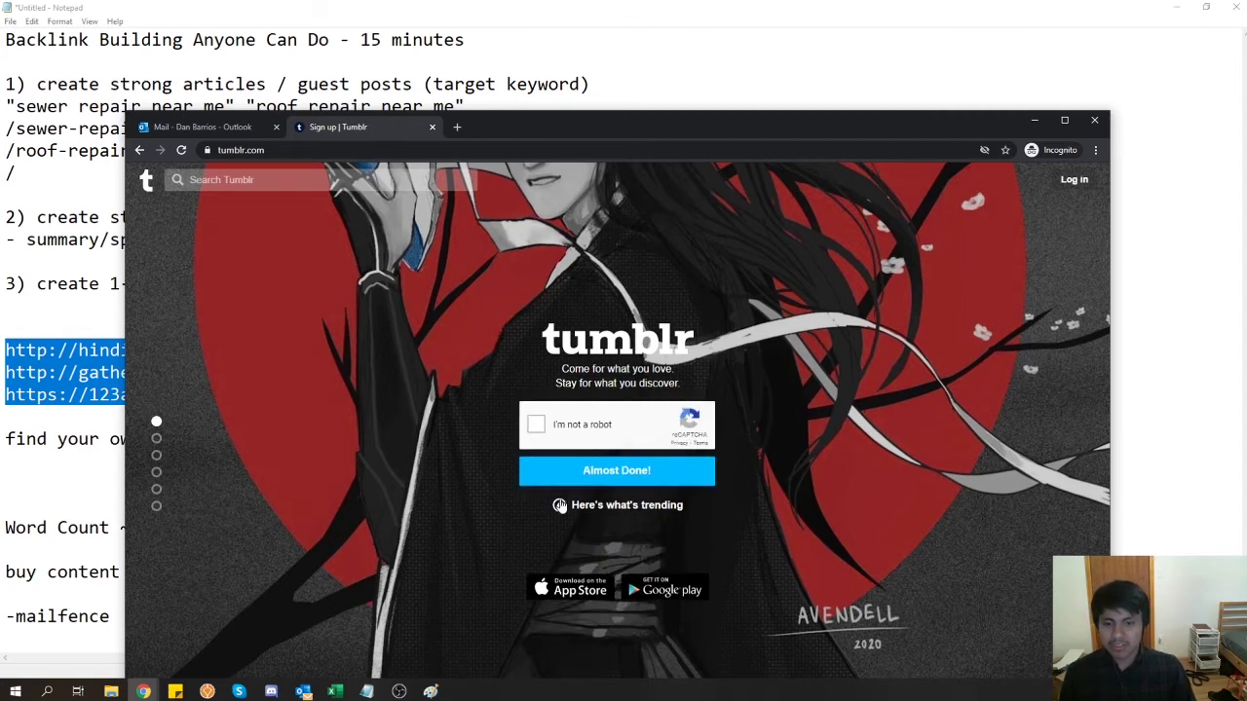
{"action": "left_click", "coordinate": [562, 467]}
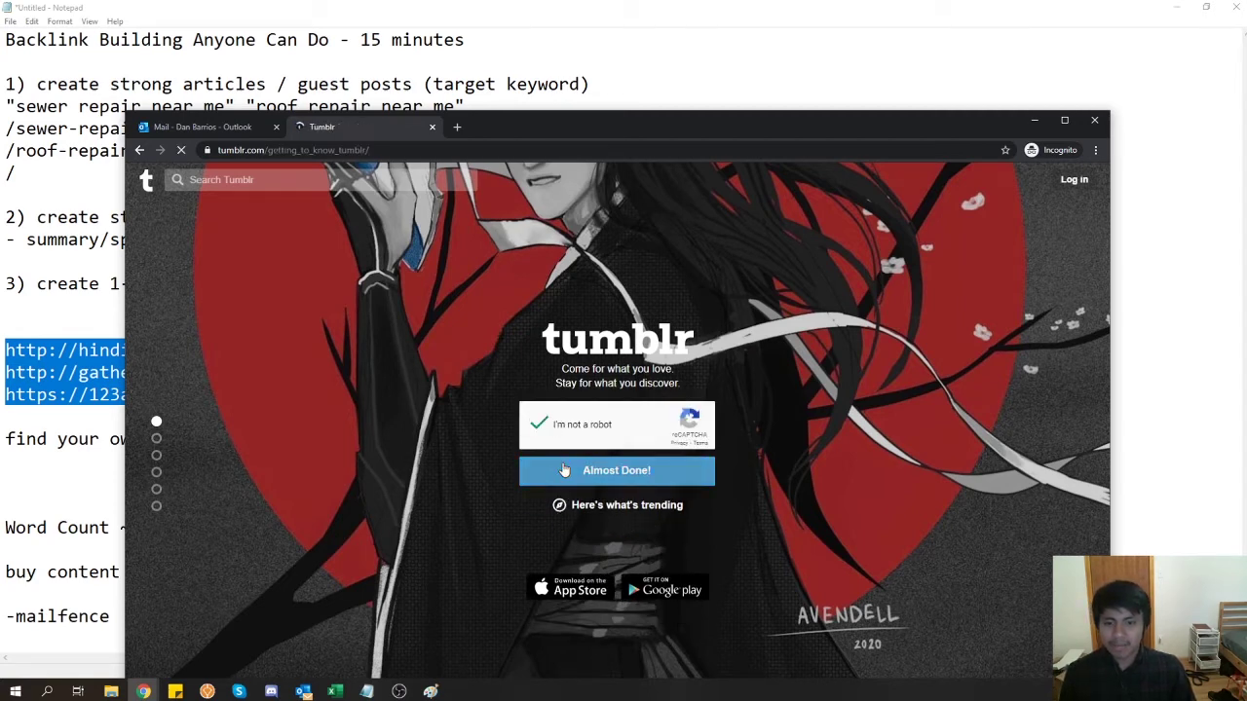
- Check the Outlook inbox's Focused and Other messages, then return to the Tumblr tab
{"action": "left_click", "coordinate": [199, 127]}
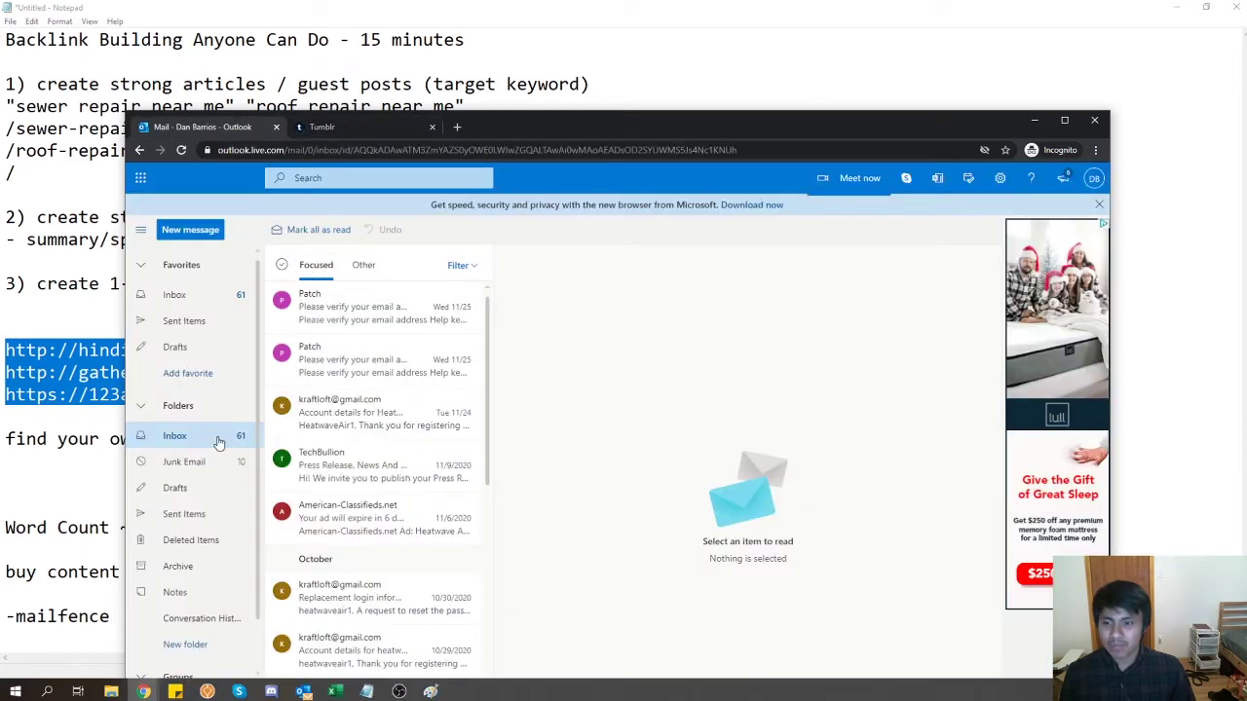
{"action": "left_click", "coordinate": [208, 302]}
{"action": "left_click", "coordinate": [362, 265]}
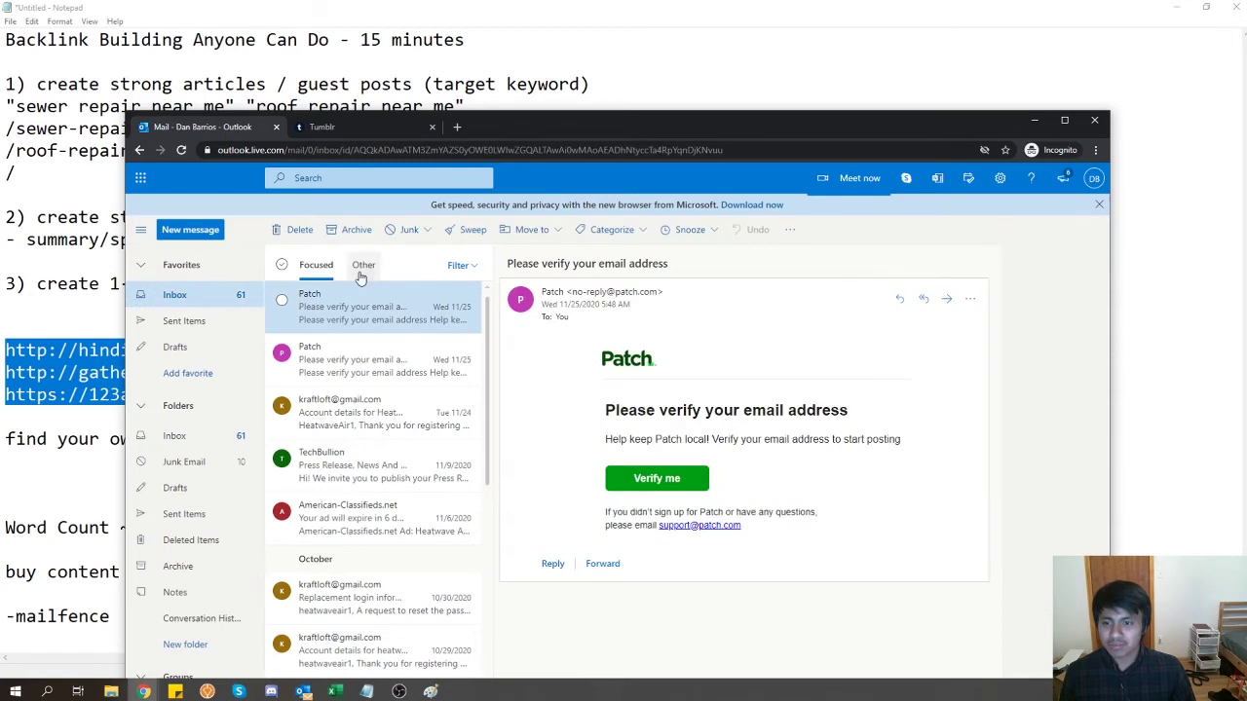
{"action": "left_click", "coordinate": [310, 268]}
{"action": "left_click", "coordinate": [322, 127]}
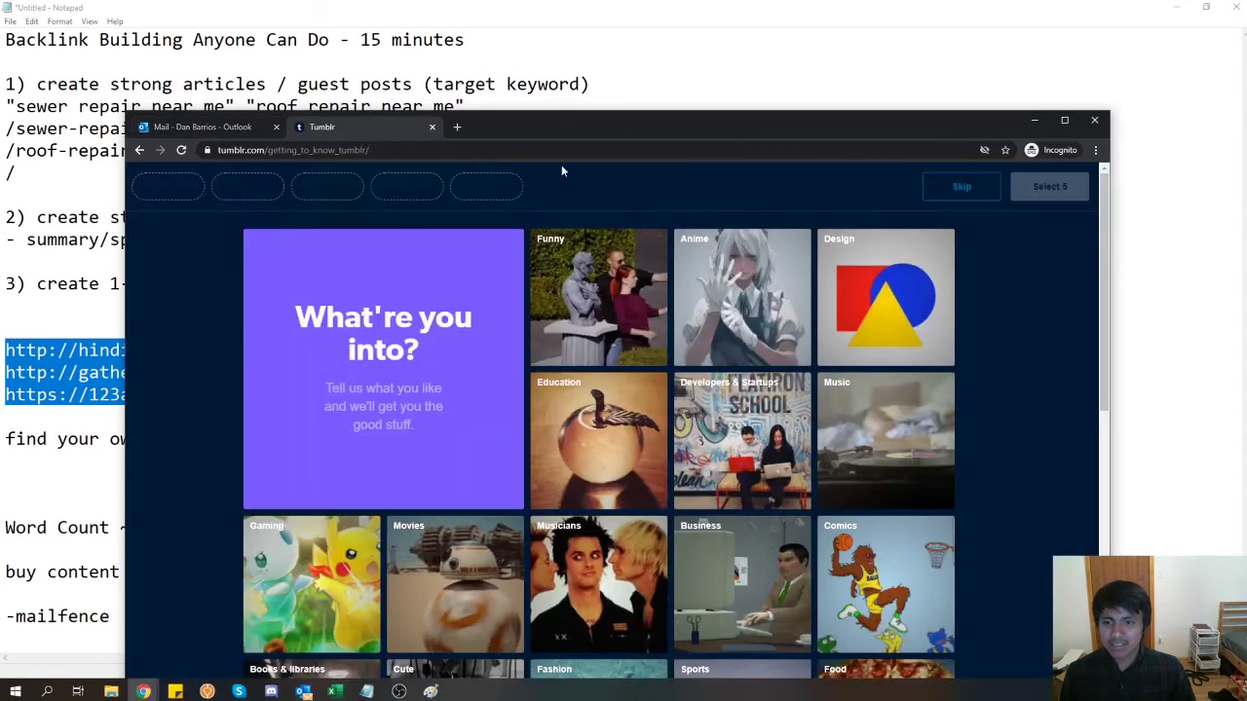
- Maximize the window, skip the interests step, and start a text post from the blog's page
{"action": "double_click", "coordinate": [561, 125]}
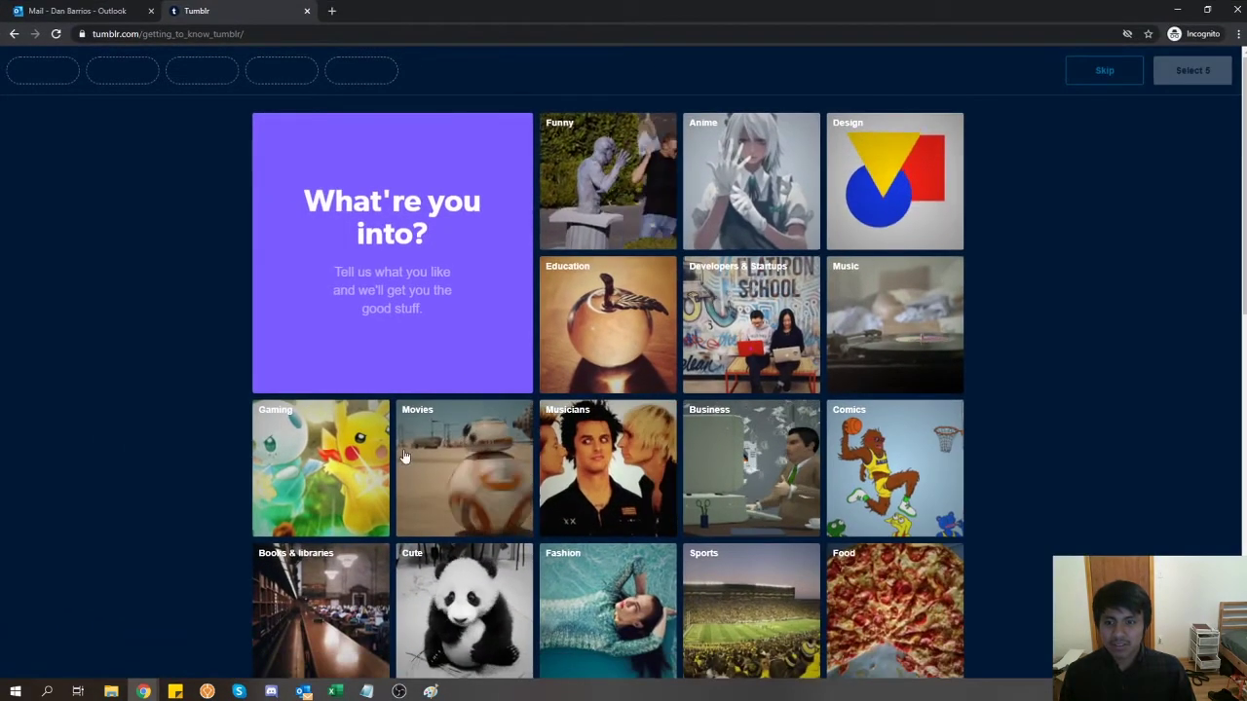
{"action": "left_click", "coordinate": [1104, 71]}
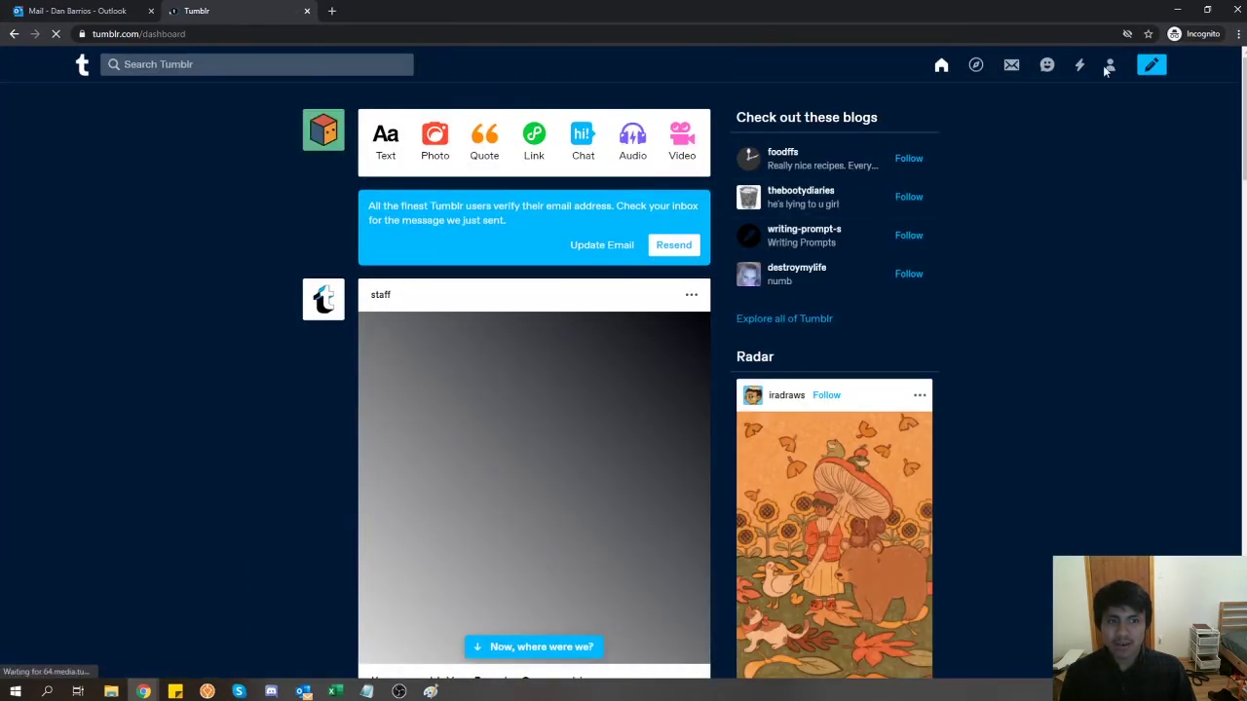
{"action": "left_click", "coordinate": [1110, 67]}
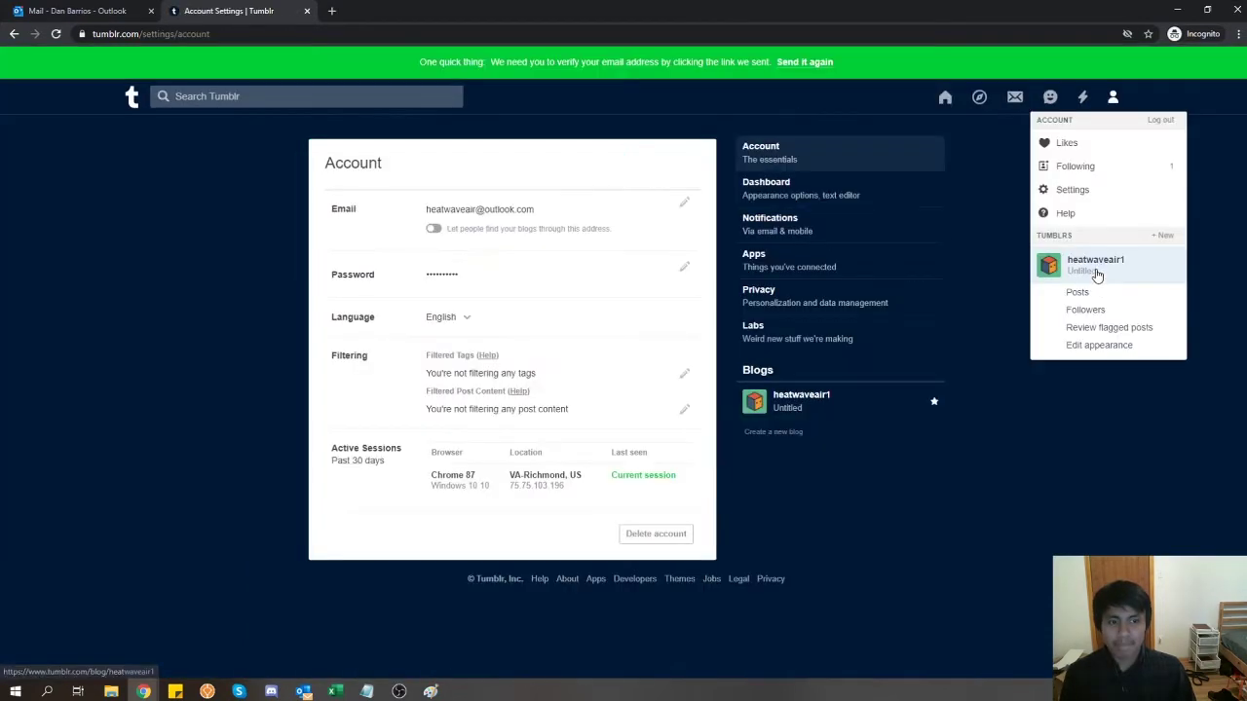
{"action": "left_click", "coordinate": [1096, 269]}
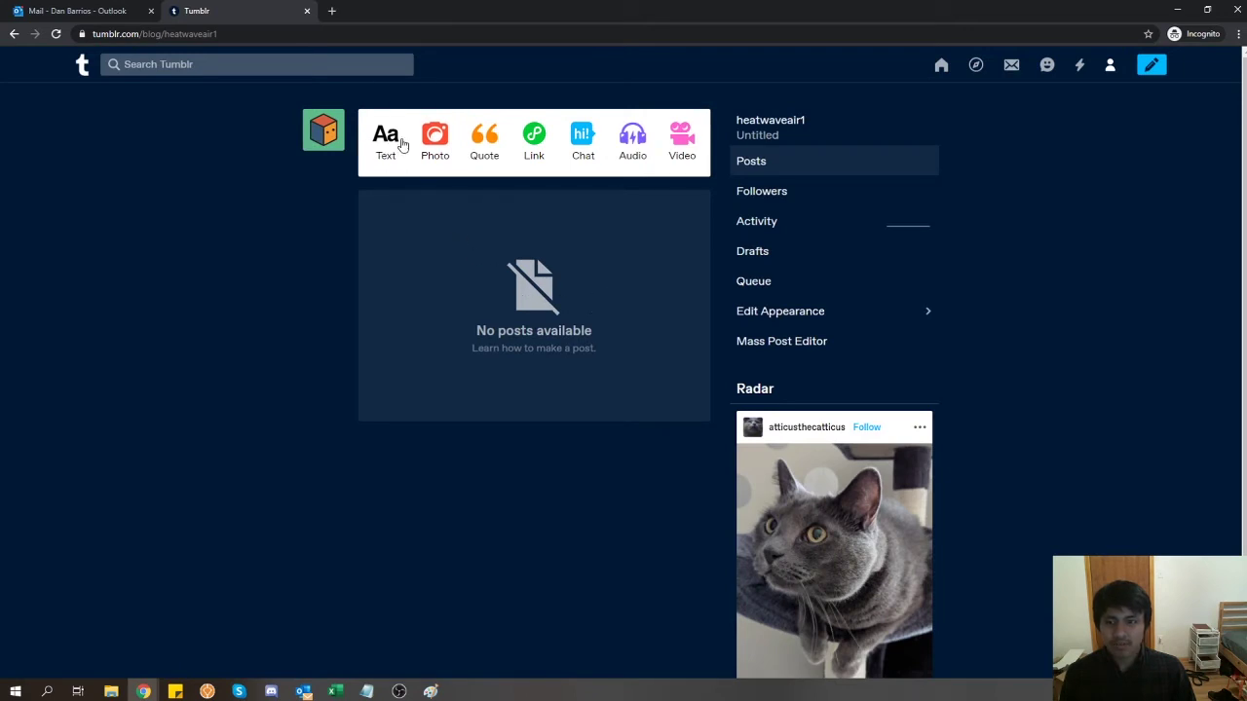
{"action": "left_click", "coordinate": [387, 156]}
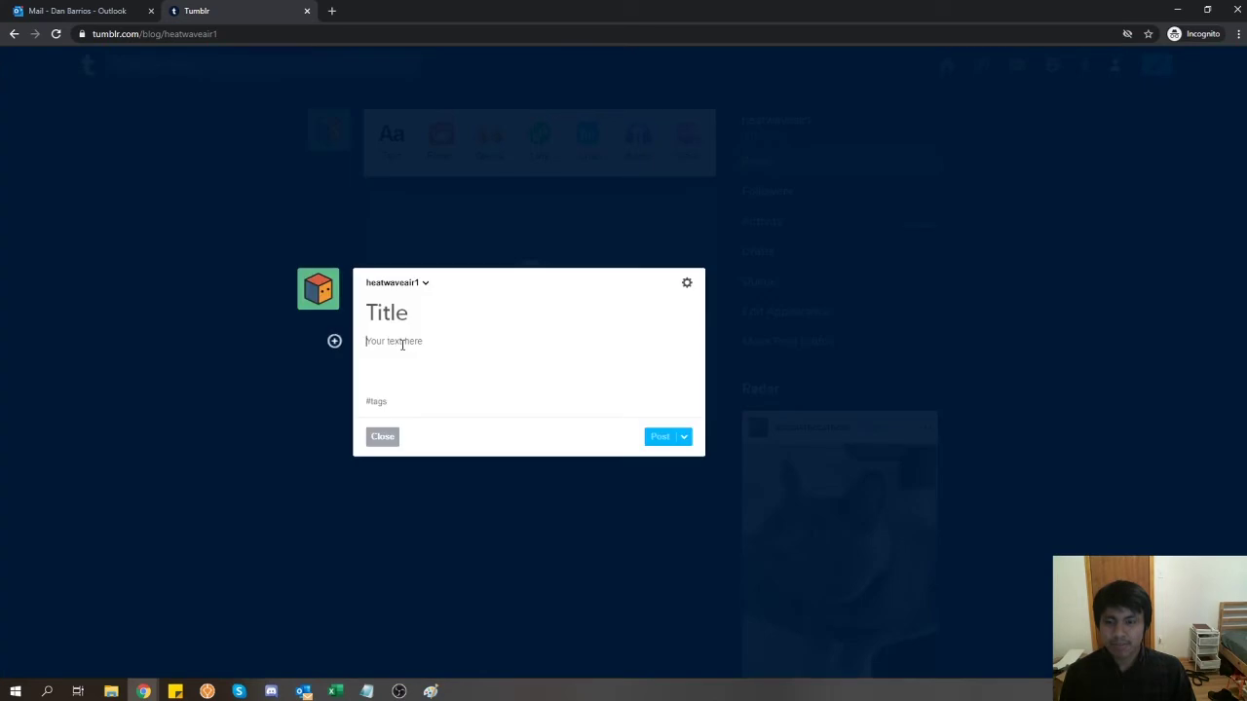
- Type the post title 'Bet HVAC Contractor in Tucson, AZ', correcting typos along the way
{"action": "type", "text": "Heat"}
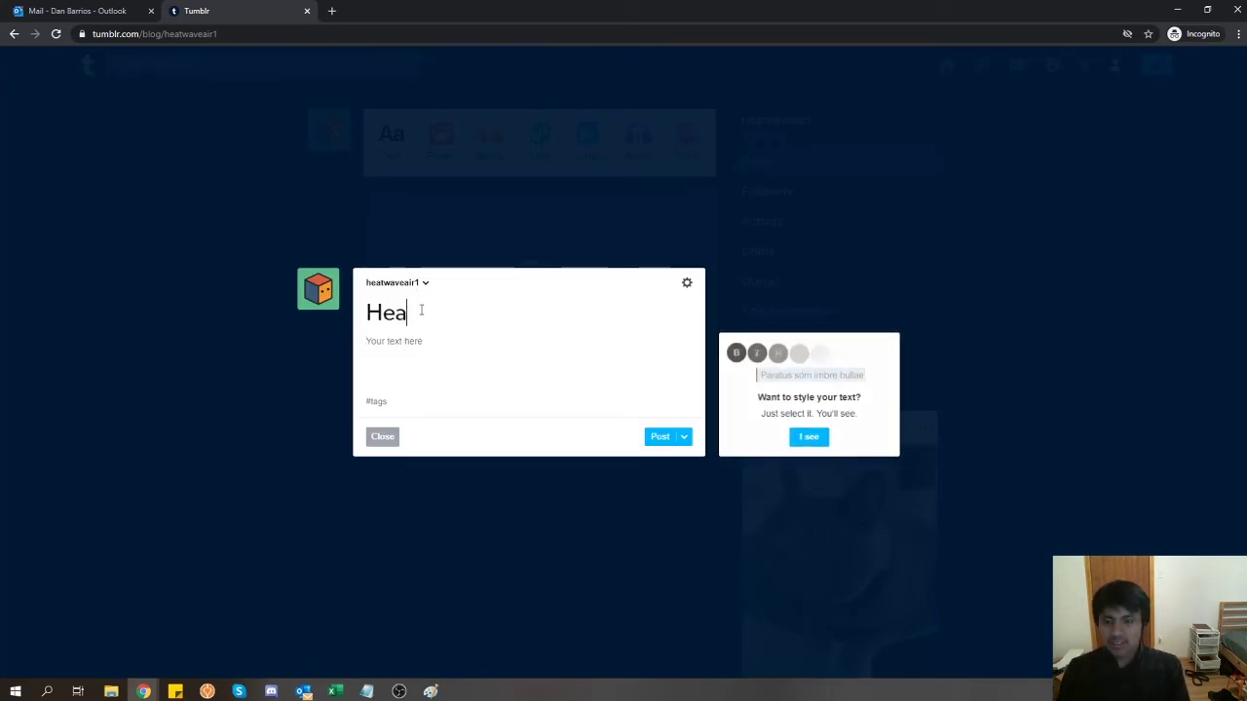
{"action": "key", "text": "BackSpace"}
{"action": "type", "text": "VAC Tucson"}
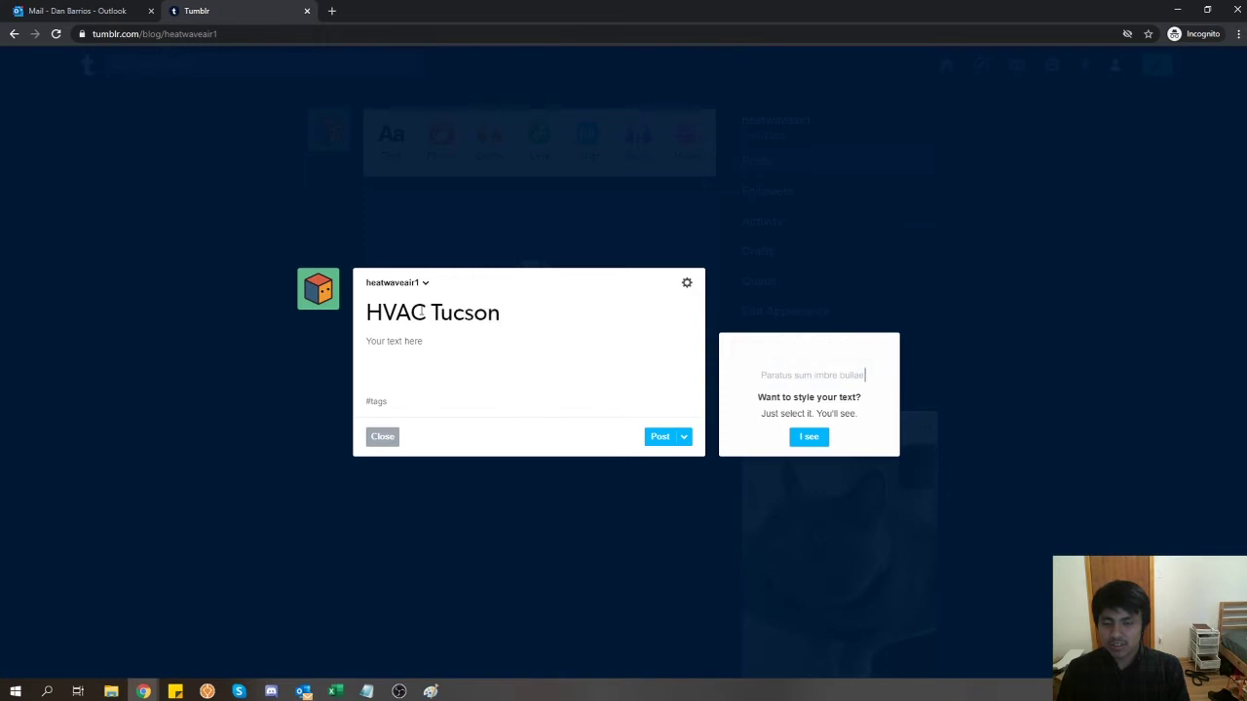
{"action": "key", "text": "ctrl+BackSpace"}
{"action": "type", "text": "Contractor in "}
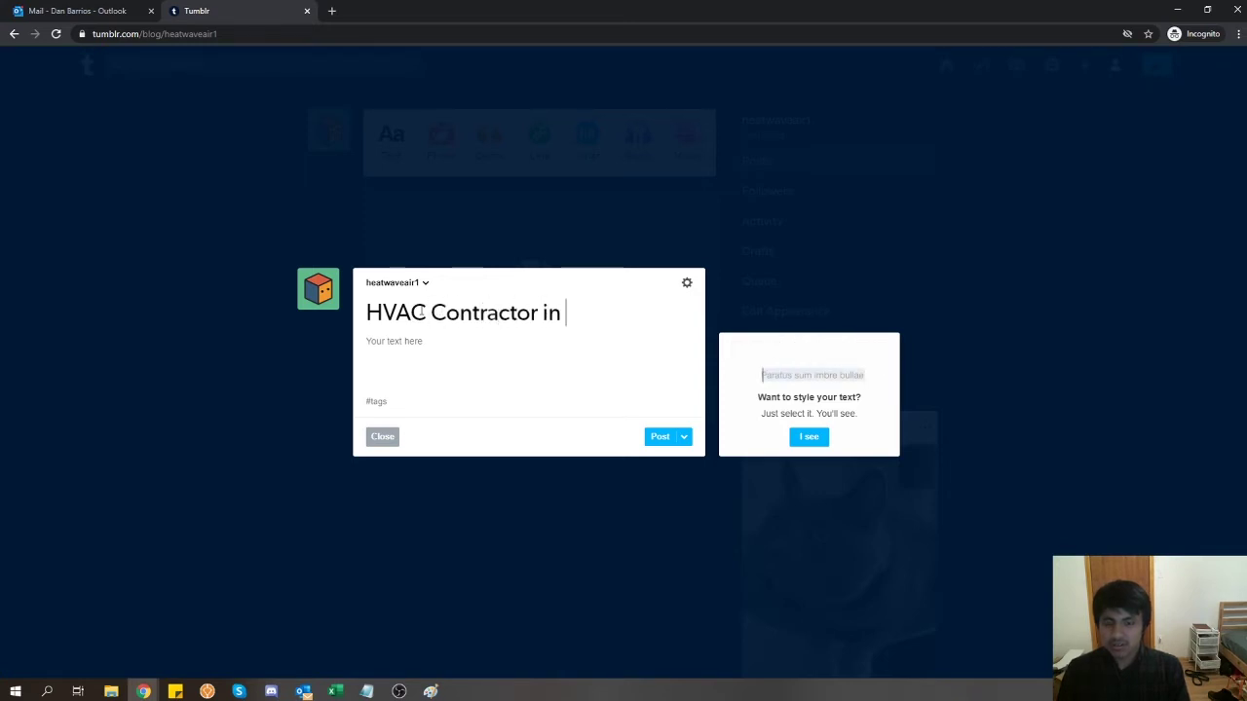
{"action": "type", "text": "Tucson, AZ"}
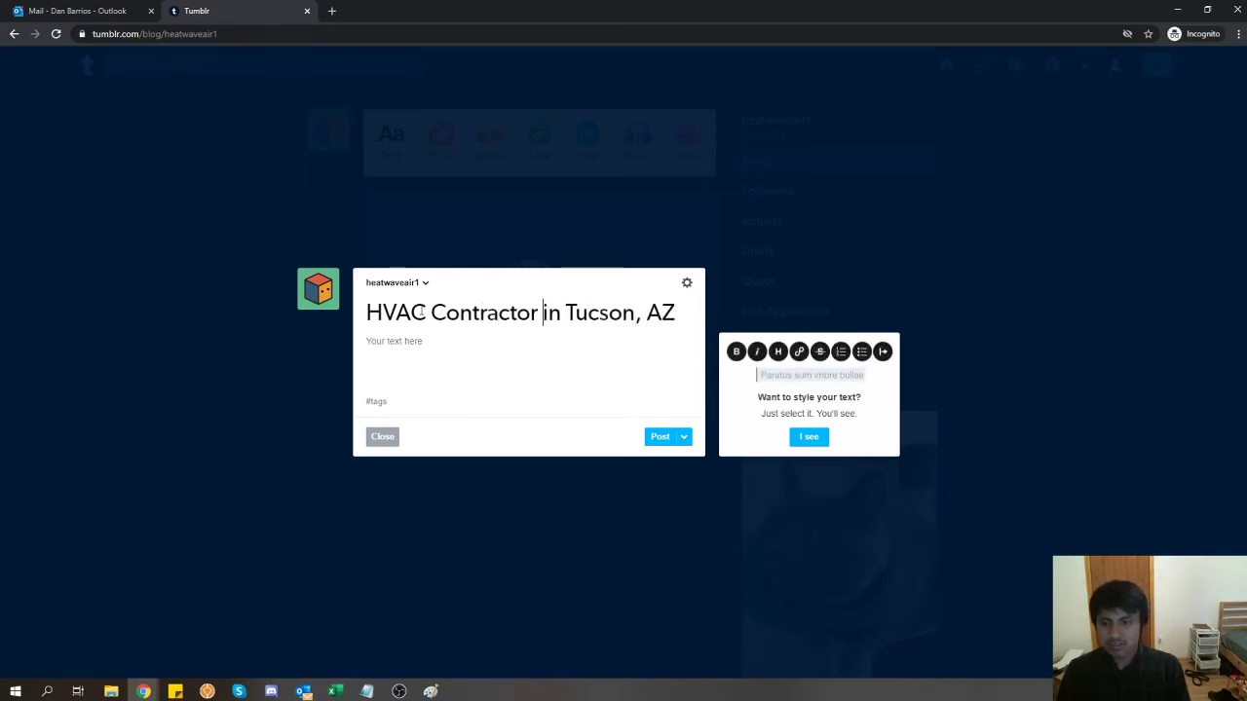
{"action": "key", "text": "Home"}
{"action": "type", "text": "Bet"}
{"action": "left_click", "coordinate": [454, 381]}
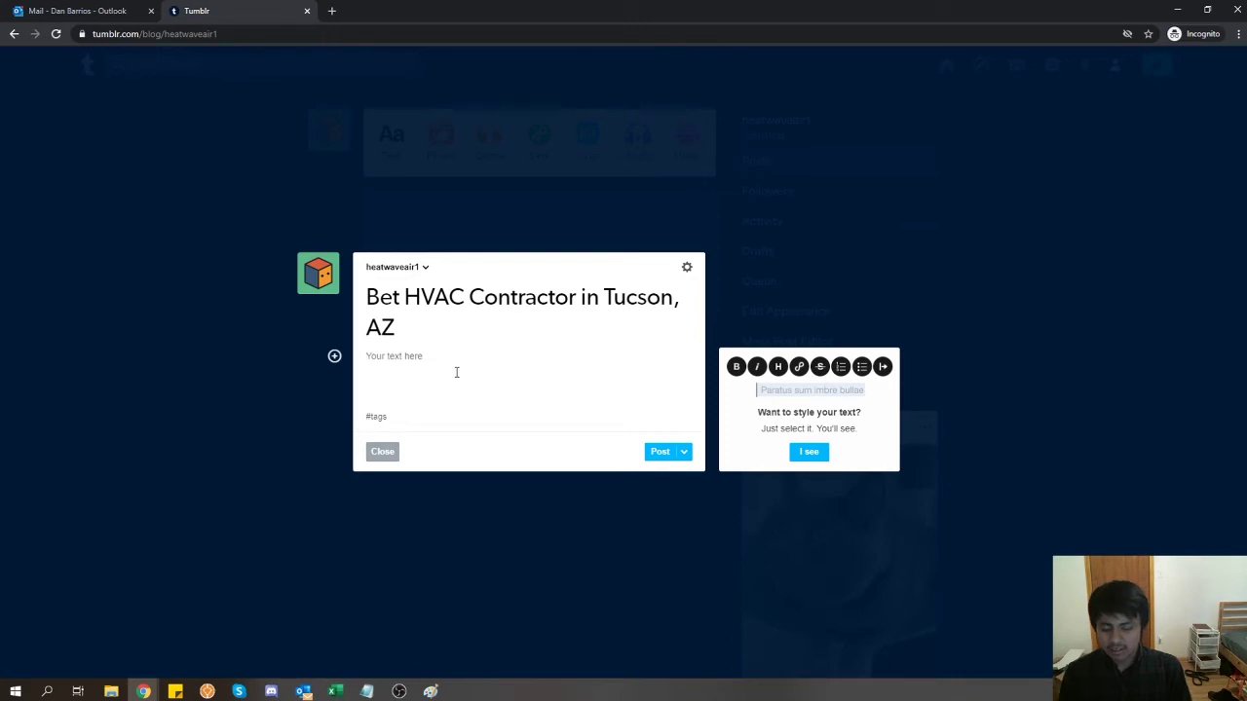
{"action": "key", "text": "ctrl+t"}
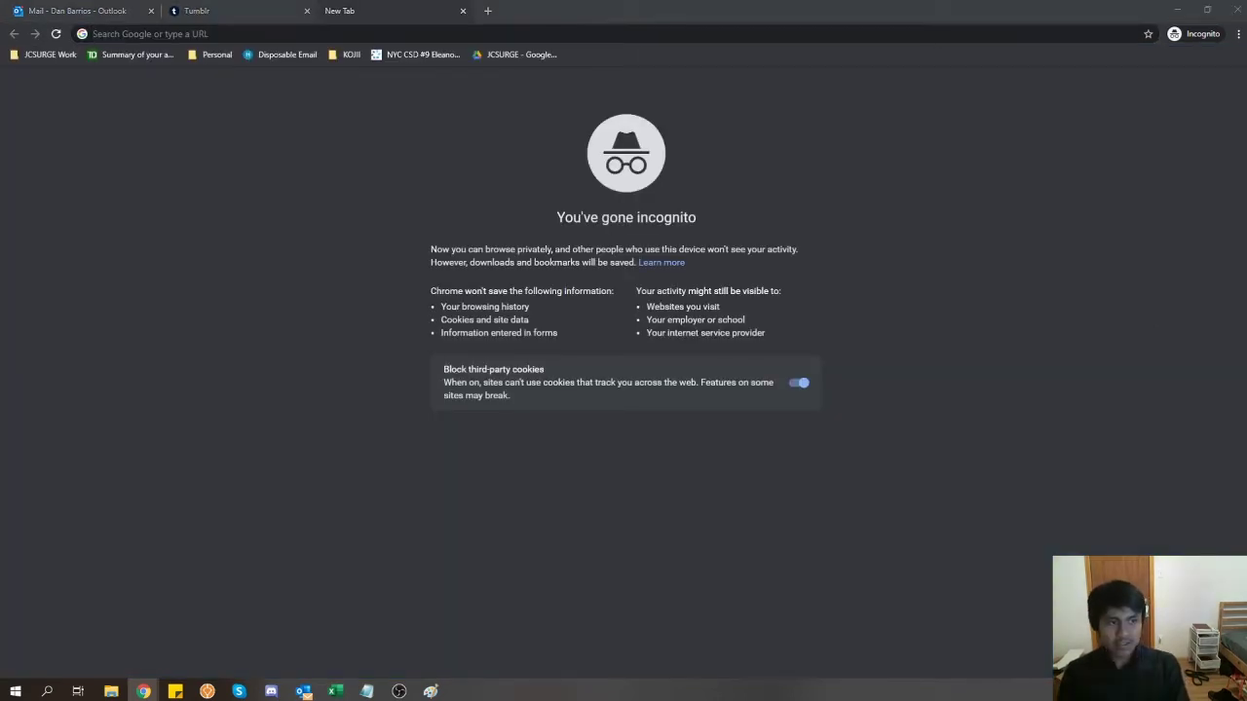
- Google 'heatwave air conditioning and heating' and expand the business's full description
{"action": "left_click", "coordinate": [516, 35]}
{"action": "type", "text": "heat"}
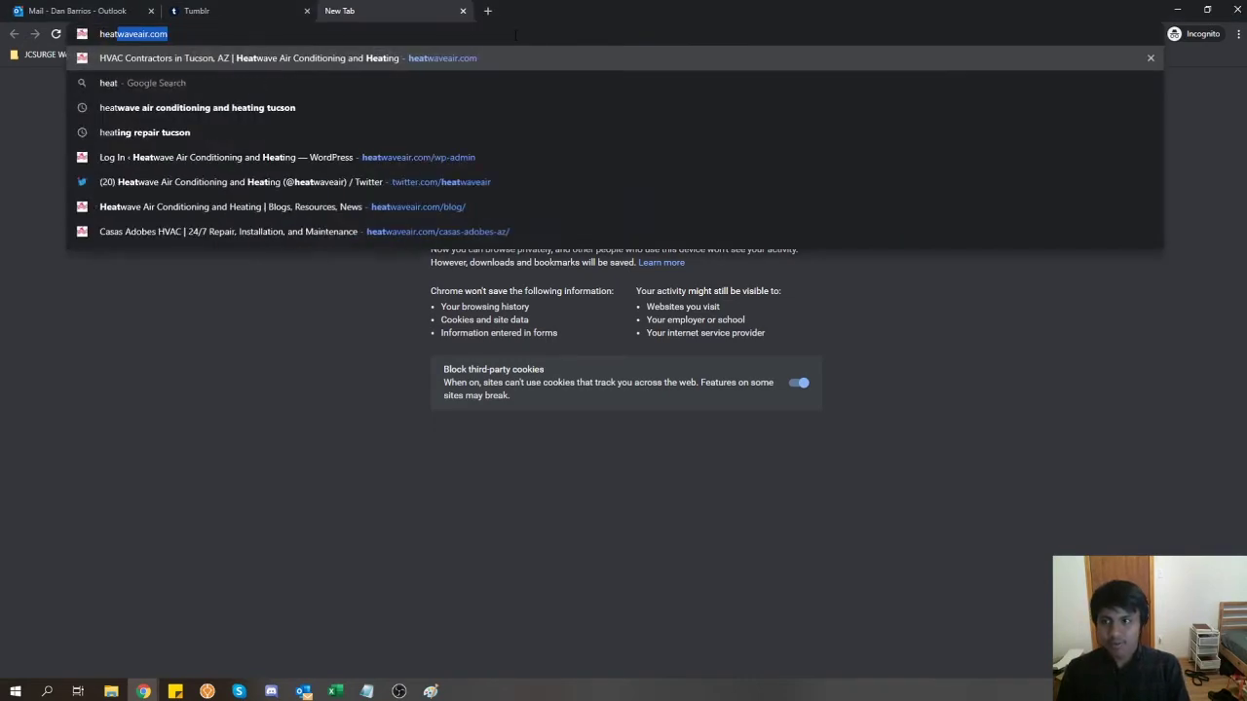
{"action": "type", "text": "wave air conditioning a"}
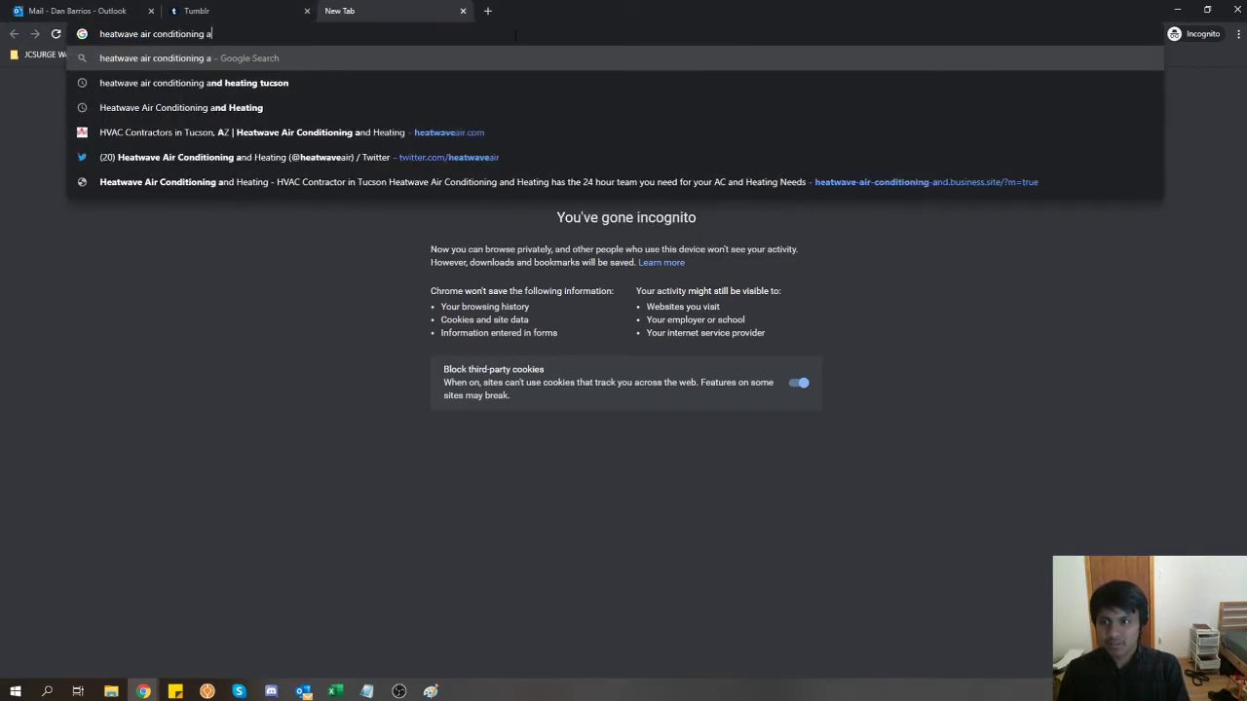
{"action": "type", "text": "nd heating"}
{"action": "key", "text": "Return"}
{"action": "scroll", "coordinate": [407, 301], "scroll_direction": "down", "scroll_amount": 5}
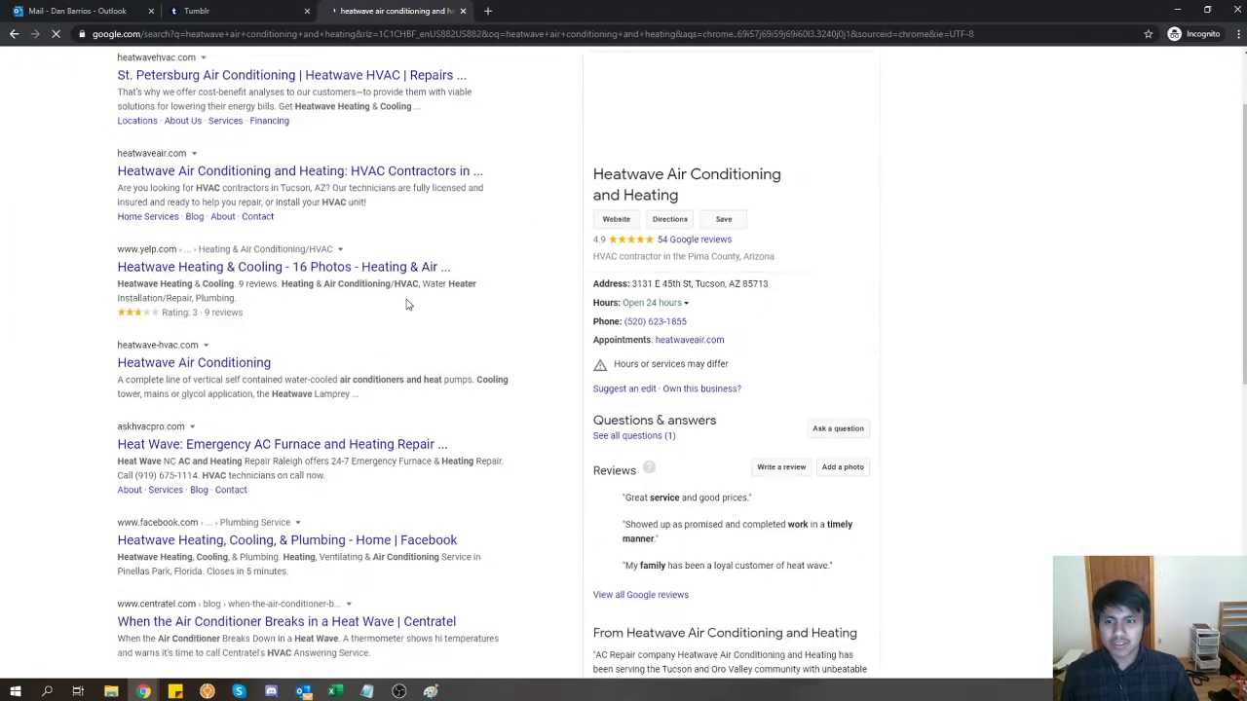
{"action": "left_click", "coordinate": [702, 456]}
{"action": "scroll", "coordinate": [701, 460], "scroll_direction": "down", "scroll_amount": 3}
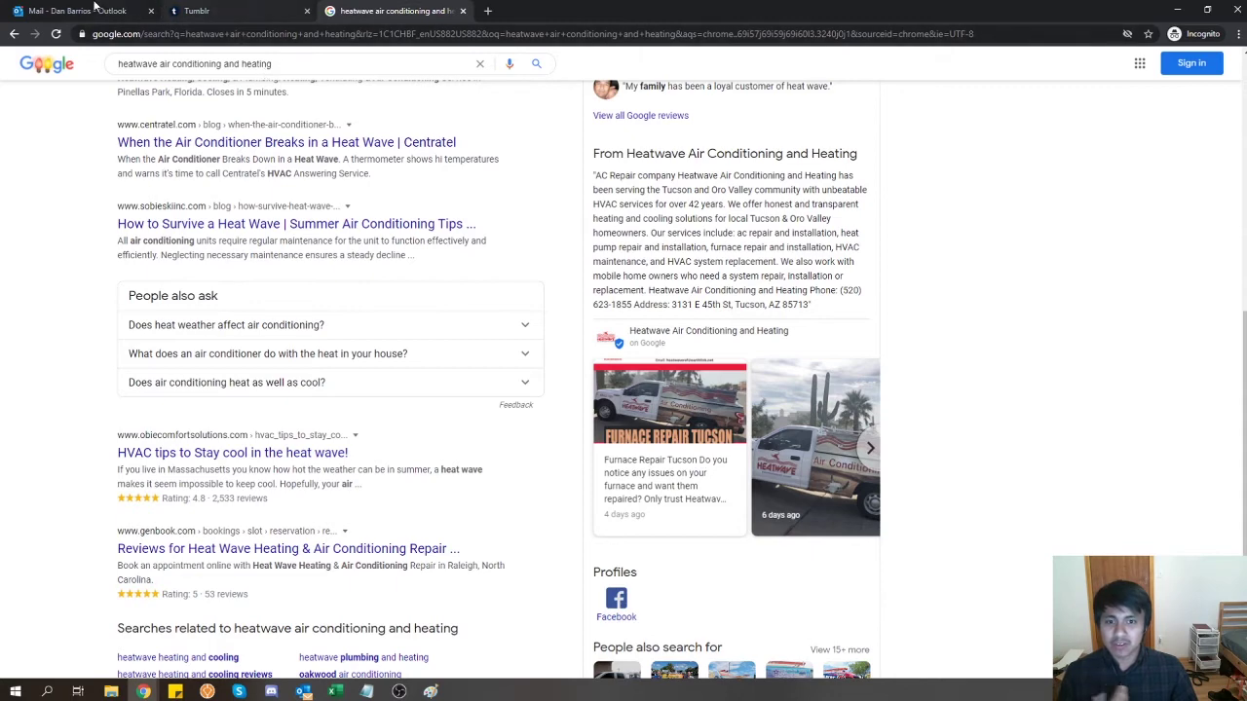
- Select and copy the whole business description paragraph, then return to the Tumblr draft
{"action": "left_click", "coordinate": [94, 10]}
{"action": "left_click", "coordinate": [216, 10]}
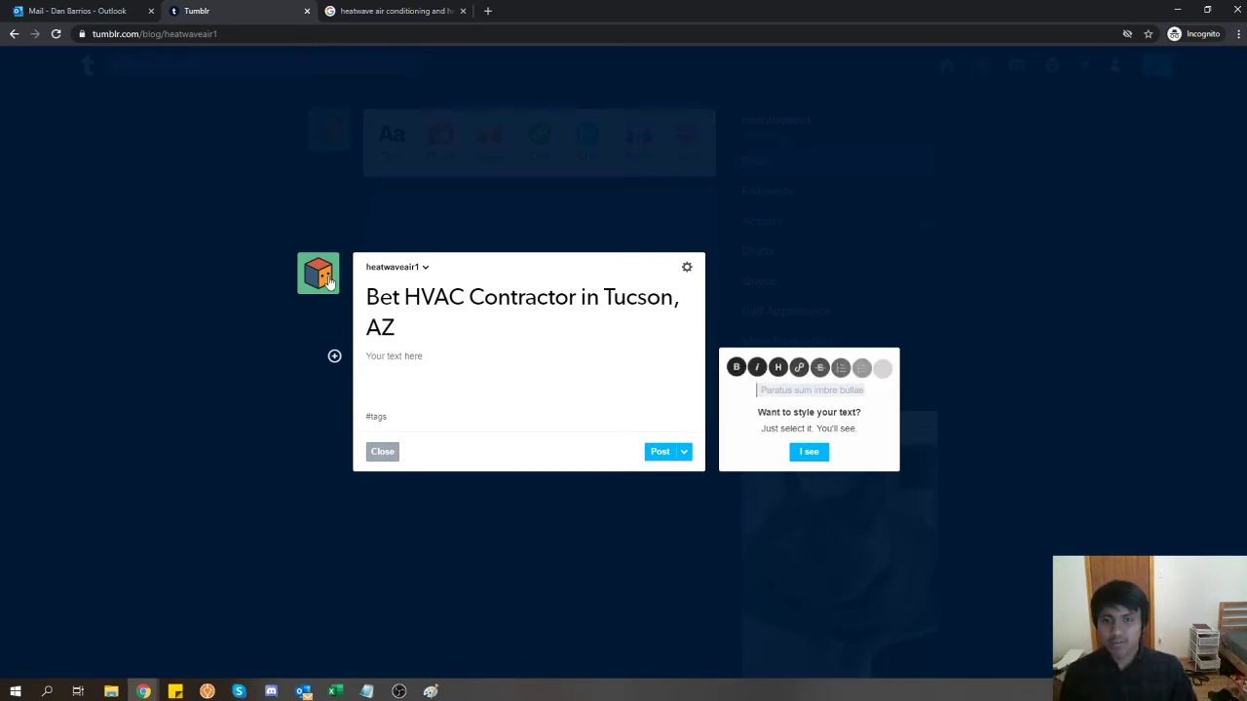
{"action": "left_click", "coordinate": [375, 18]}
{"action": "left_click", "coordinate": [264, 7]}
{"action": "left_click", "coordinate": [397, 11]}
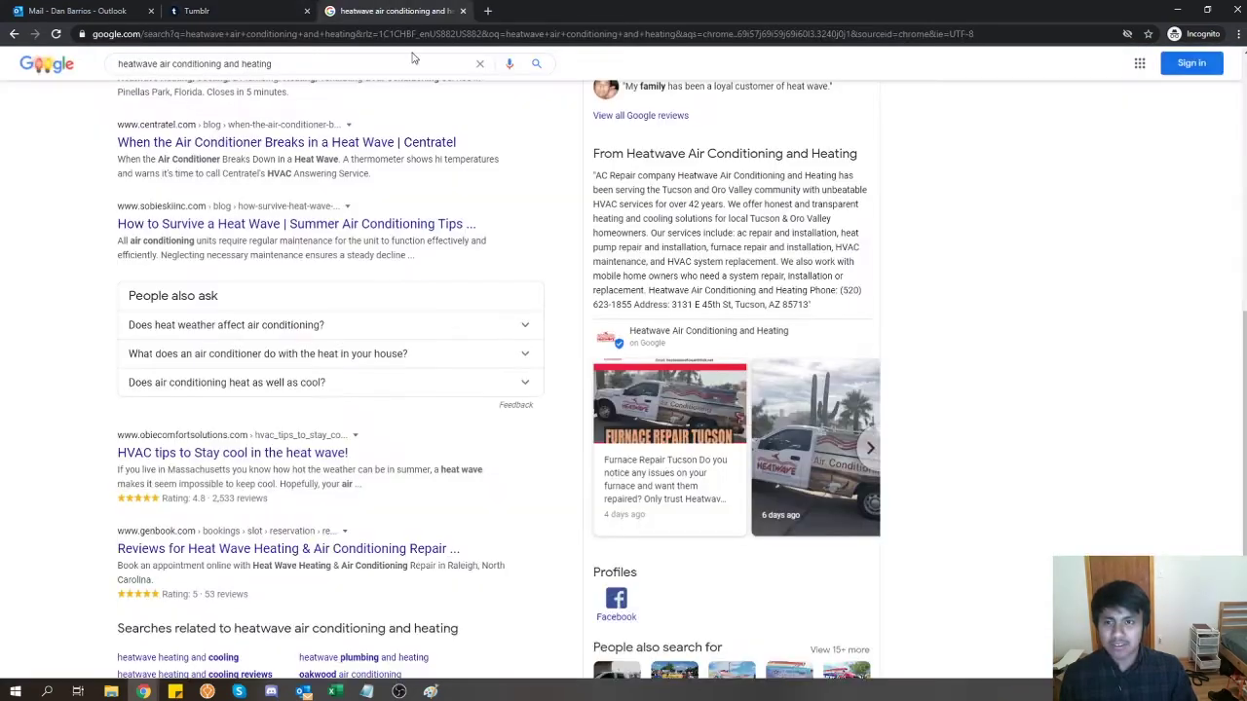
{"action": "scroll", "coordinate": [565, 482], "scroll_direction": "up", "scroll_amount": 2}
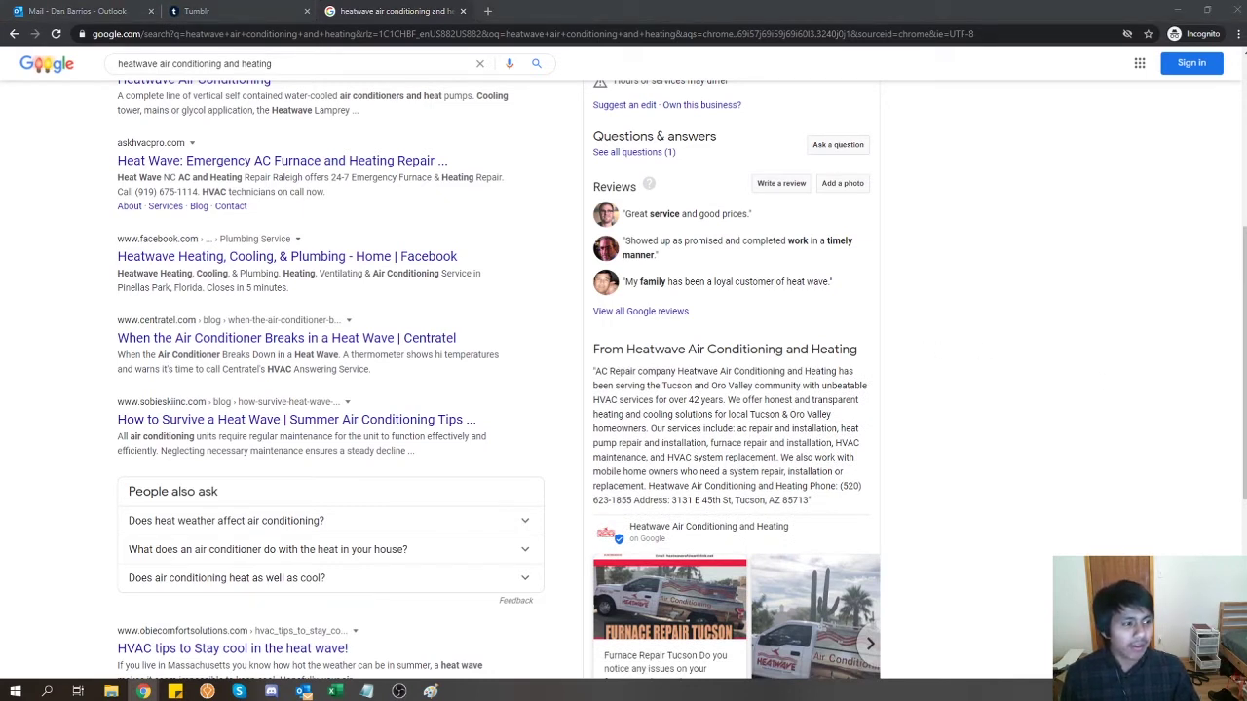
{"action": "left_click", "coordinate": [655, 444]}
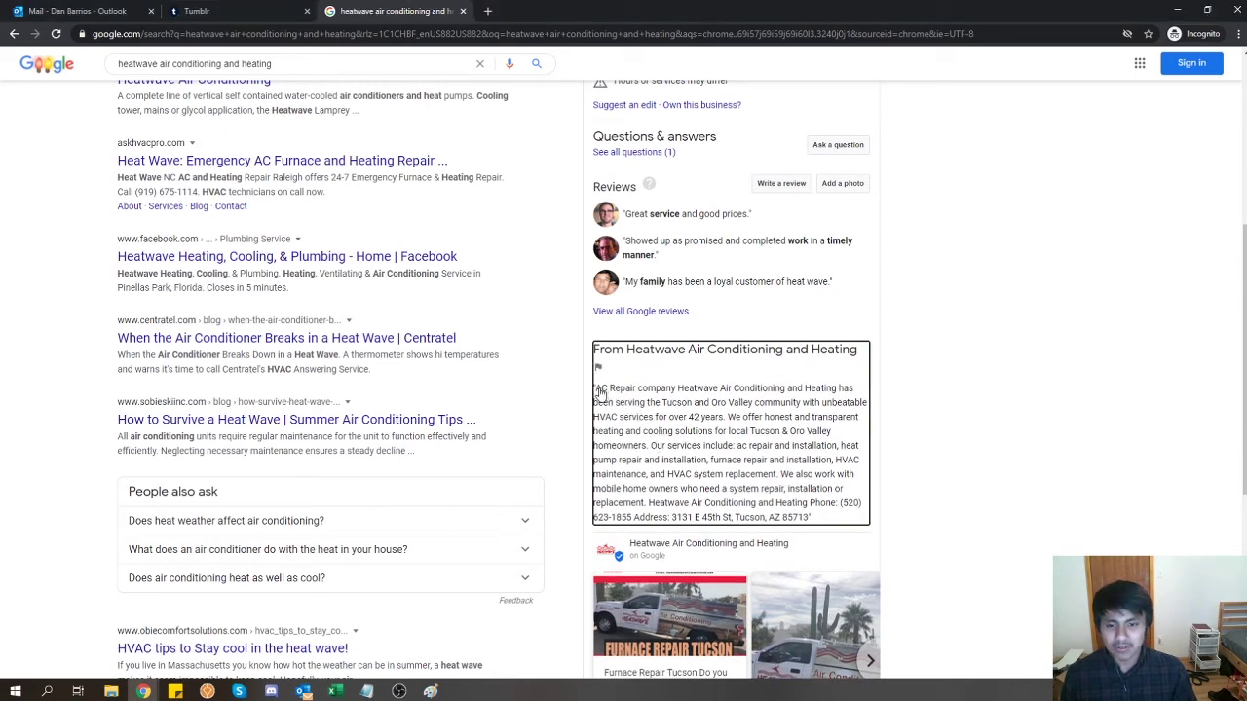
{"action": "left_click_drag", "start_coordinate": [595, 388], "coordinate": [817, 521]}
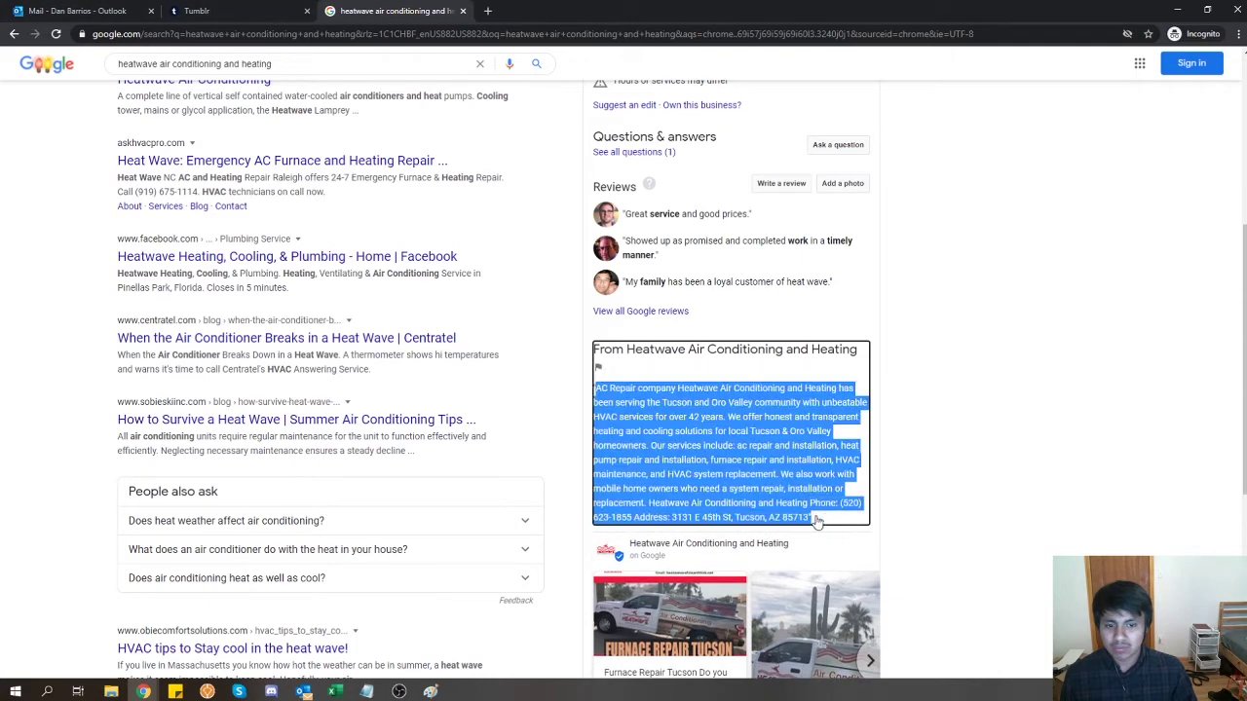
{"action": "key", "text": "ctrl+c"}
{"action": "key", "text": "ctrl+shift+Tab"}
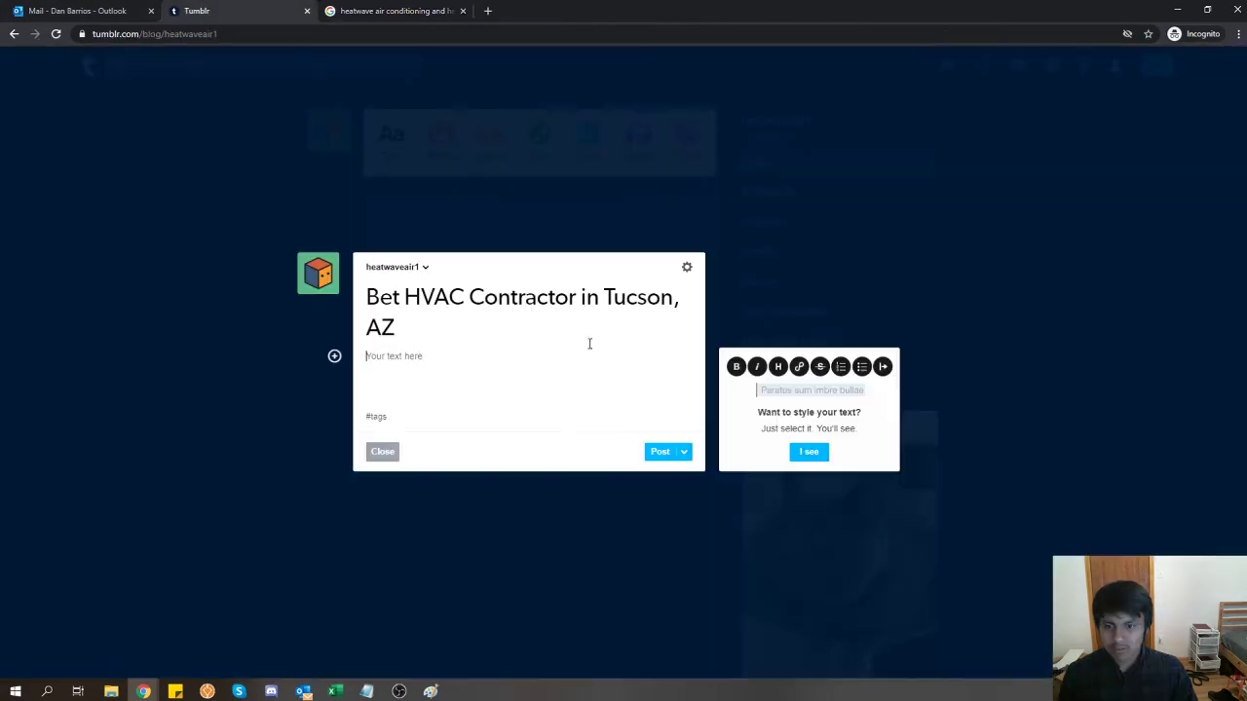
- Paste the description, change 'AC Repair' to 'HVAC', add ', AZ' and replace 'unbeatable' with 'the best'
{"action": "key", "text": "ctrl+v"}
{"action": "left_click_drag", "start_coordinate": [409, 324], "coordinate": [292, 310]}
{"action": "type", "text": "HVAC"}
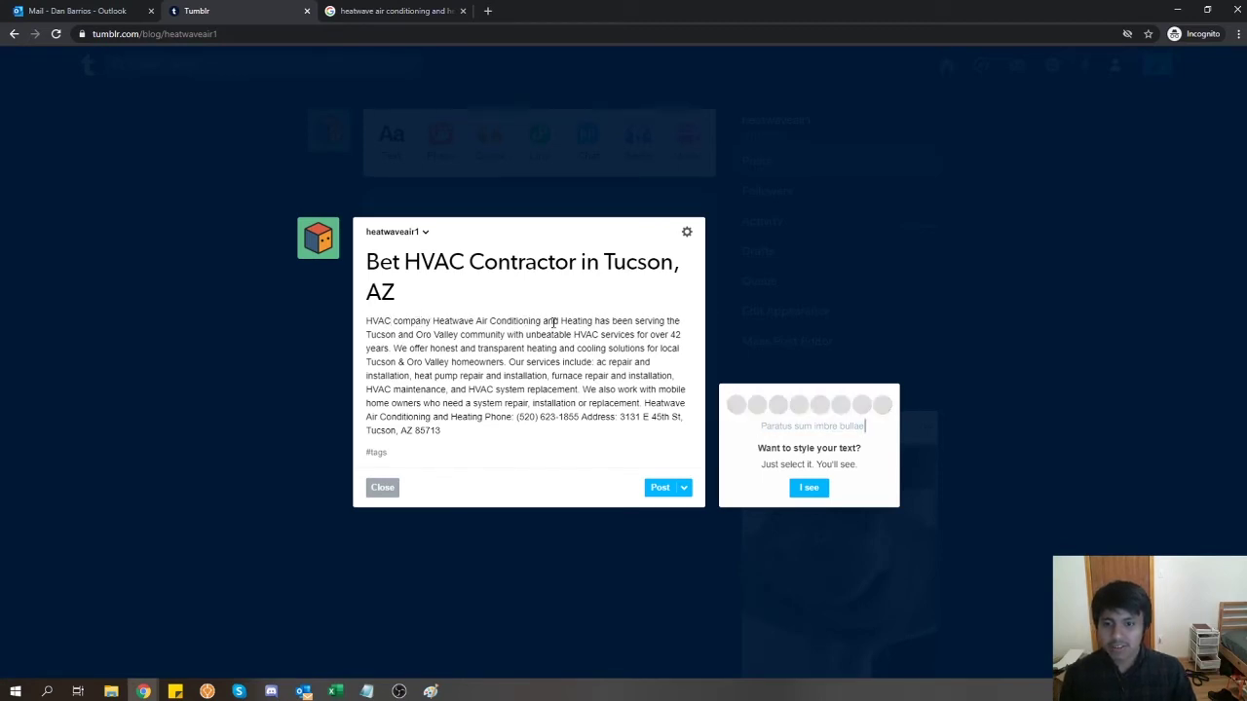
{"action": "left_click", "coordinate": [398, 334]}
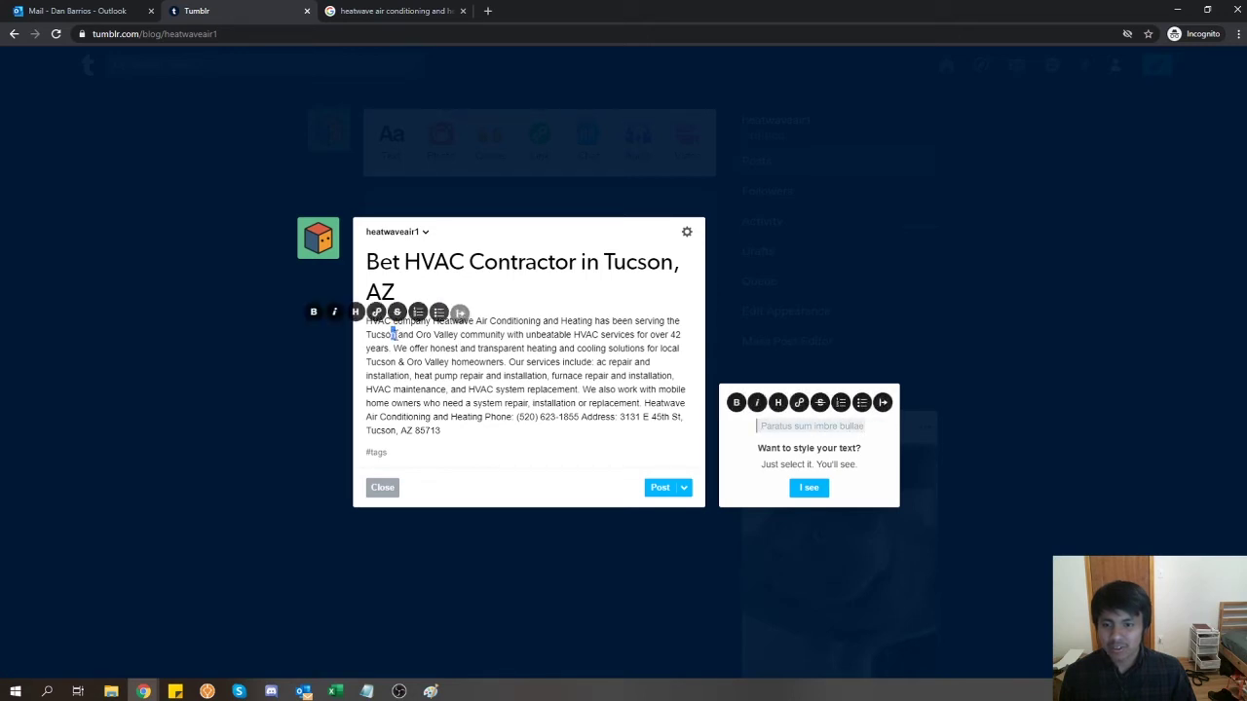
{"action": "type", "text": ", AZ"}
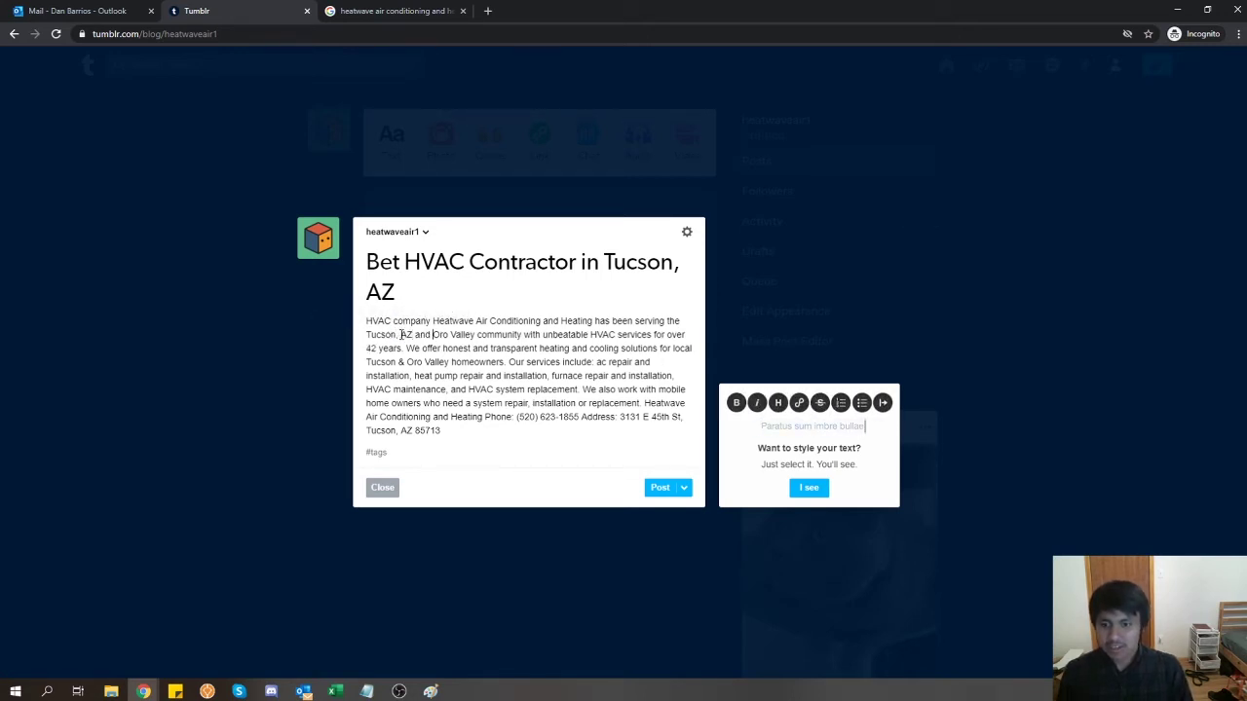
{"action": "type", "text": ", AZ"}
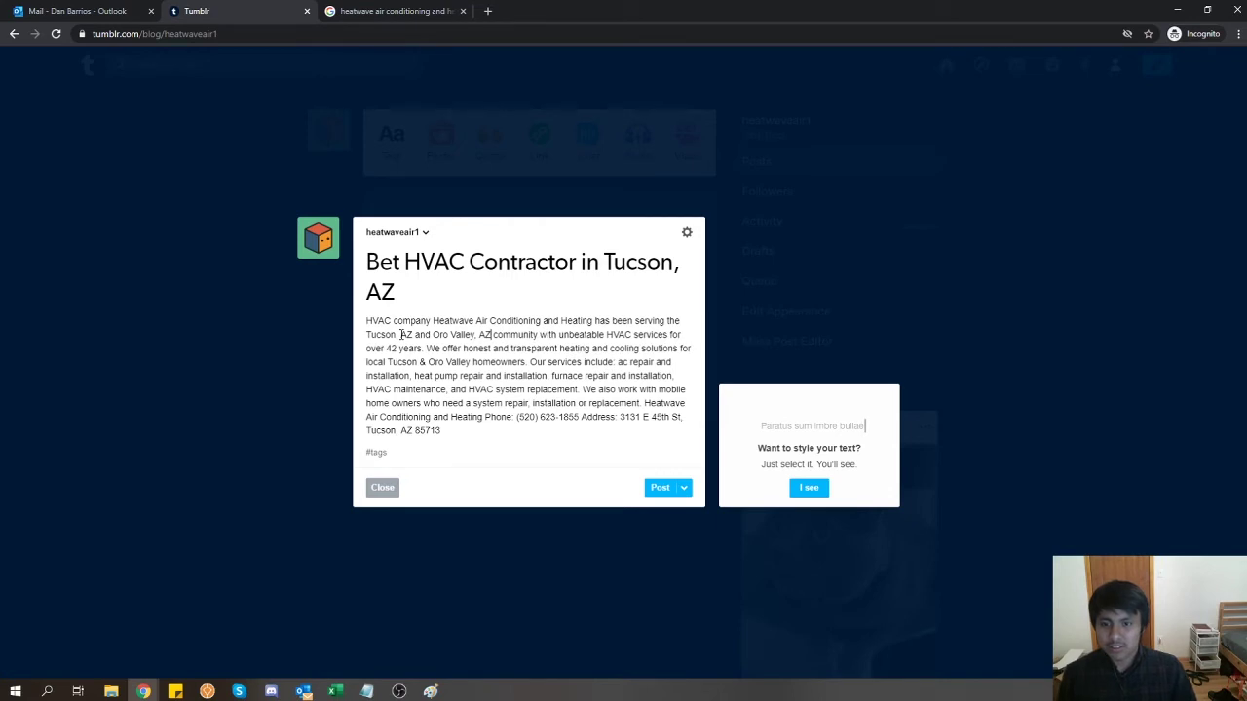
{"action": "double_click", "coordinate": [593, 335]}
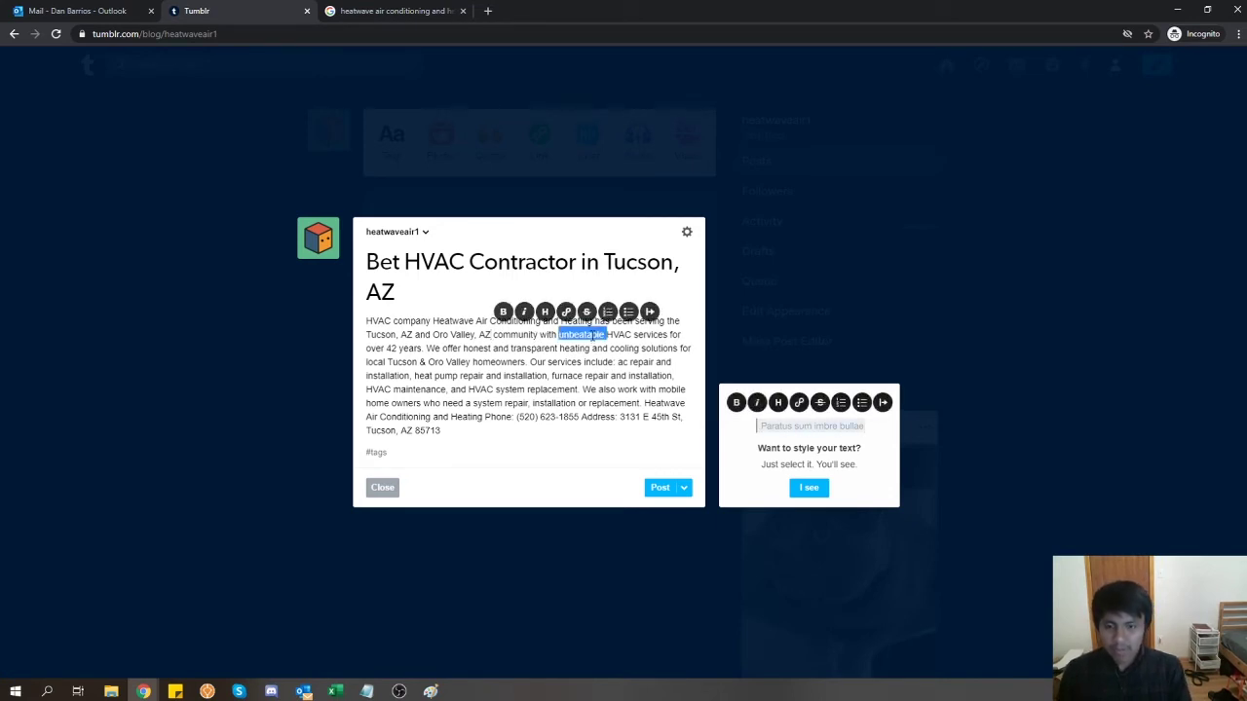
{"action": "type", "text": "the best"}
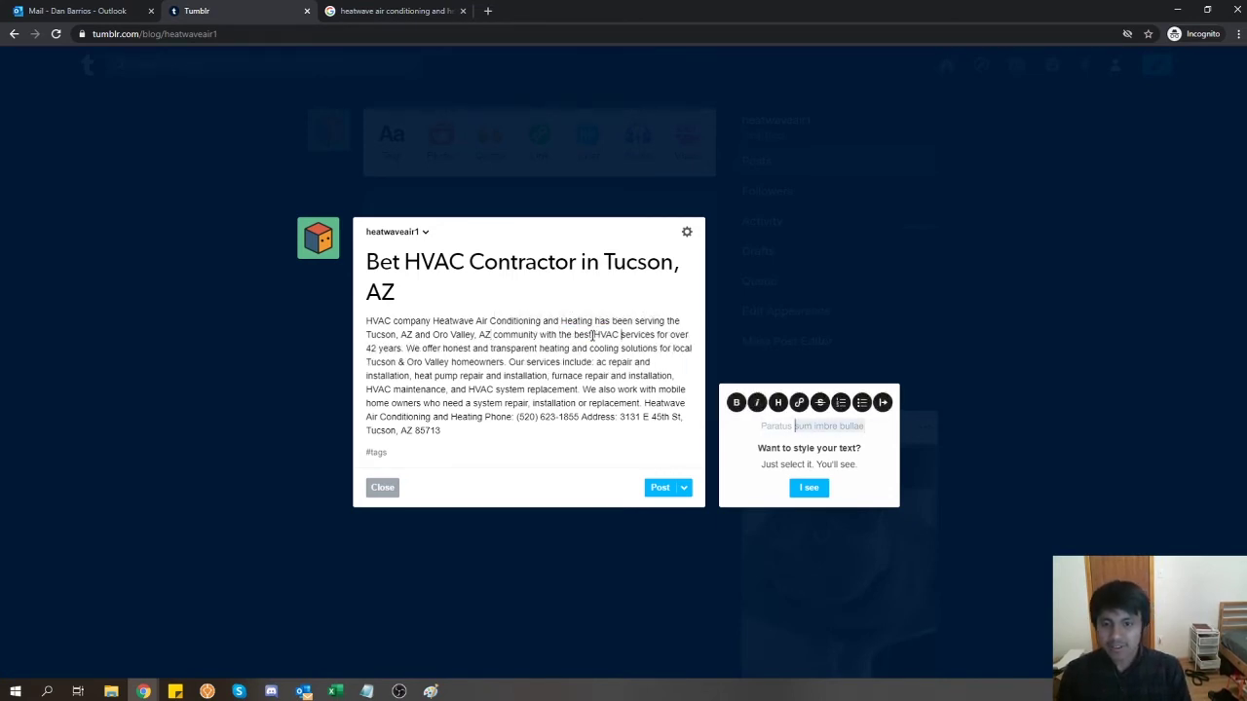
- Change 'services' to 'service', add 'completely', and delete the closing mobile-home and contact sentences
{"action": "key", "text": "BackSpace"}
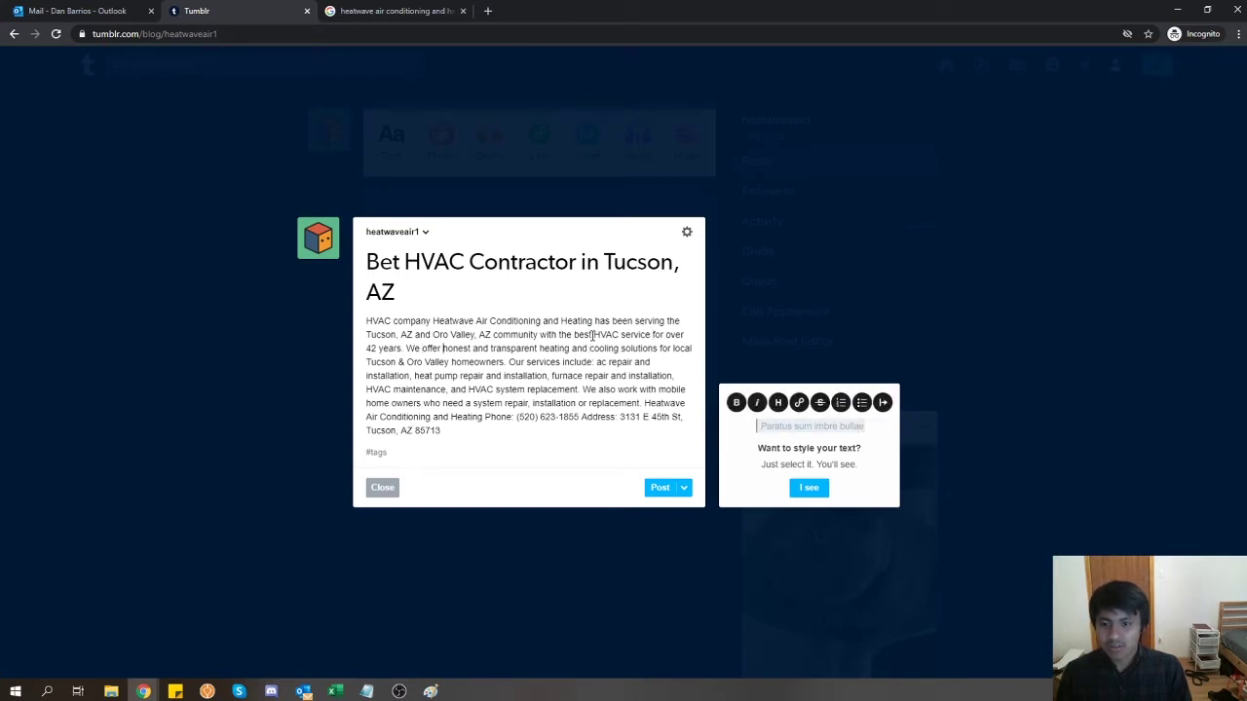
{"action": "type", "text": "completely"}
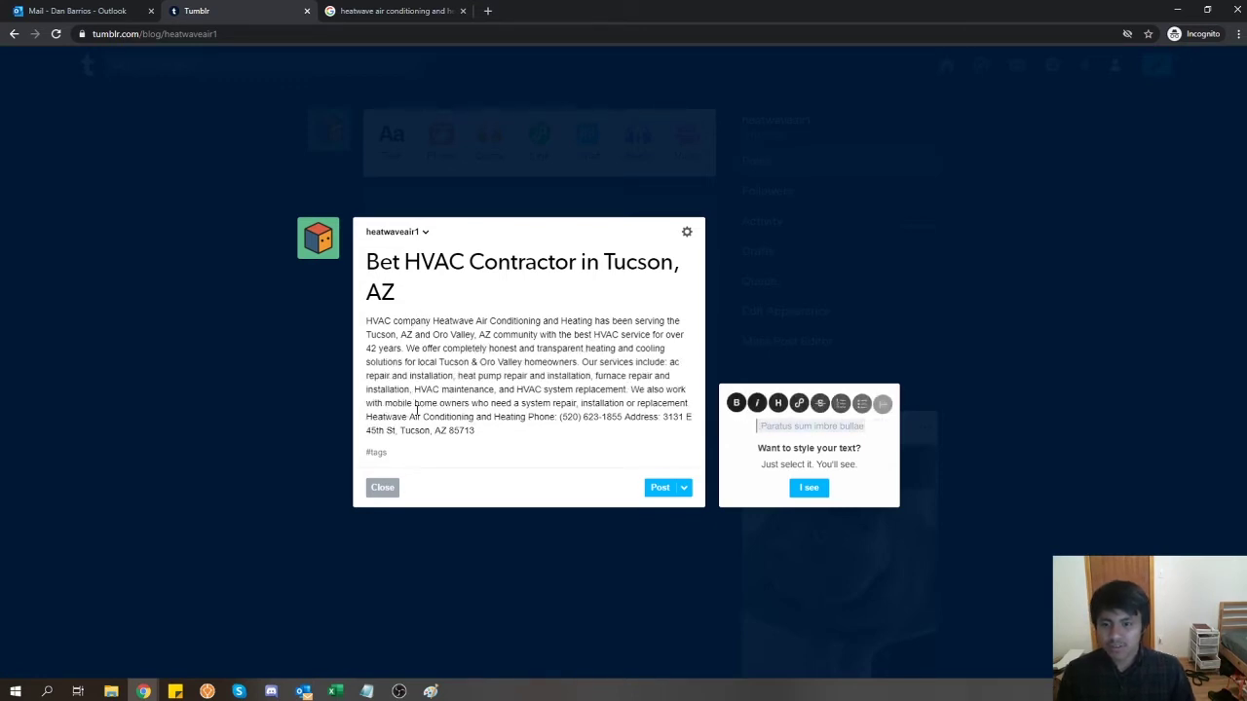
{"action": "left_click_drag", "start_coordinate": [631, 391], "coordinate": [624, 437]}
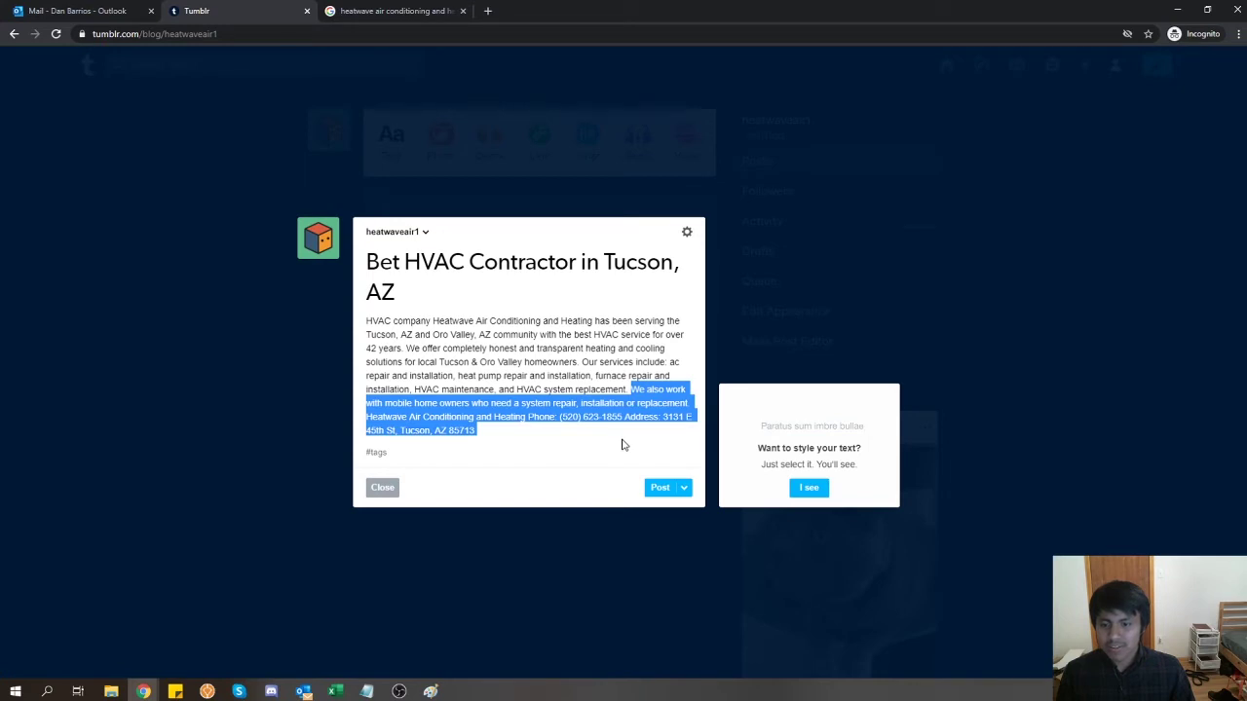
{"action": "key", "text": "BackSpace"}
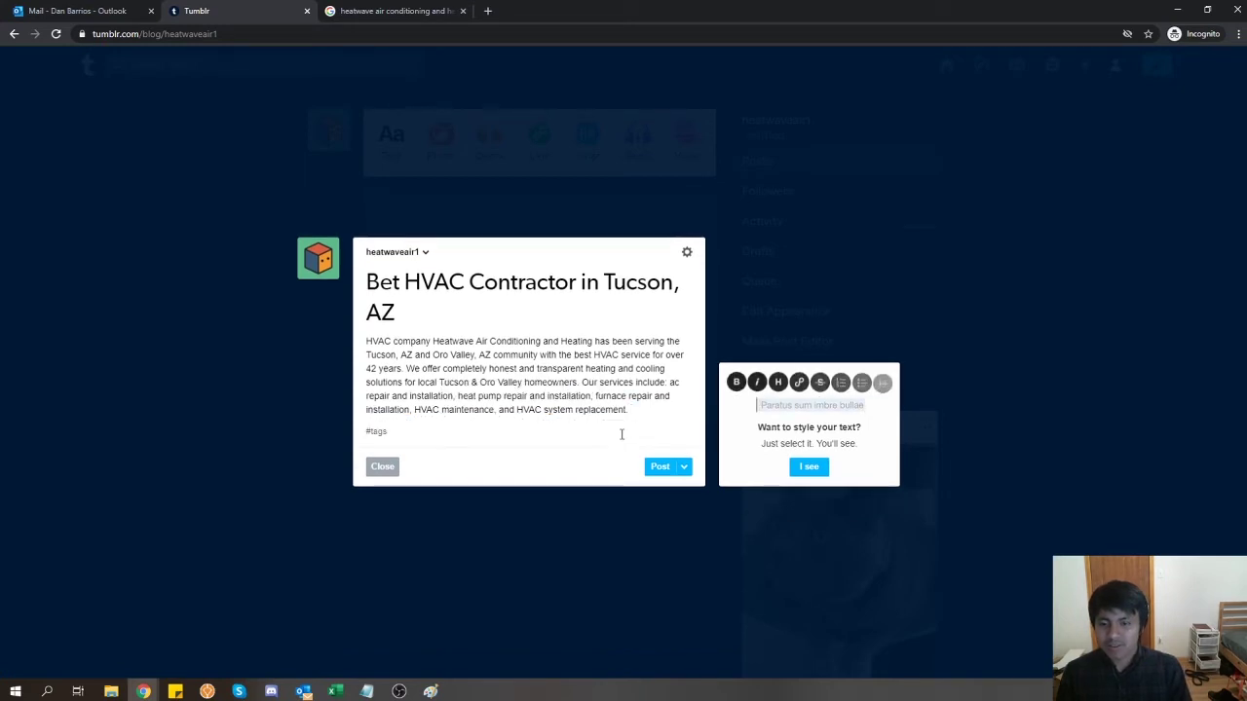
{"action": "left_click", "coordinate": [334, 422]}
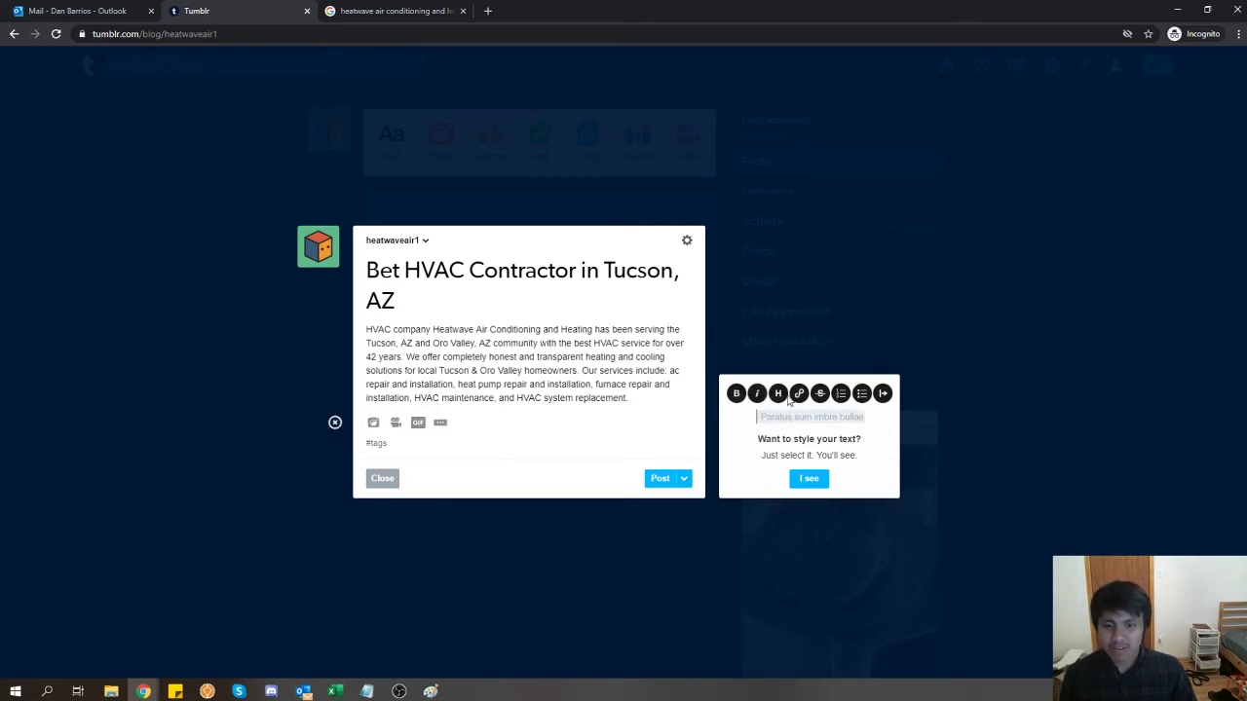
{"action": "left_click", "coordinate": [334, 421]}
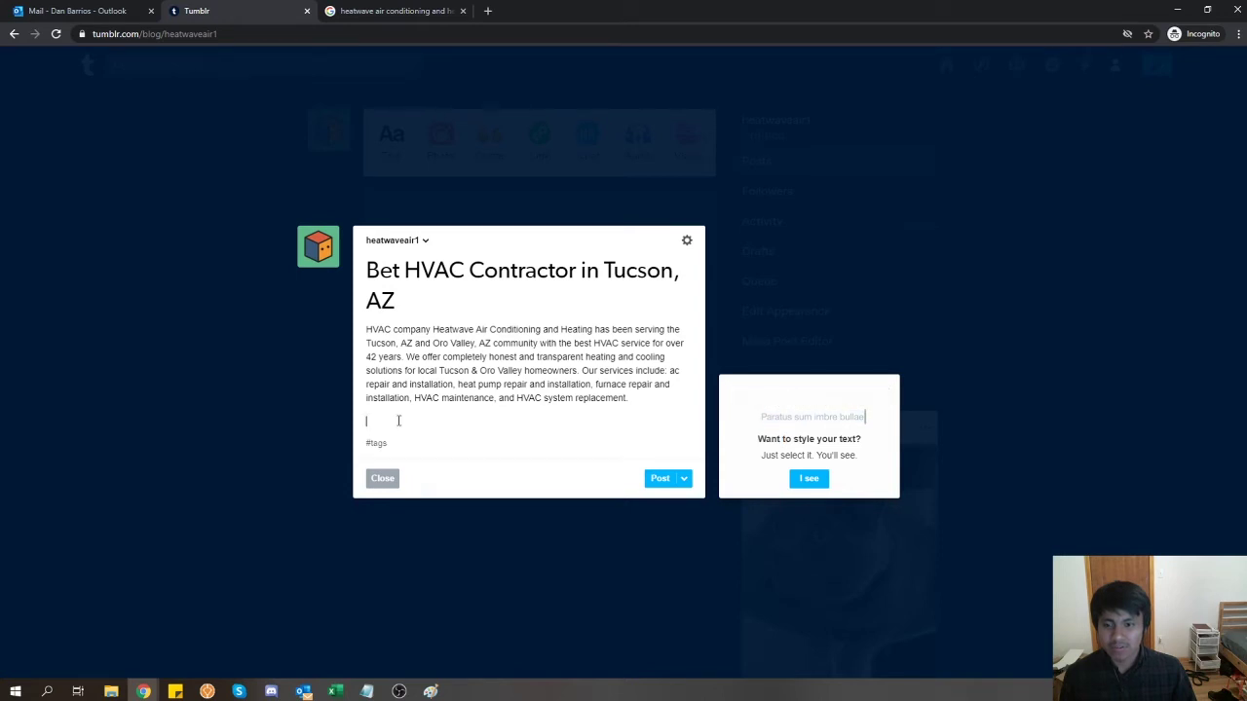
- Paste the Air Conditioning Repair, Heating Repair and Contact Heatwave sections, then copy the entire post
{"action": "key", "text": "ctrl+v"}
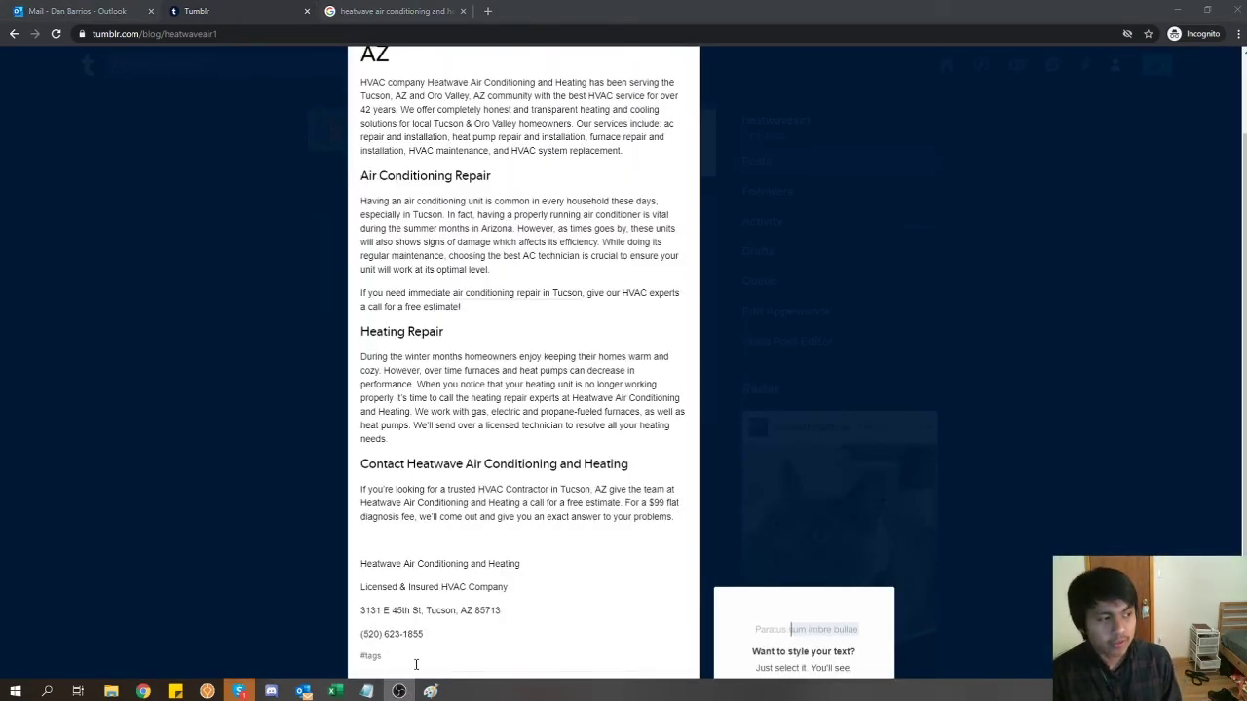
{"action": "scroll", "coordinate": [416, 660], "scroll_direction": "up", "scroll_amount": 1}
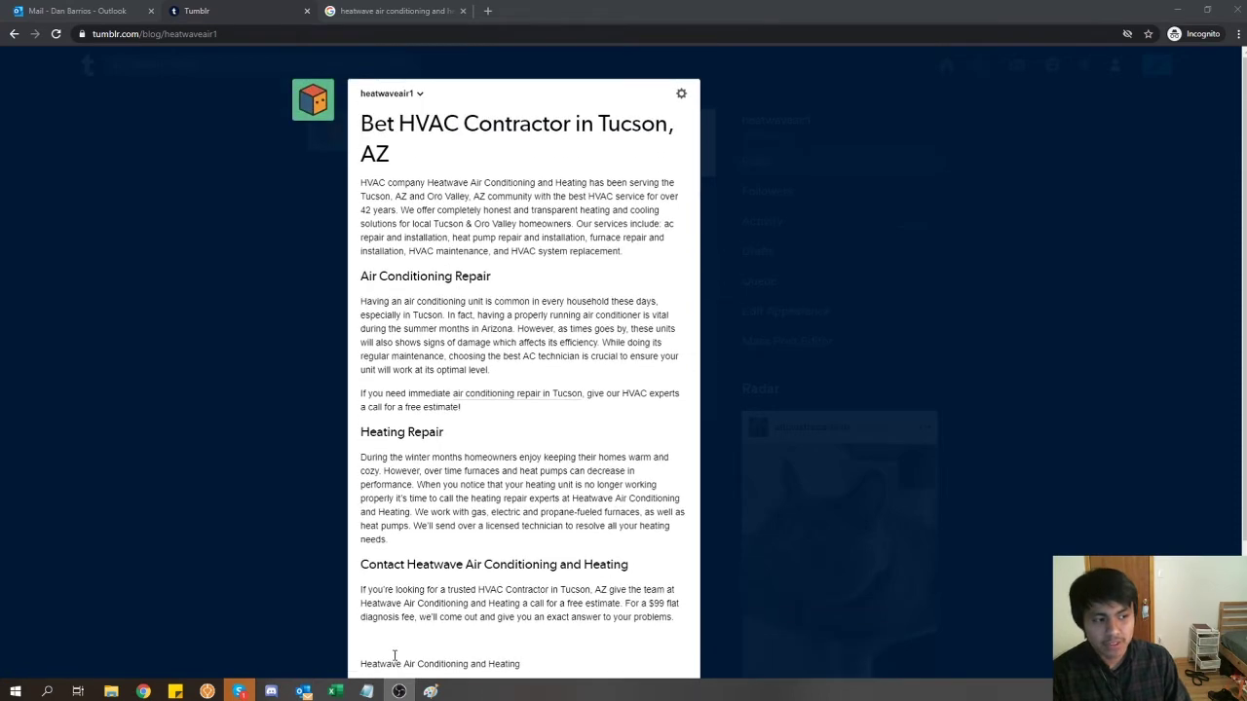
{"action": "scroll", "coordinate": [329, 492], "scroll_direction": "down", "scroll_amount": 1}
{"action": "scroll", "coordinate": [390, 439], "scroll_direction": "up", "scroll_amount": 1}
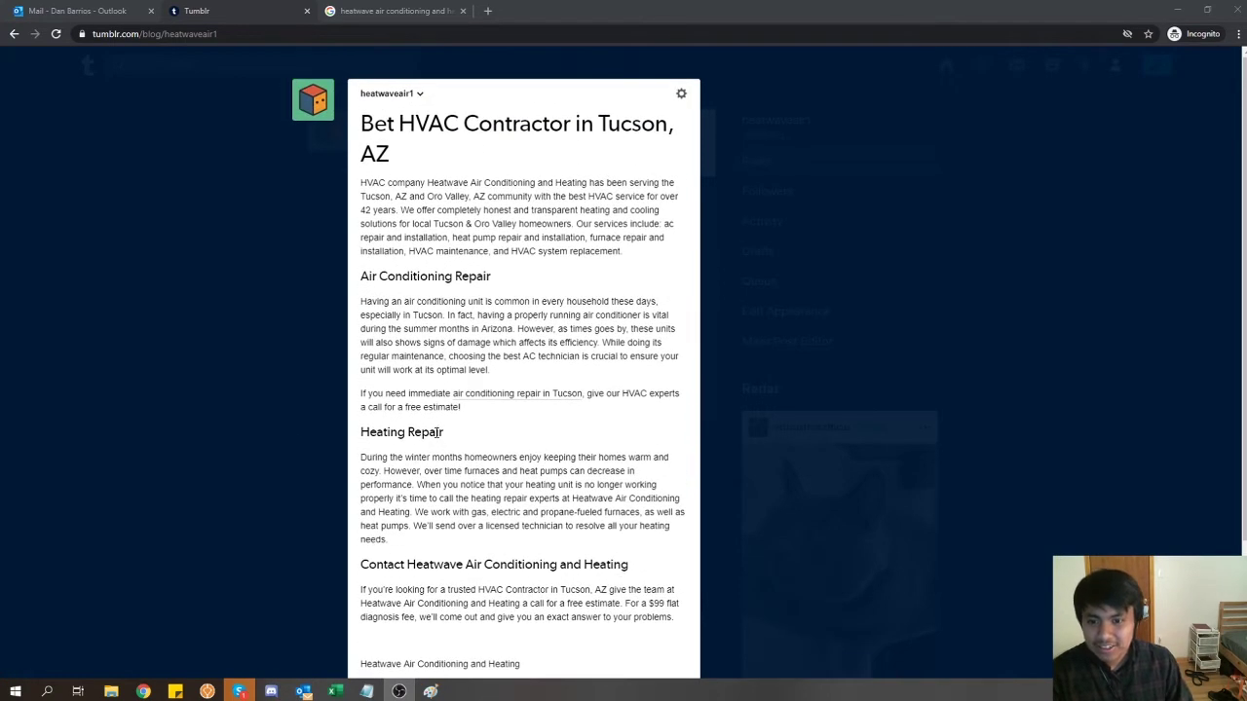
{"action": "scroll", "coordinate": [466, 377], "scroll_direction": "down", "scroll_amount": 2}
{"action": "key", "text": "ctrl+a"}
{"action": "left_click", "coordinate": [415, 475]}
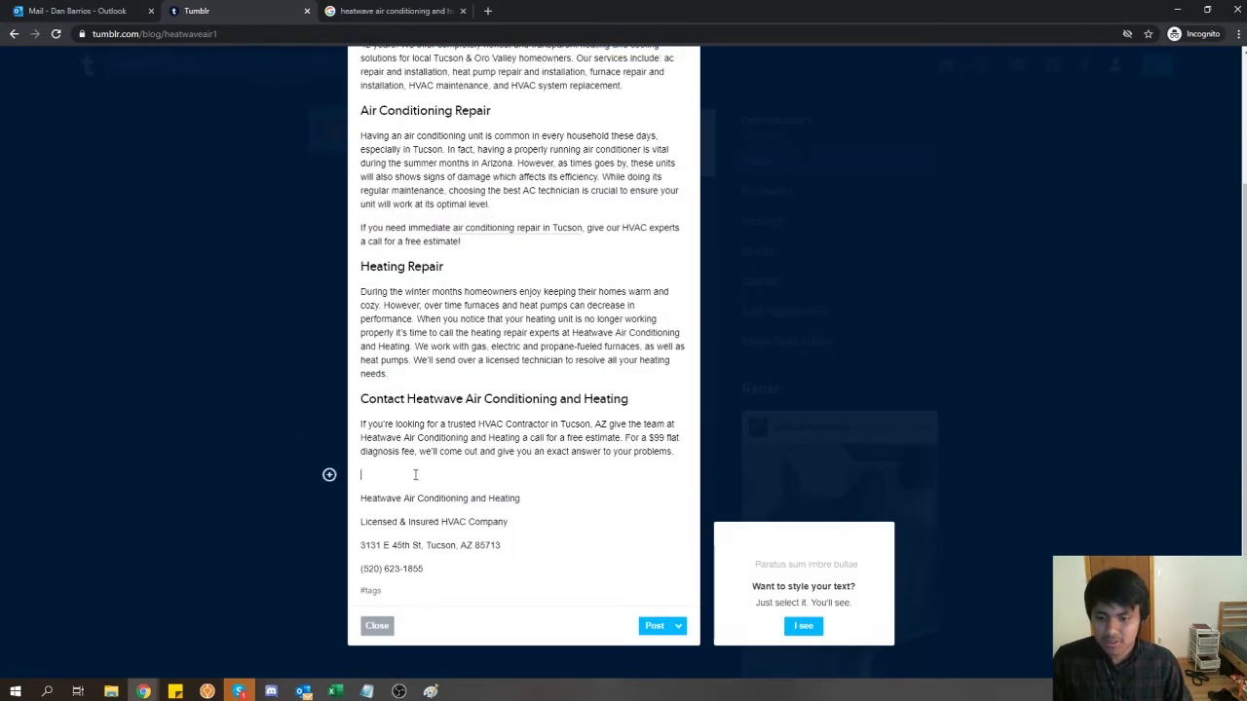
{"action": "key", "text": "ctrl+a"}
{"action": "key", "text": "ctrl+t"}
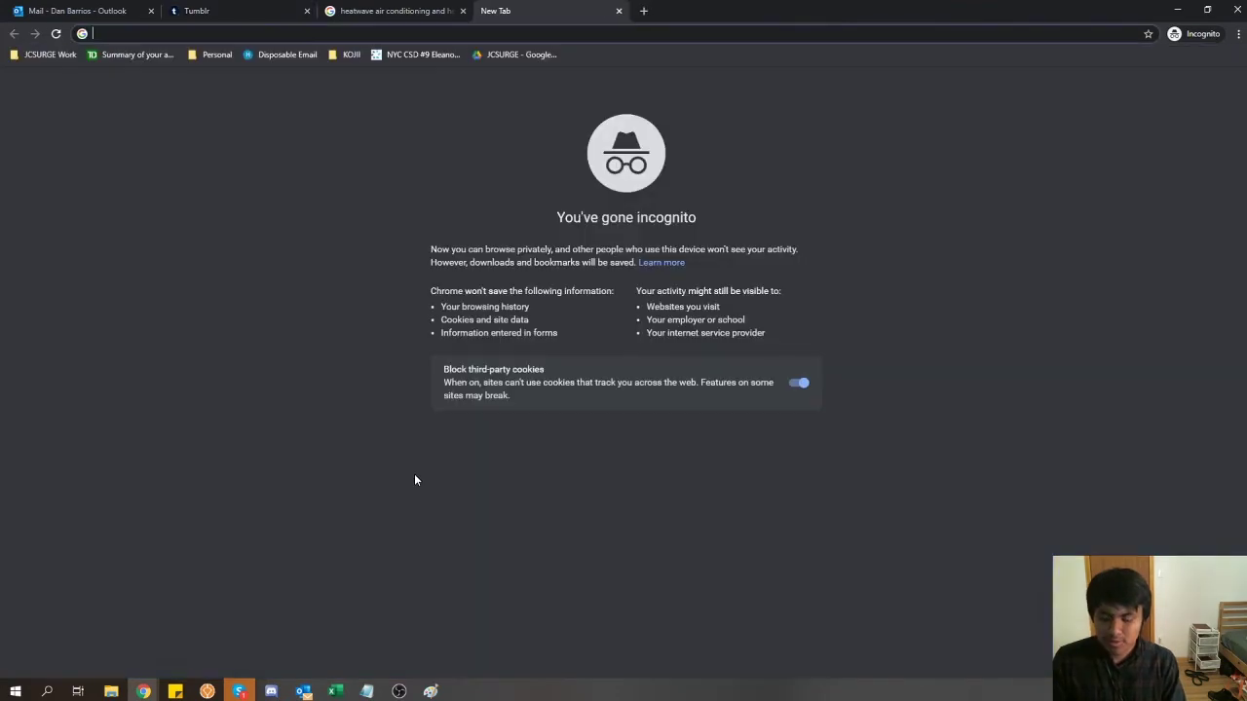
- Paste the post into wordcounter.net, showing 303 words and 1,858 characters, then return to the Tumblr draft
{"action": "type", "text": "wordcounter"}
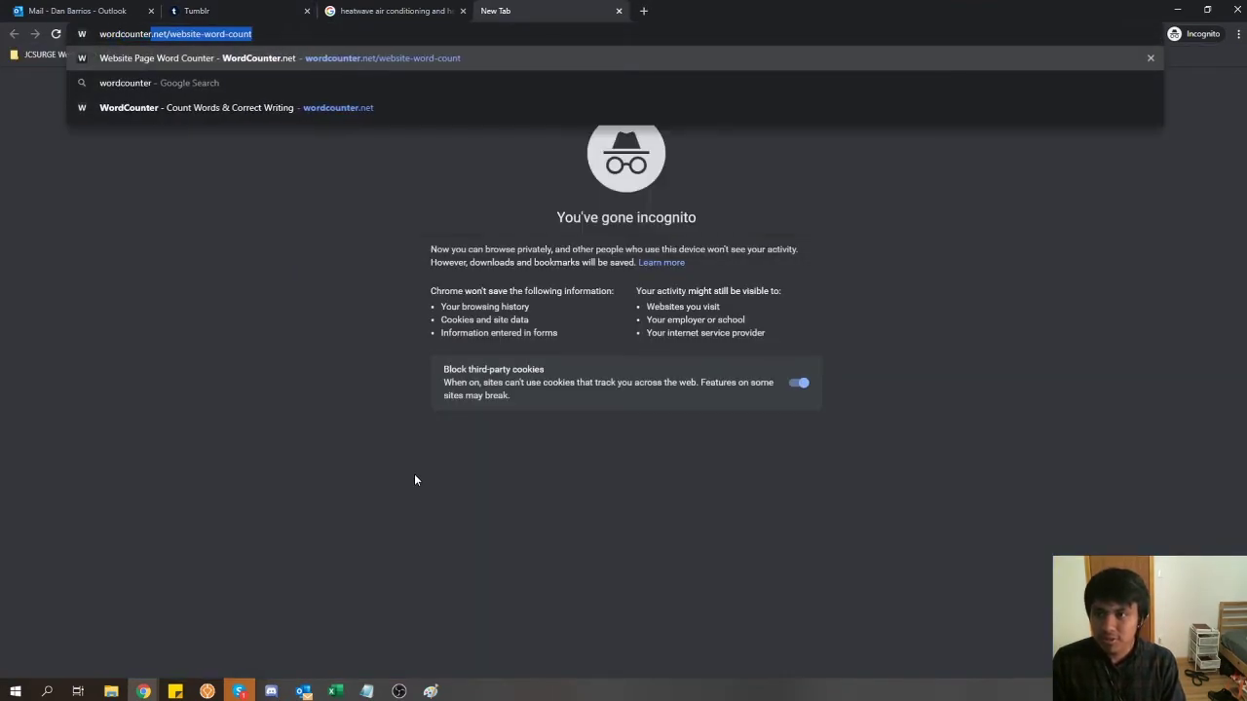
{"action": "type", "text": ".ne"}
{"action": "key", "text": "Return"}
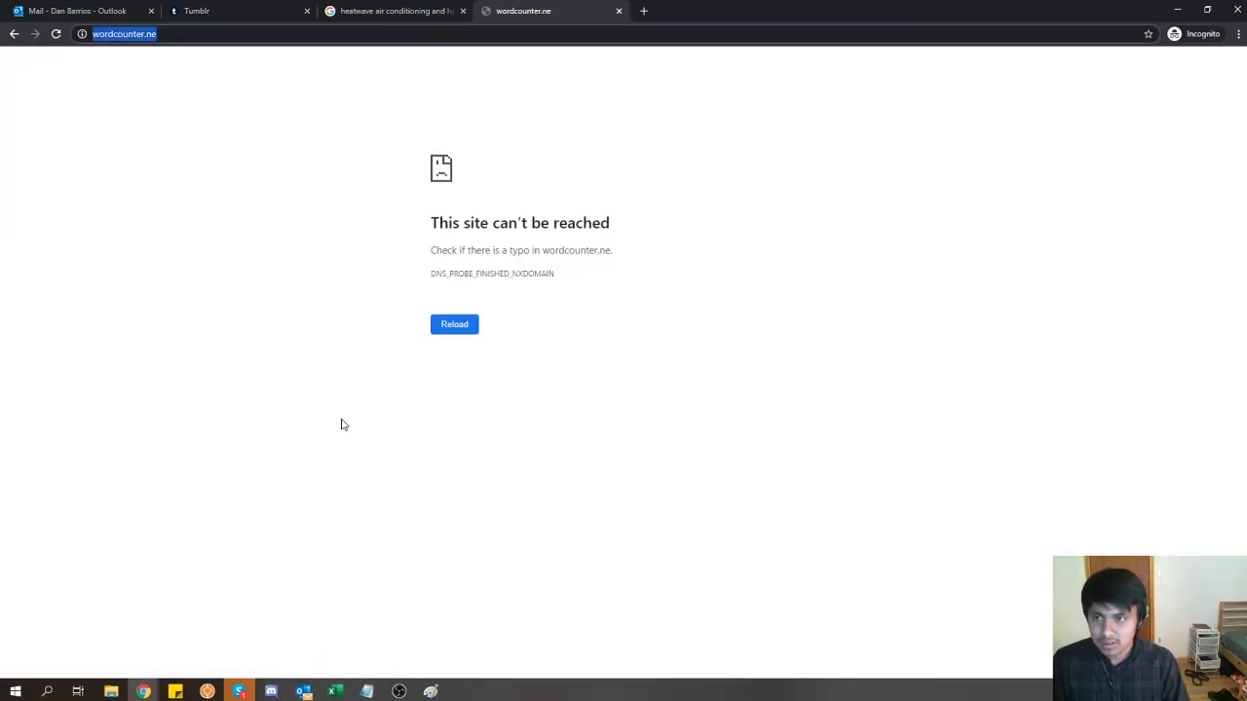
{"action": "key", "text": "End"}
{"action": "type", "text": "t"}
{"action": "key", "text": "Return"}
{"action": "key", "text": "ctrl+v"}
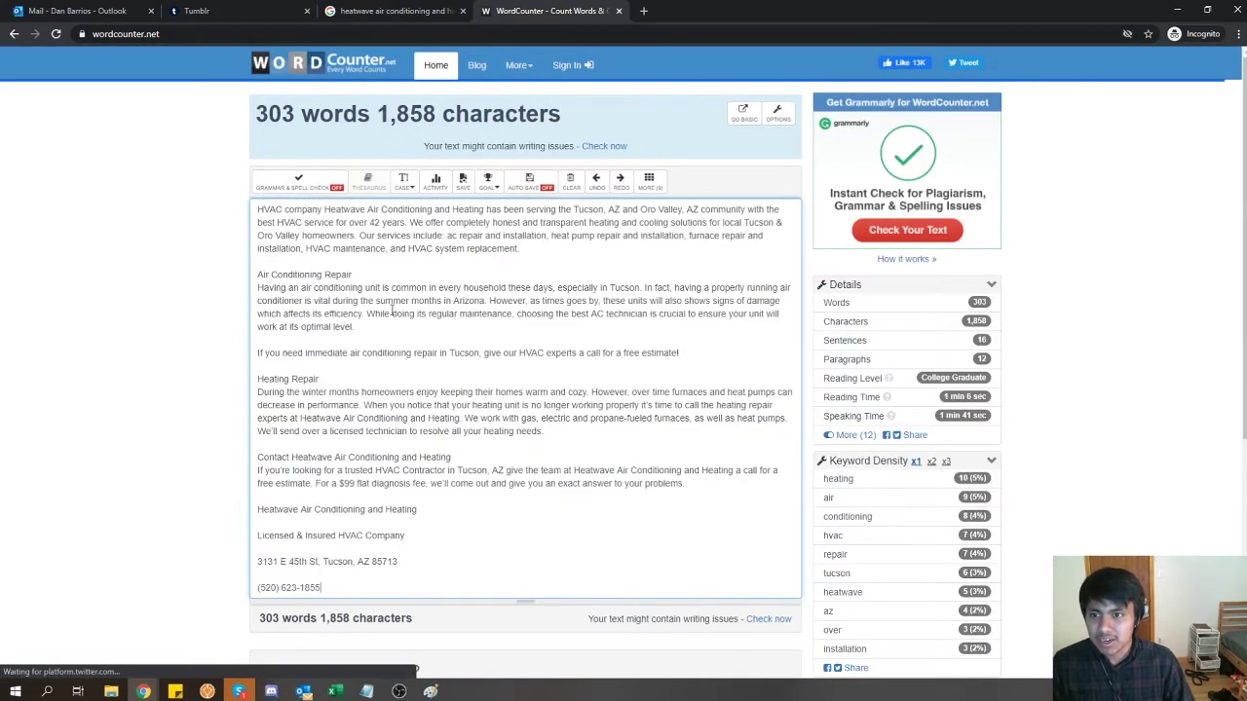
{"action": "key", "text": "ctrl+2"}
{"action": "left_click", "coordinate": [481, 501]}
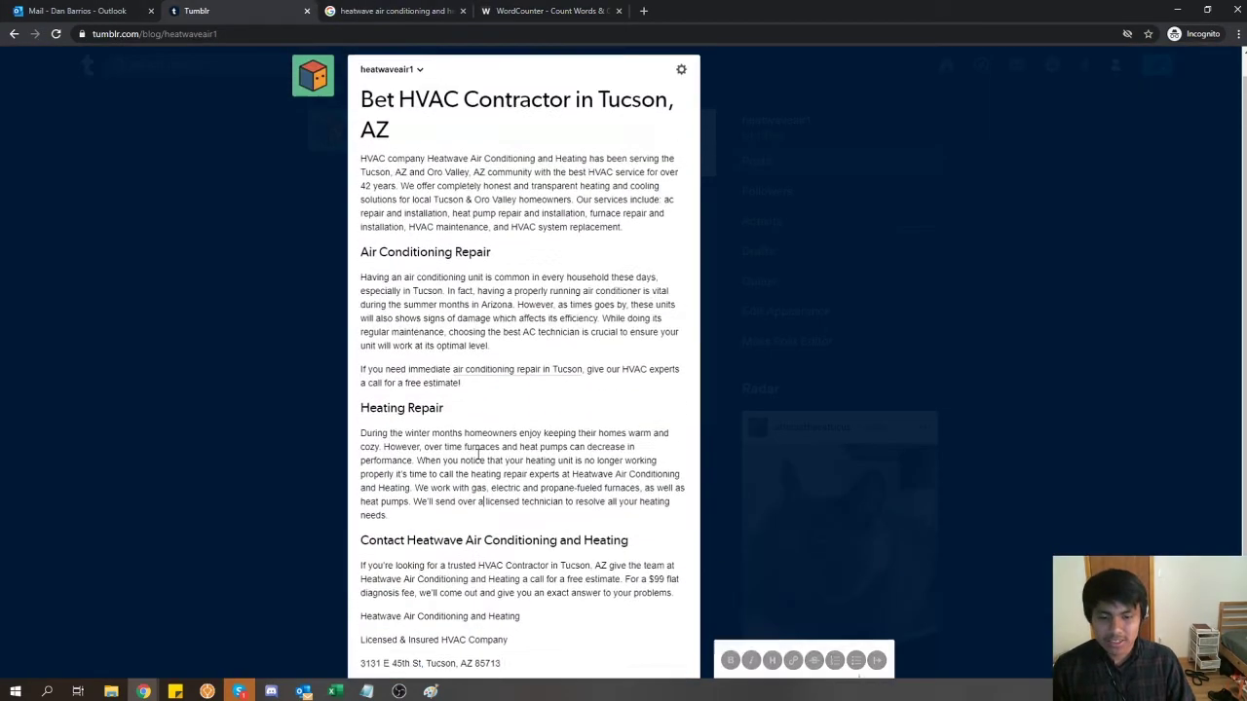
{"action": "scroll", "coordinate": [478, 454], "scroll_direction": "down", "scroll_amount": 1}
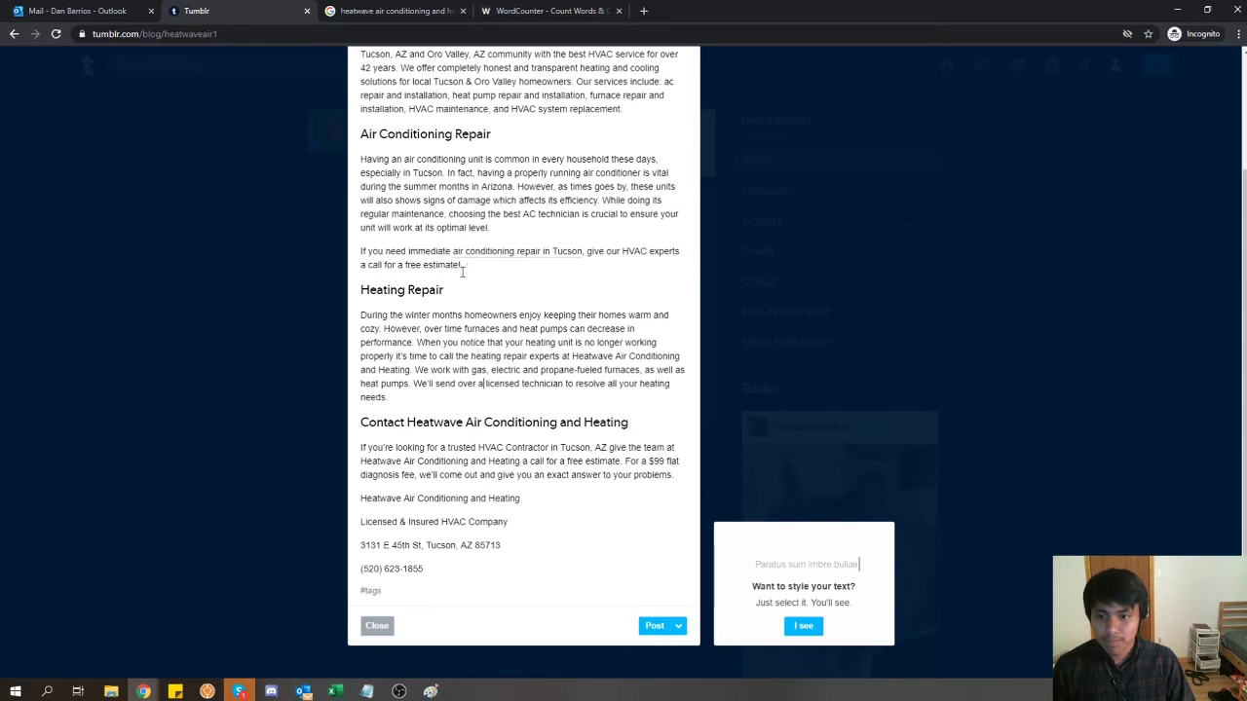
- Check the URL of the existing 'air conditioning repair in Tucson' link without changing it
{"action": "mouse_move", "coordinate": [476, 255]}
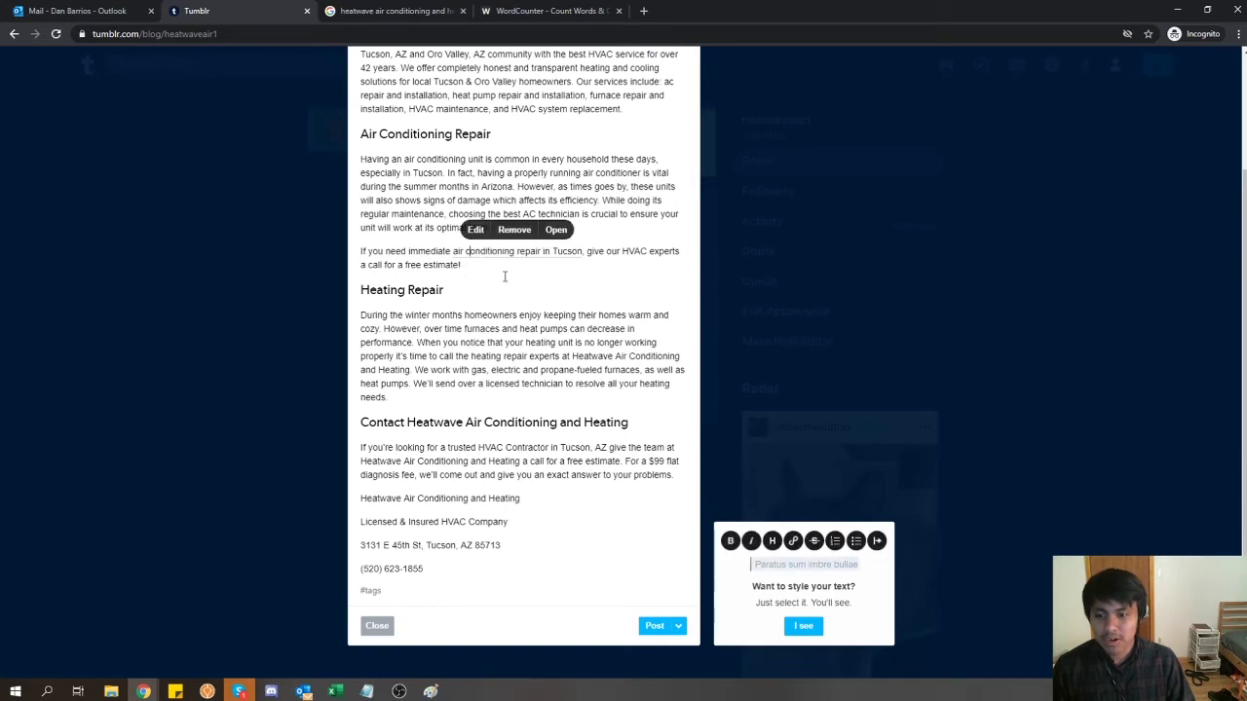
{"action": "left_click", "coordinate": [476, 233]}
{"action": "key", "text": "ctrl+a"}
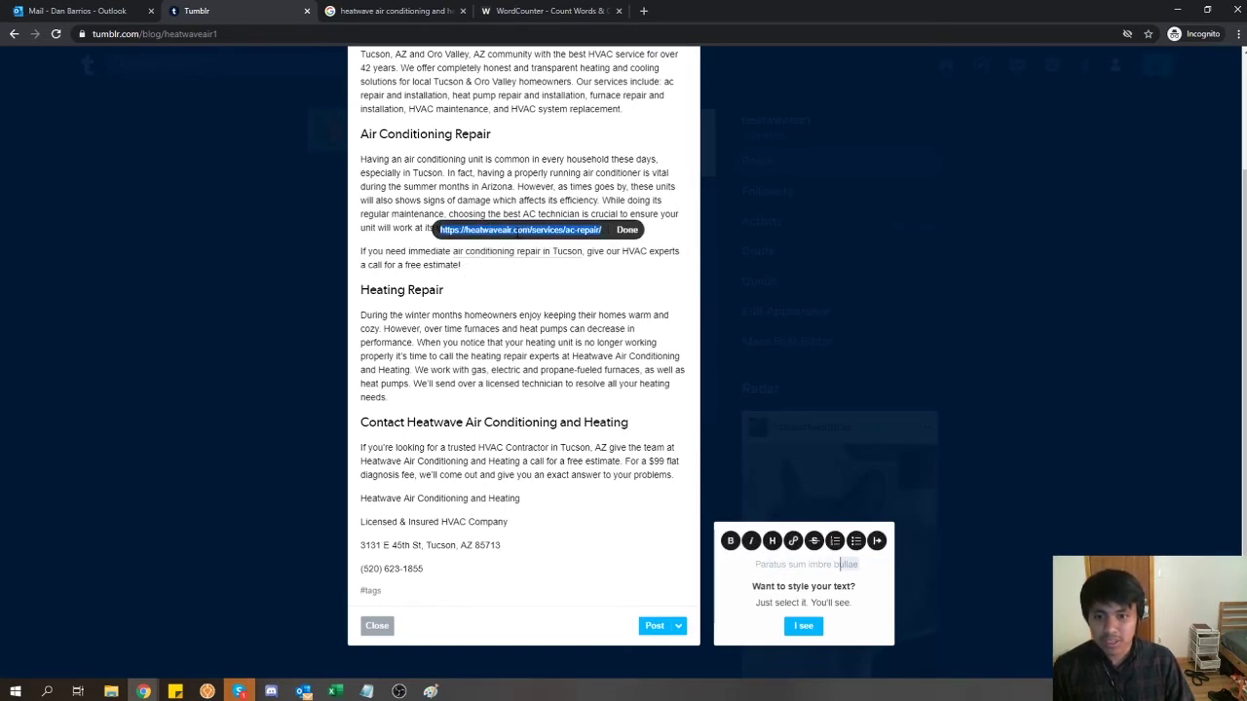
{"action": "left_click", "coordinate": [501, 461]}
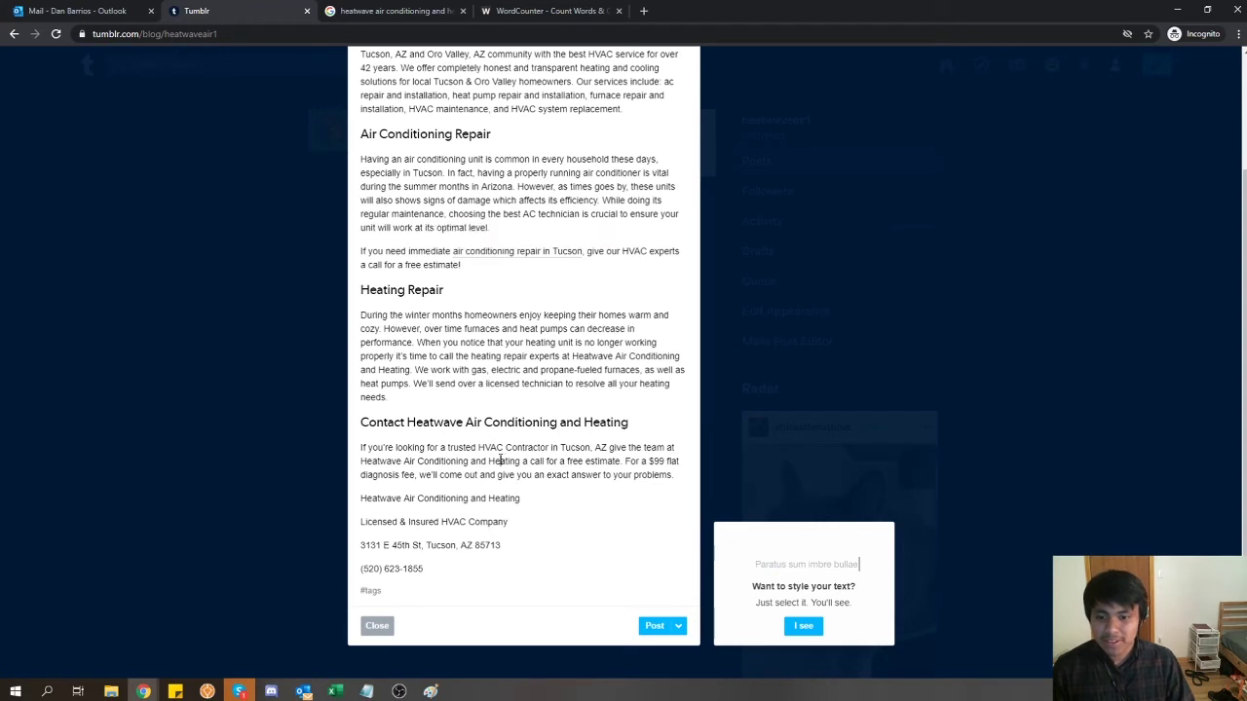
{"action": "left_click_drag", "start_coordinate": [479, 448], "coordinate": [591, 450]}
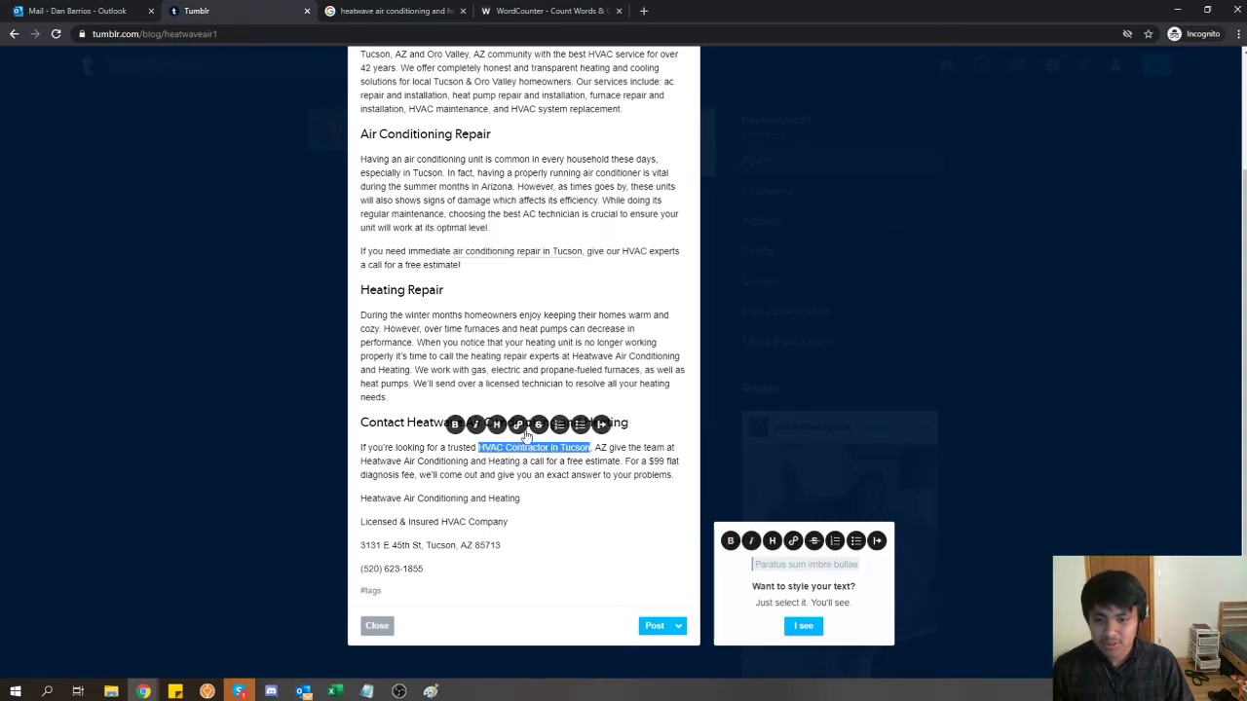
{"action": "left_click", "coordinate": [526, 427]}
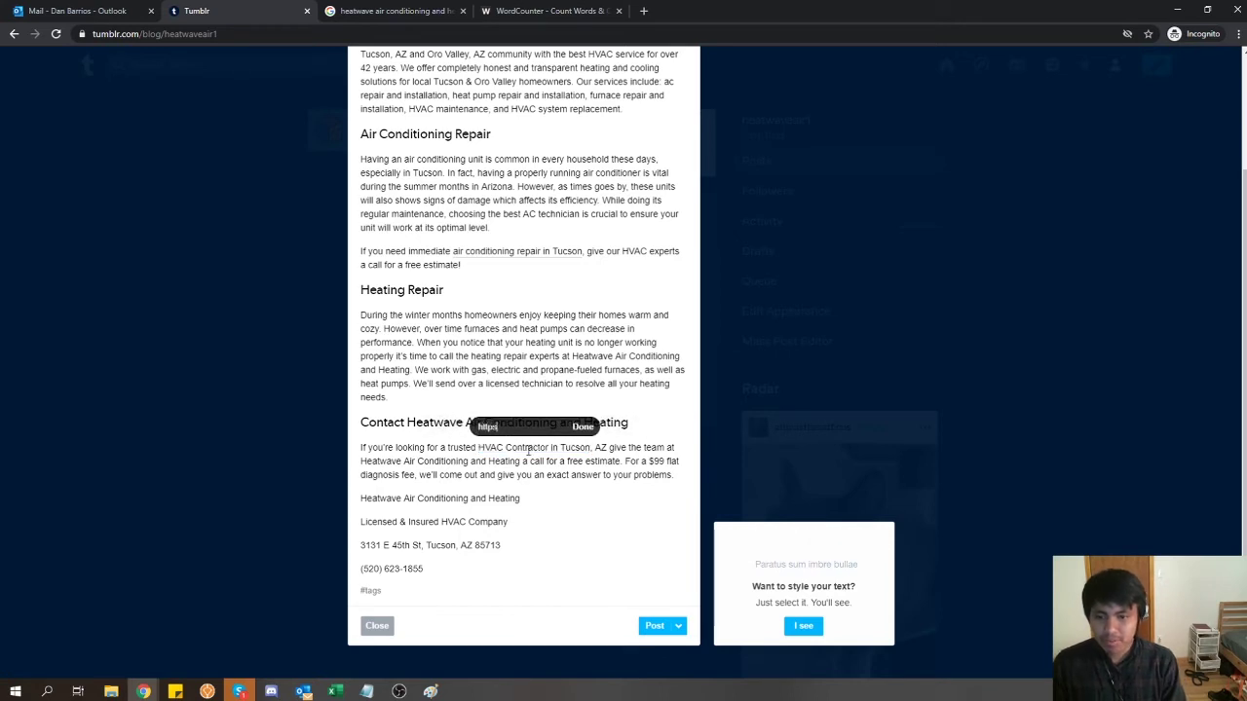
{"action": "type", "text": "https://heatwaveair.com"}
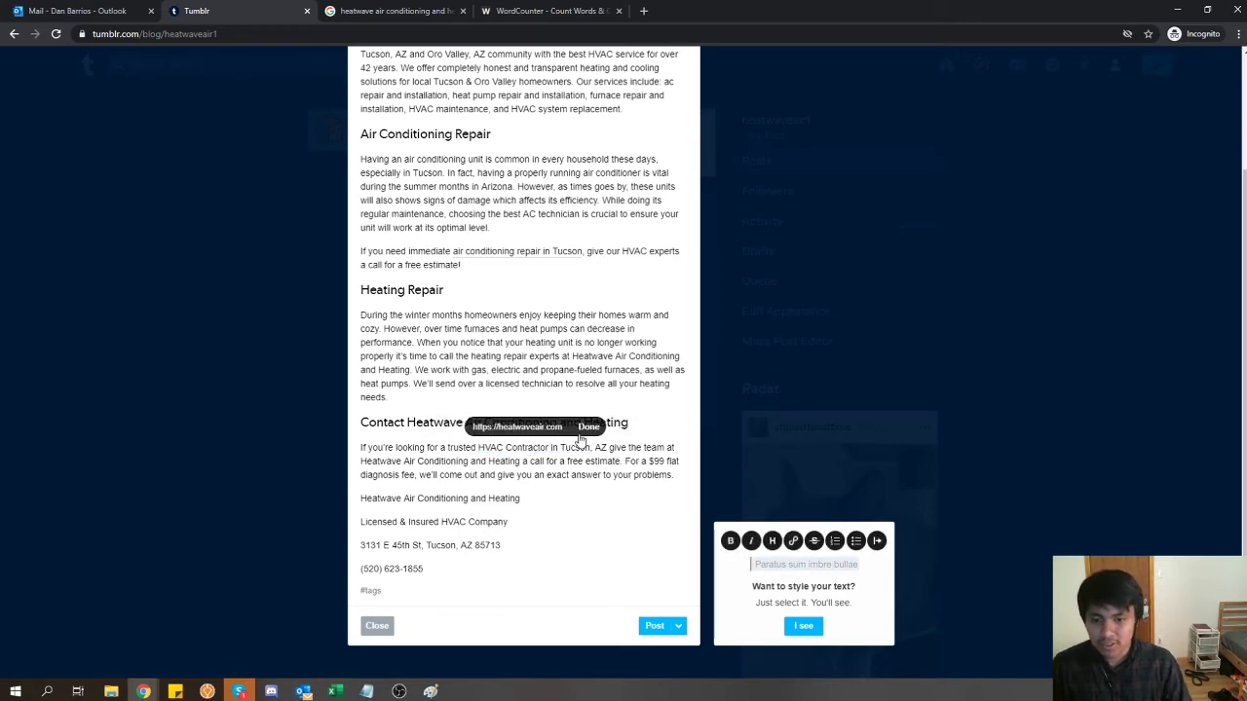
{"action": "left_click", "coordinate": [585, 430]}
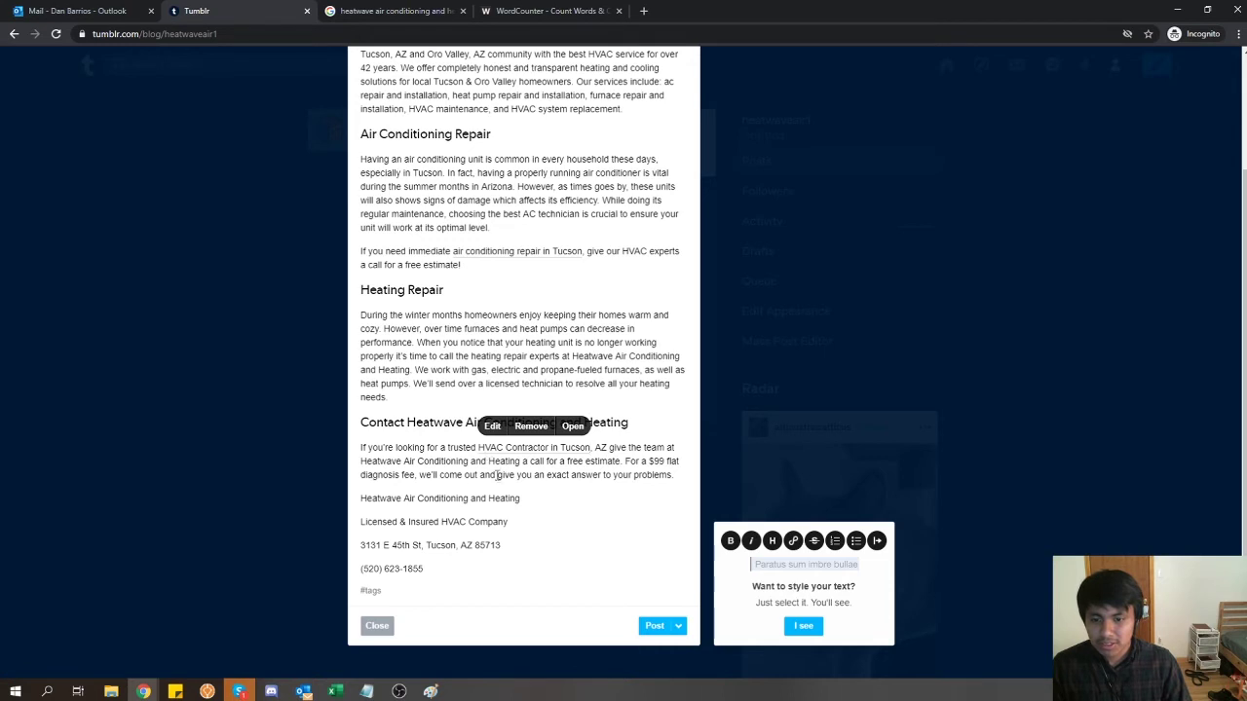
- Add the tags HVAC, HVAC Contractor and Tucson to the post and publish it
{"action": "left_click", "coordinate": [402, 598]}
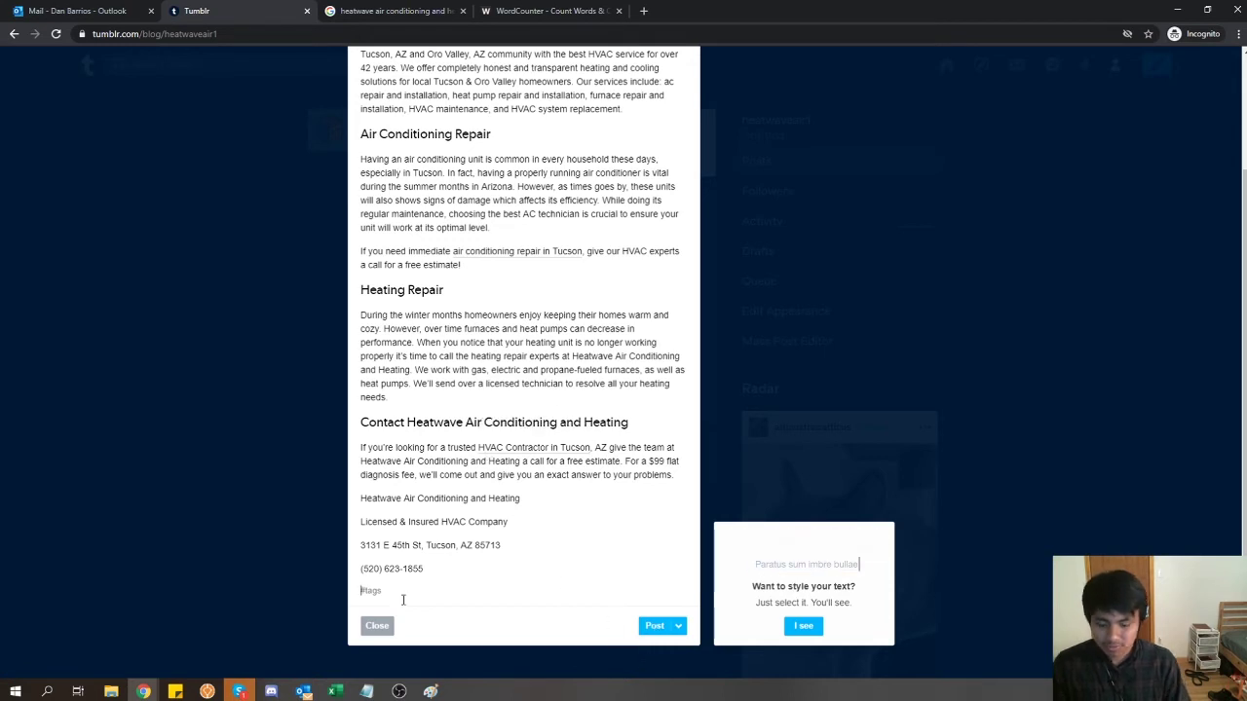
{"action": "type", "text": "HVAC"}
{"action": "key", "text": "Return"}
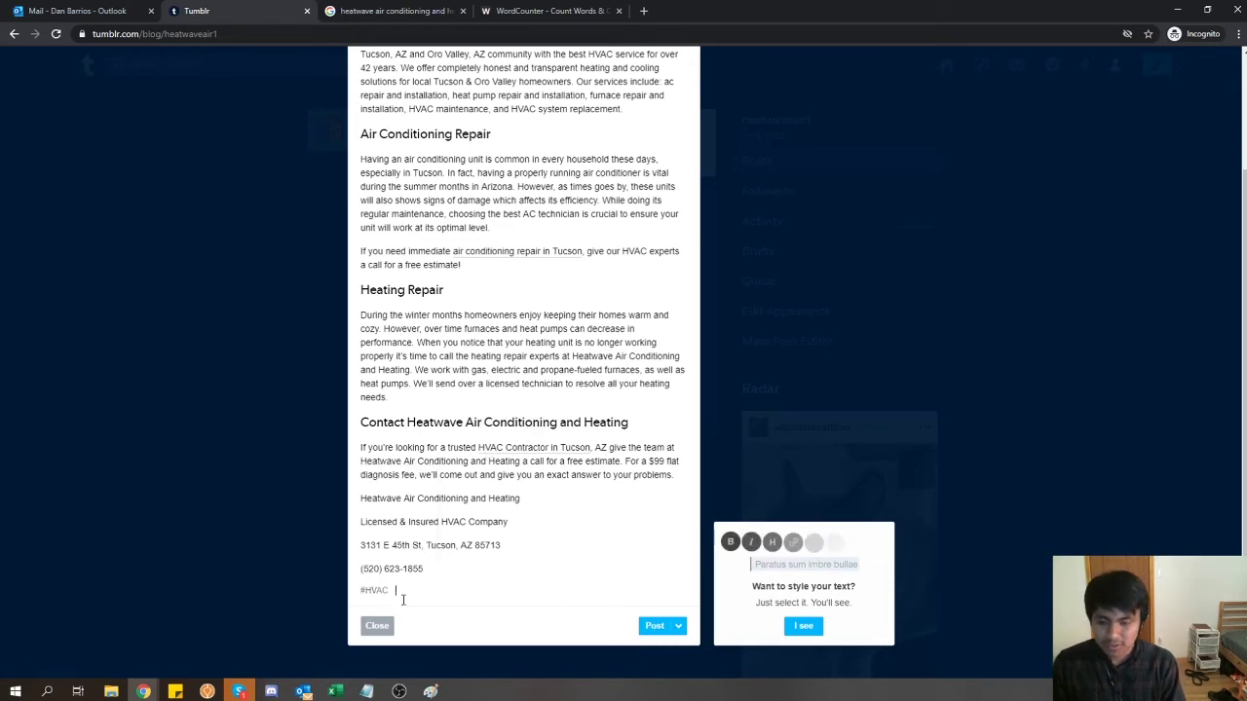
{"action": "type", "text": "HVAC Contractor"}
{"action": "key", "text": "Return"}
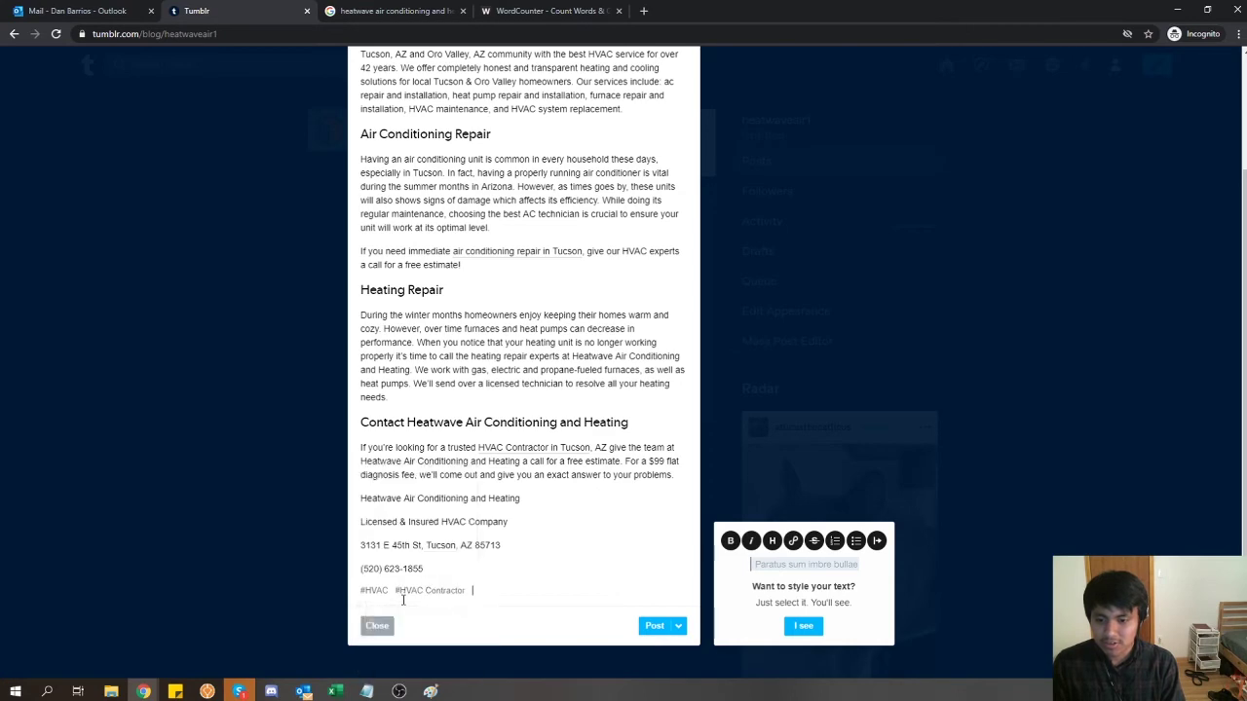
{"action": "type", "text": "Tucson"}
{"action": "key", "text": "Return"}
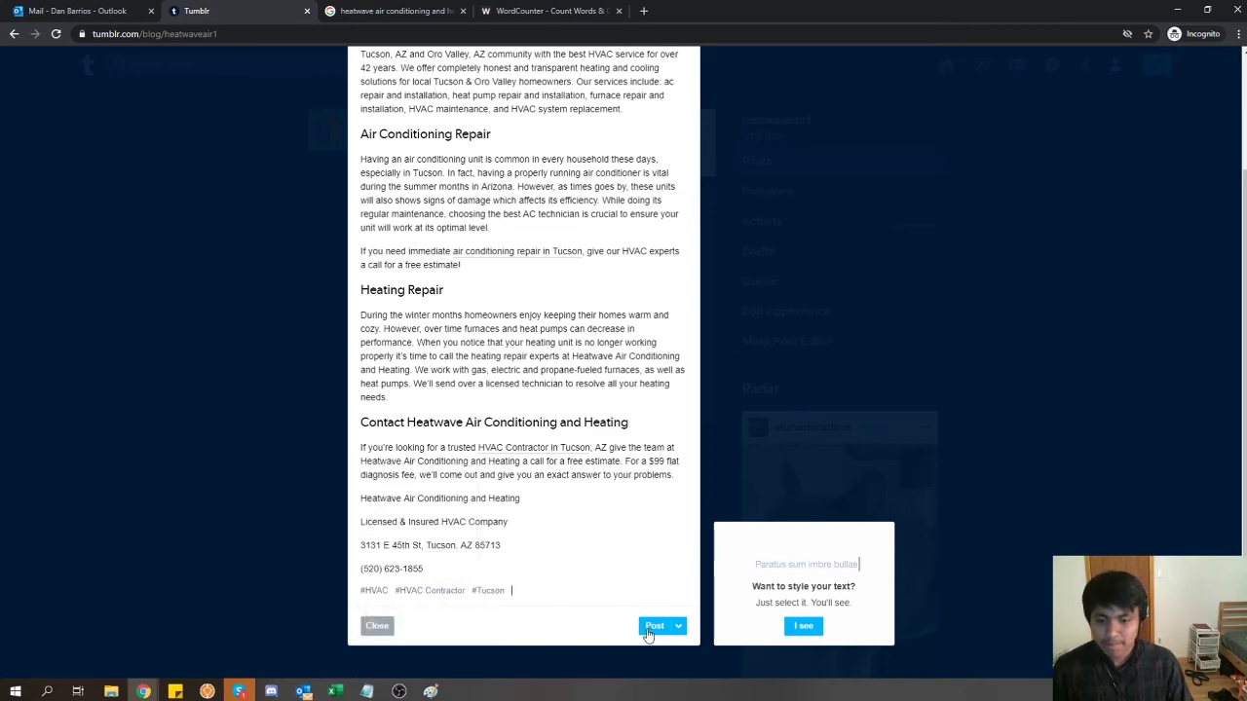
{"action": "left_click", "coordinate": [651, 626]}
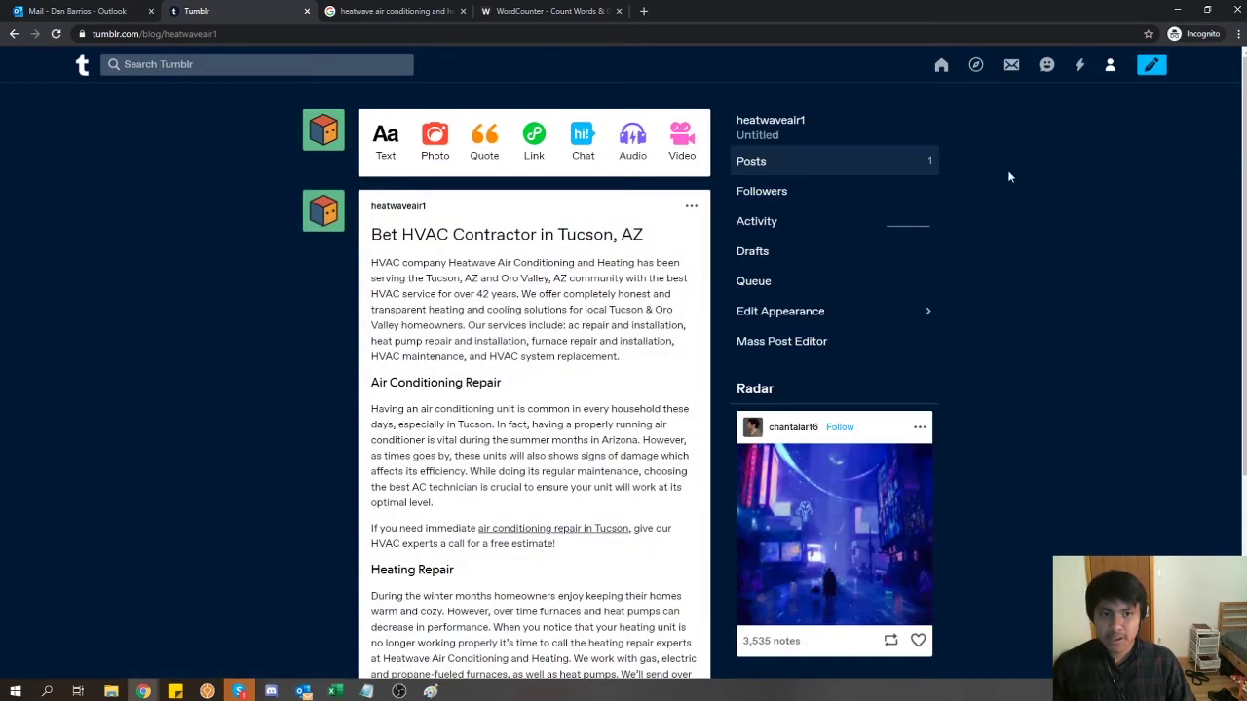
- Open the blog's appearance editor from the account menu
{"action": "left_click", "coordinate": [1110, 66]}
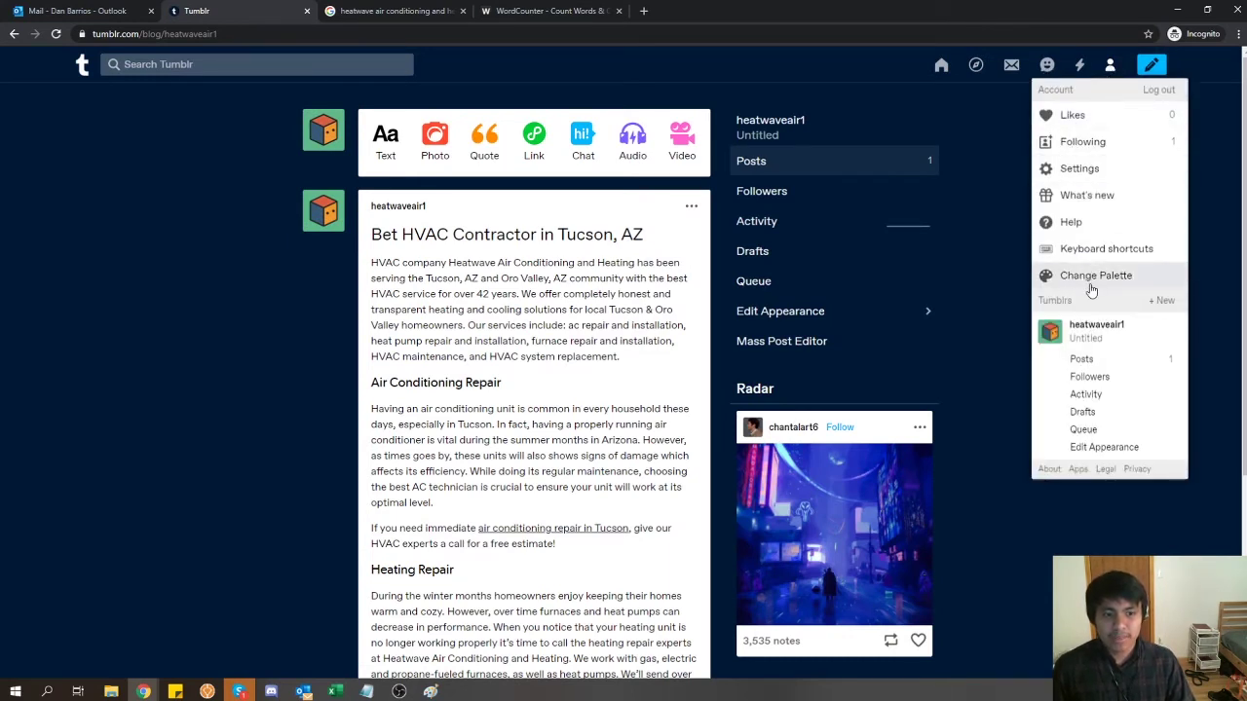
{"action": "left_click", "coordinate": [1090, 448]}
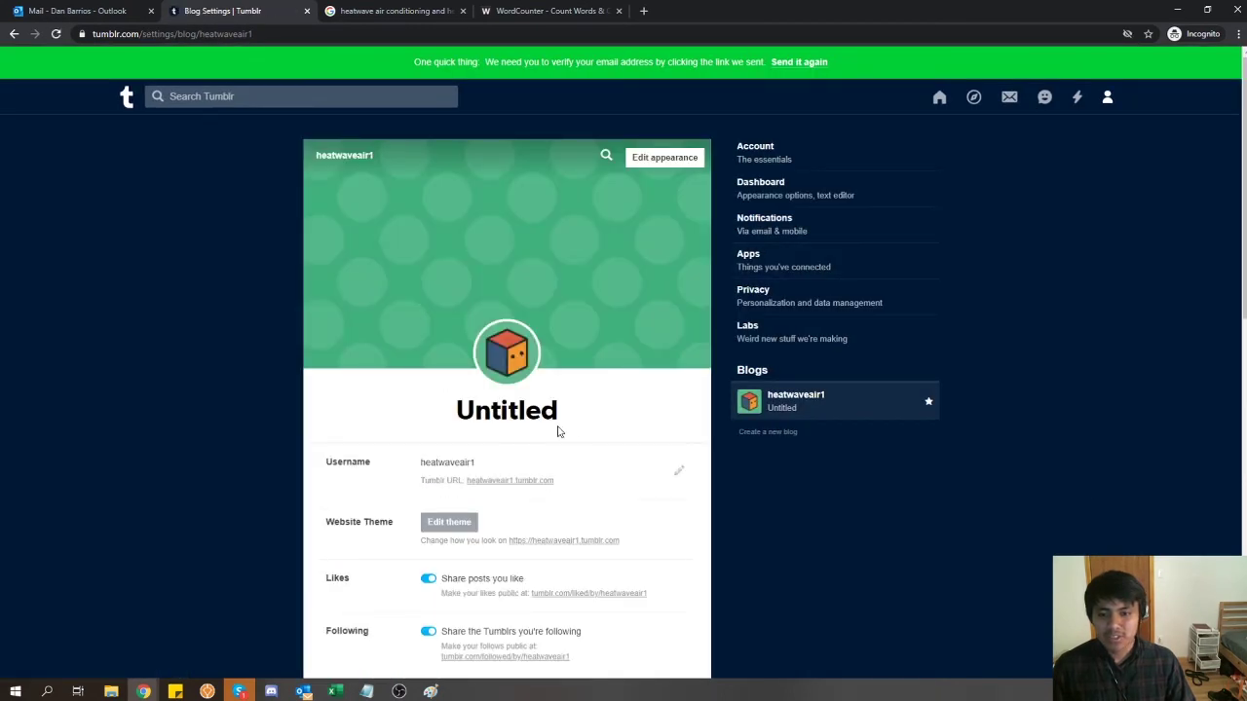
{"action": "left_click", "coordinate": [649, 157]}
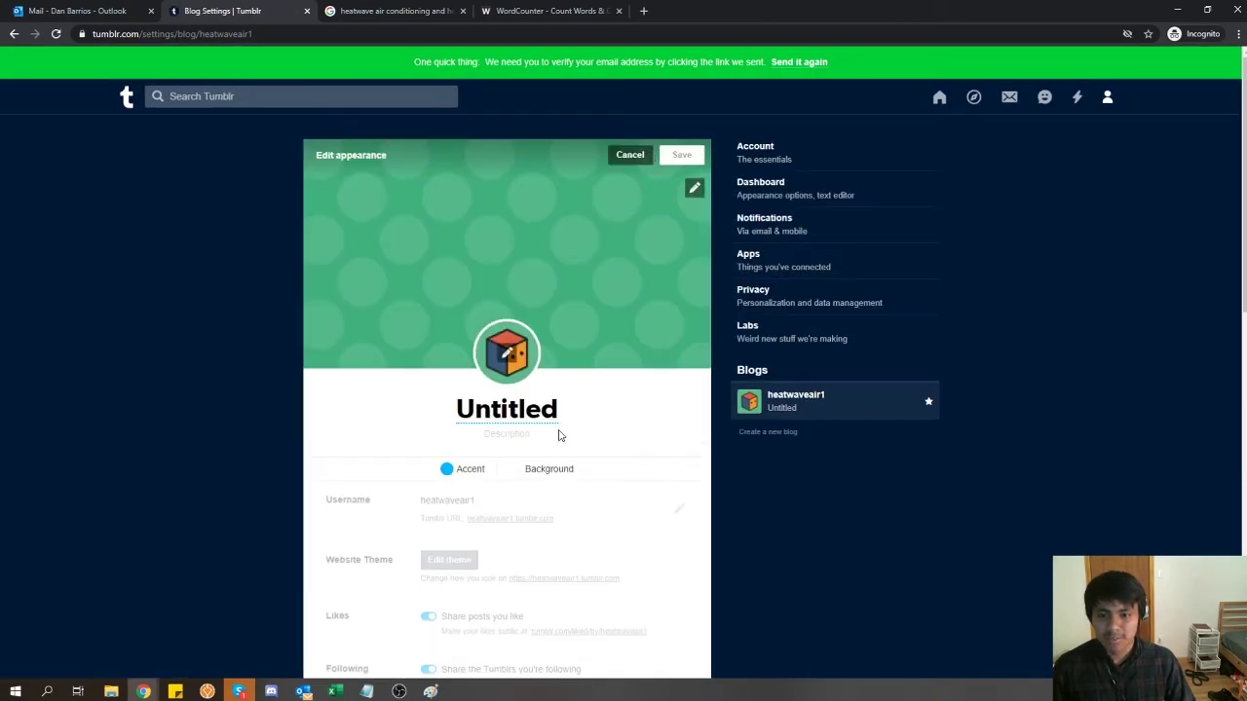
- Retitle the blog from Untitled to 'Heatwave Air Conditioning and Heating'
{"action": "left_click", "coordinate": [556, 427]}
{"action": "type", "text": "Heatwav"}
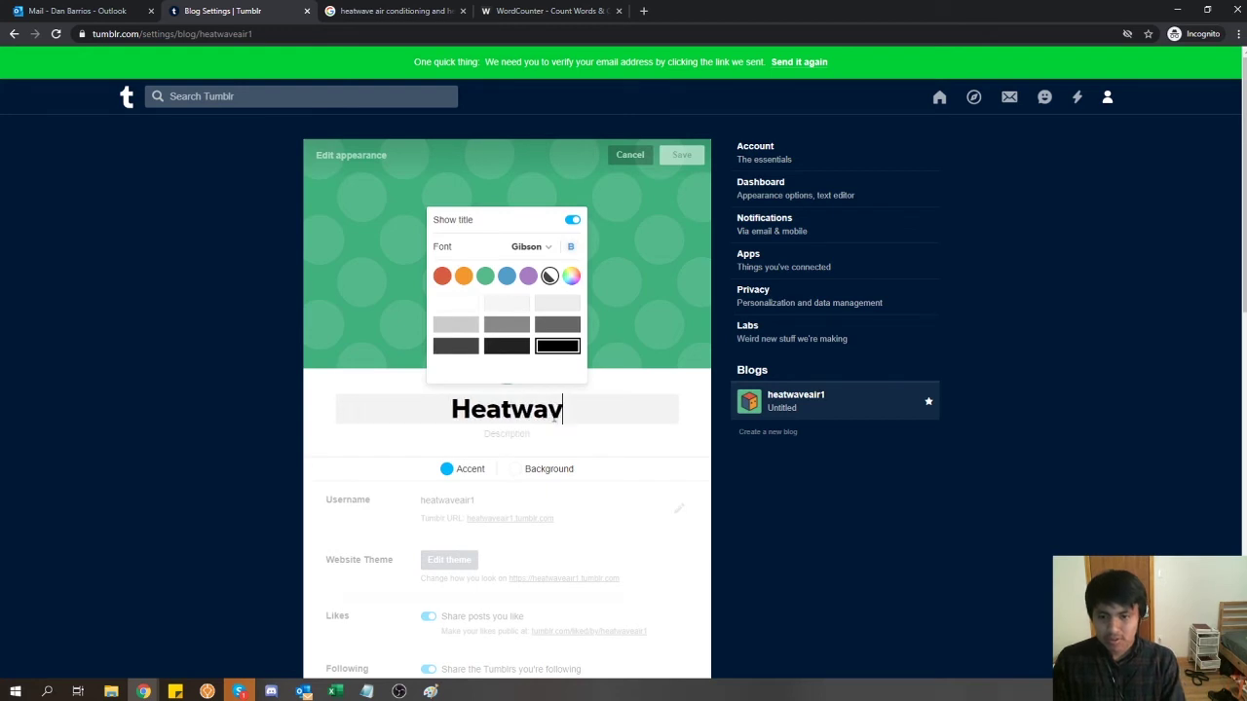
{"action": "type", "text": "e Air Conditioning and Heating"}
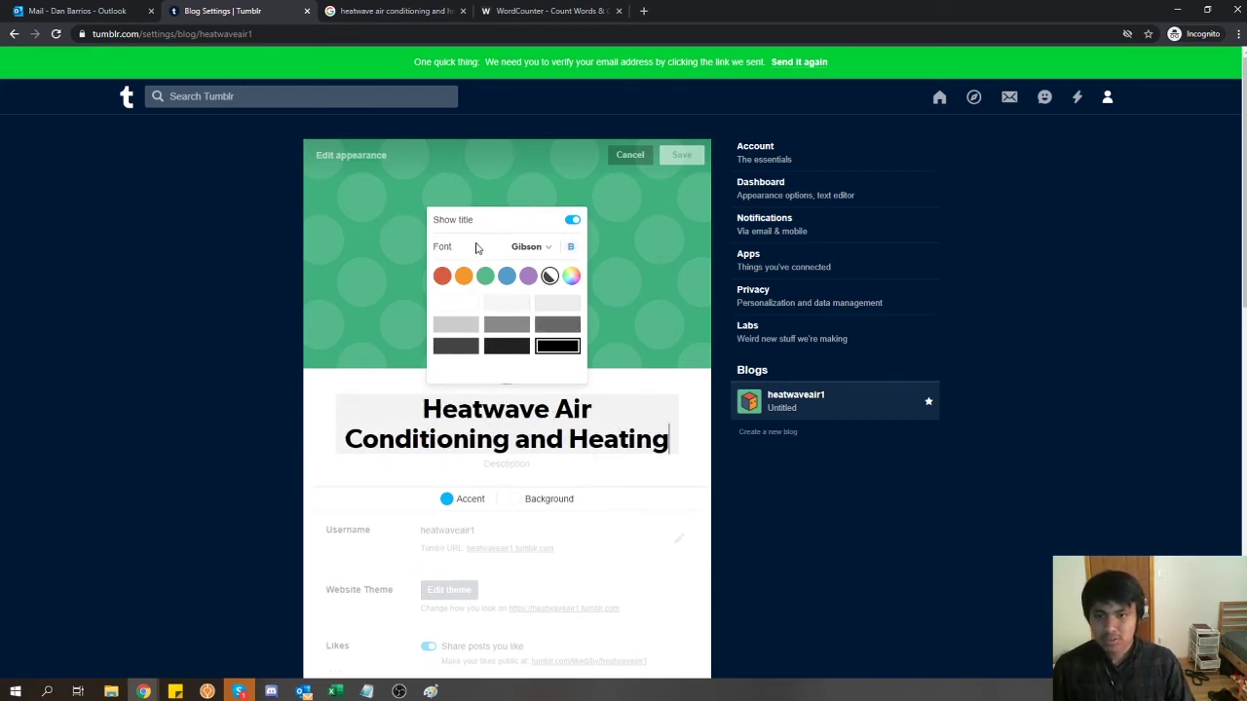
{"action": "left_click", "coordinate": [645, 221]}
{"action": "left_click", "coordinate": [526, 355]}
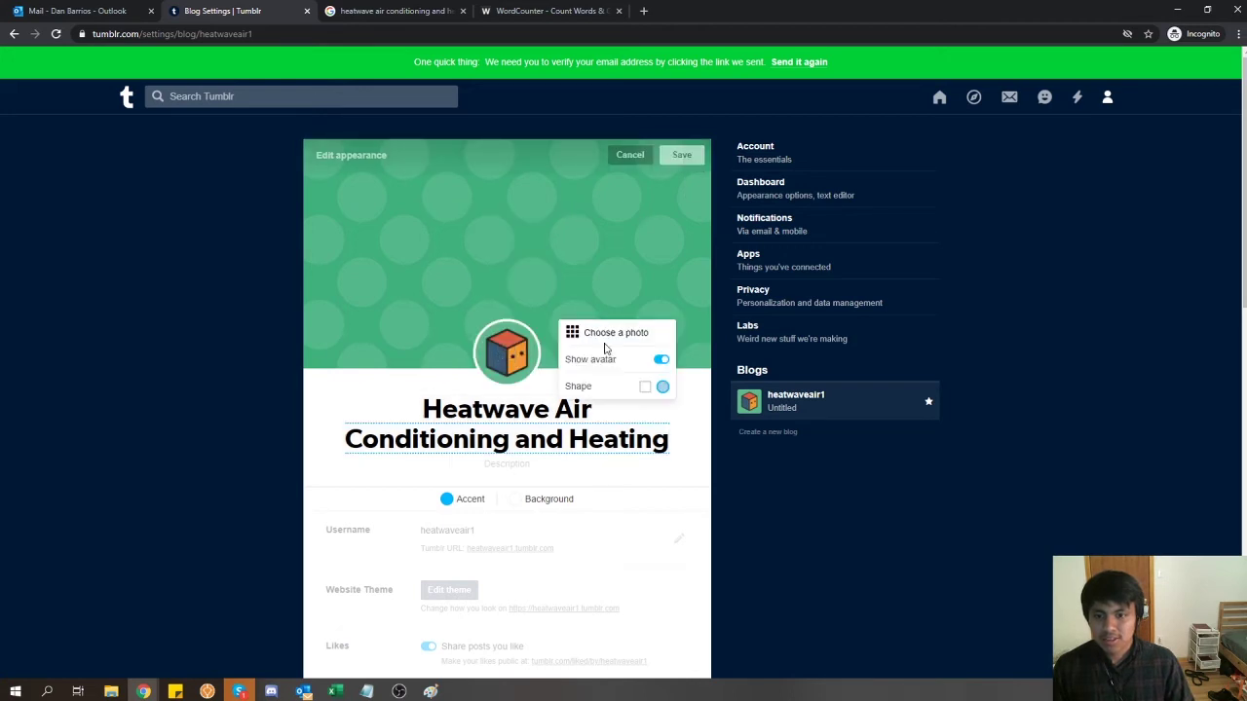
- Upload the finalized Heatwave logo from the D: drive New Website folder as the avatar
{"action": "left_click", "coordinate": [612, 333]}
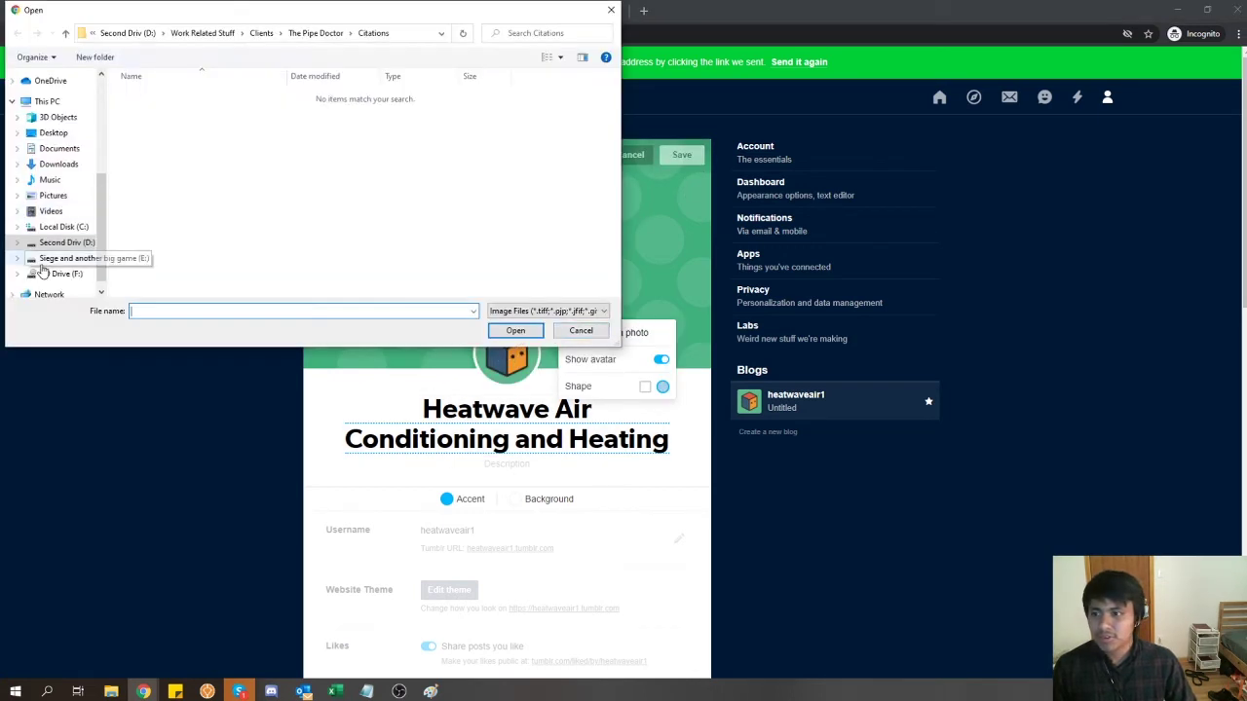
{"action": "left_click", "coordinate": [51, 244]}
{"action": "double_click", "coordinate": [209, 279]}
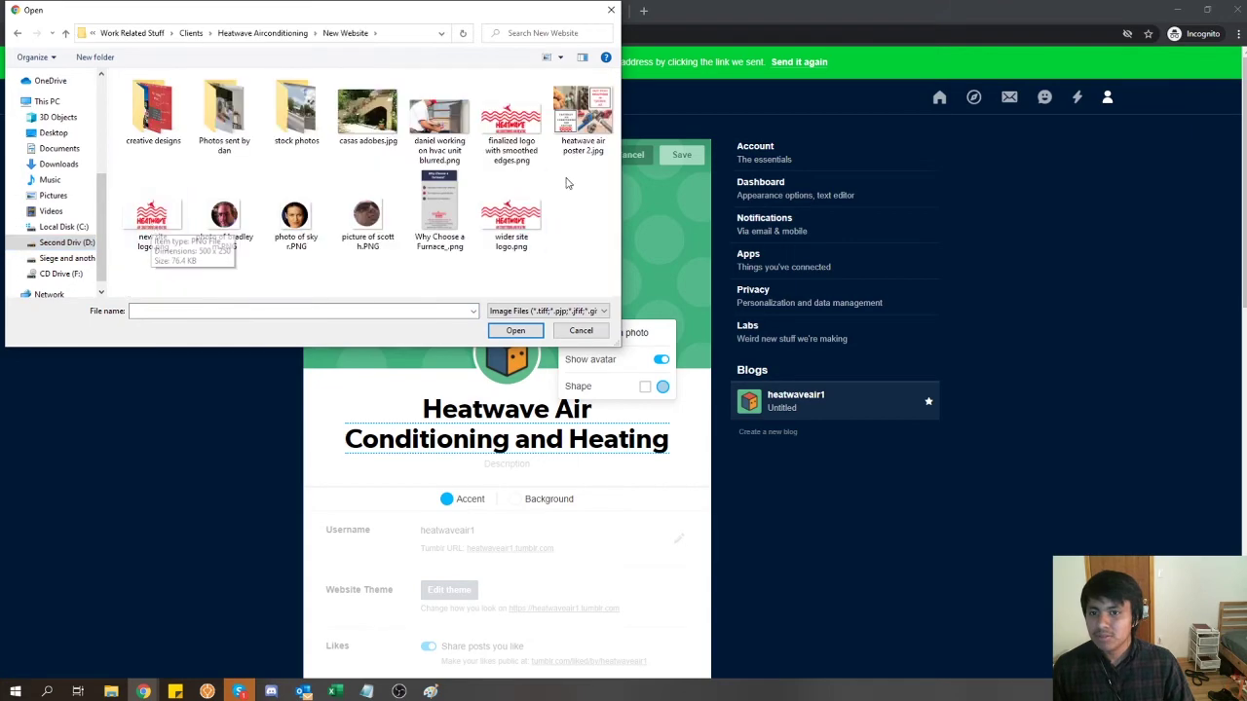
{"action": "left_click", "coordinate": [530, 164]}
{"action": "double_click", "coordinate": [531, 164]}
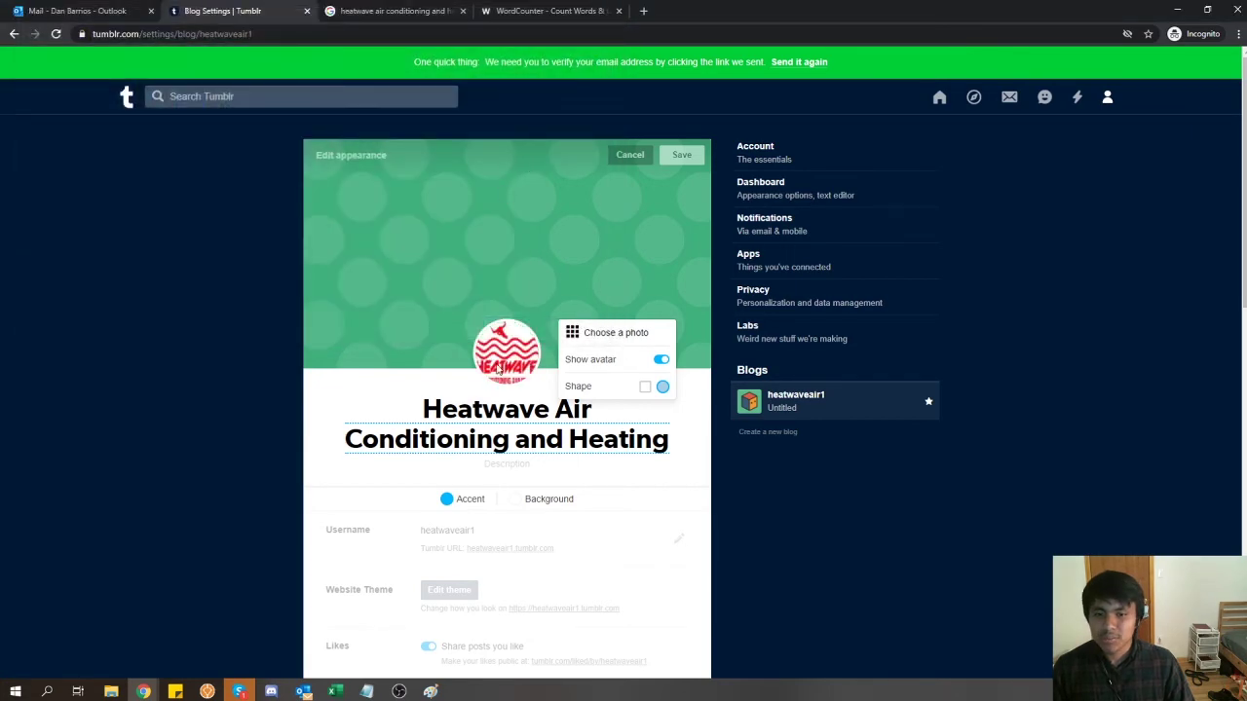
{"action": "left_click", "coordinate": [839, 548]}
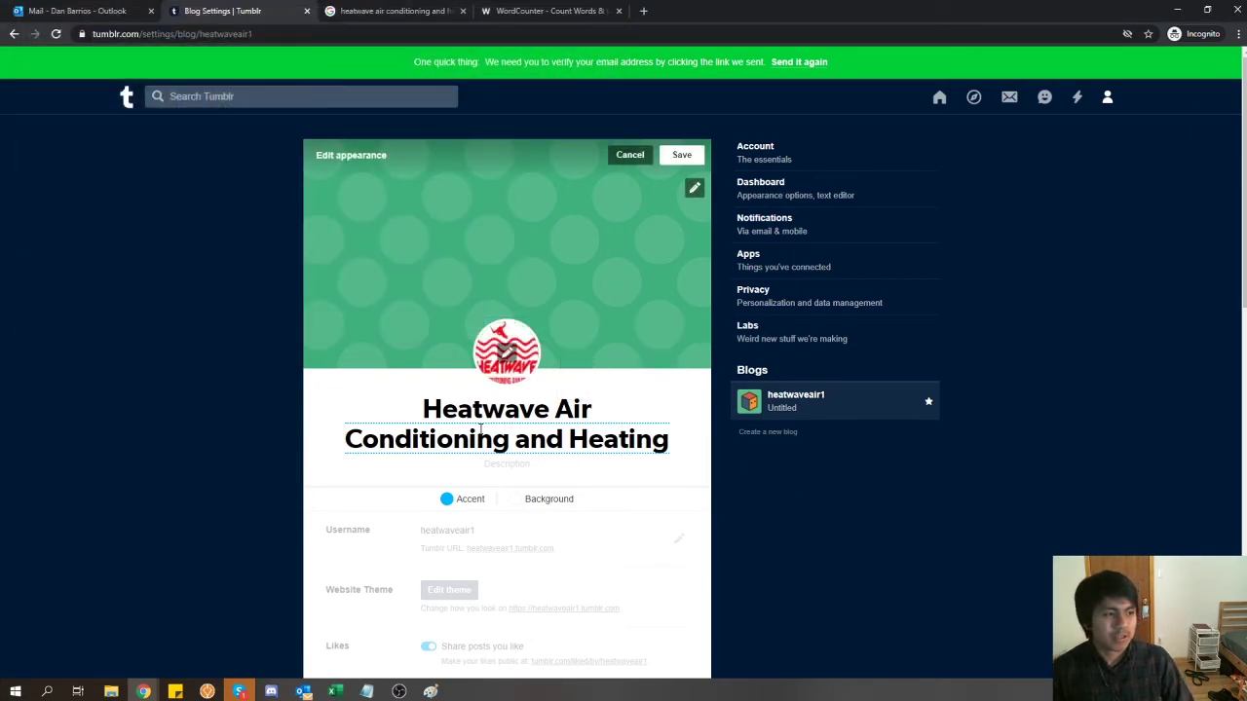
- Paste the HVAC Contractor in Tucson business description under the blog title
{"action": "scroll", "coordinate": [481, 429], "scroll_direction": "down", "scroll_amount": 2}
{"action": "scroll", "coordinate": [481, 431], "scroll_direction": "up", "scroll_amount": 2}
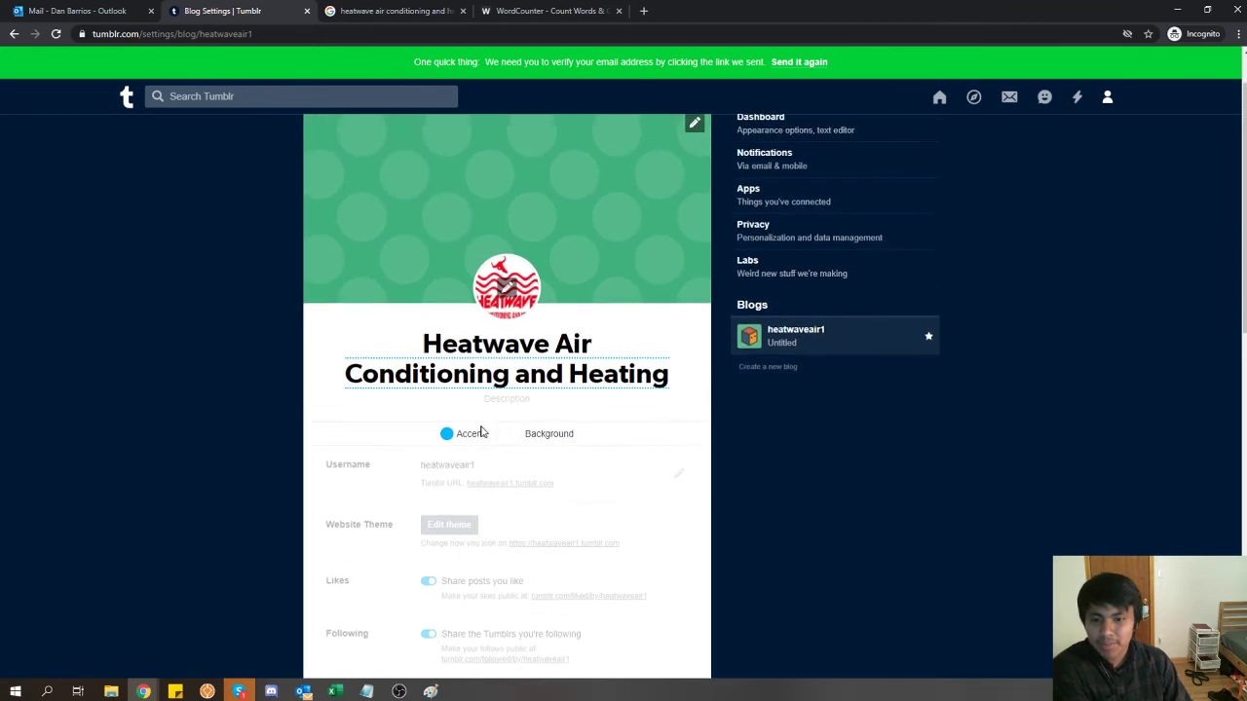
{"action": "scroll", "coordinate": [480, 431], "scroll_direction": "down", "scroll_amount": 1}
{"action": "scroll", "coordinate": [483, 430], "scroll_direction": "up", "scroll_amount": 1}
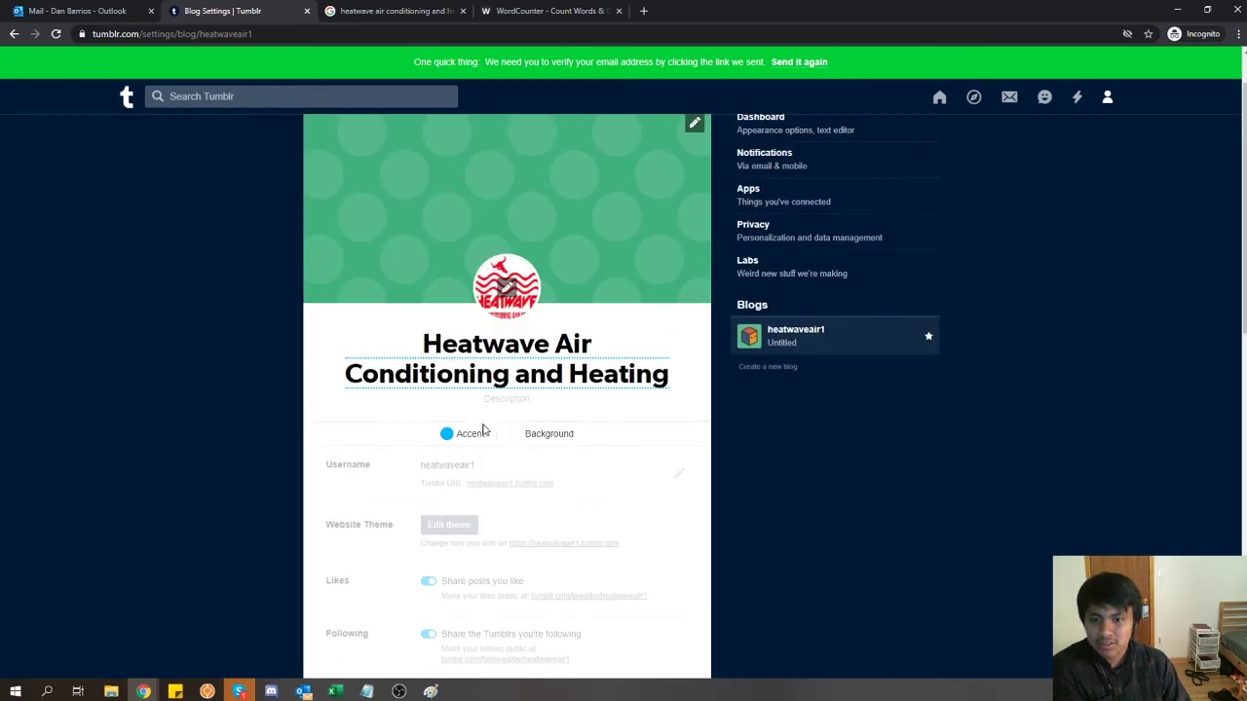
{"action": "left_click", "coordinate": [508, 399]}
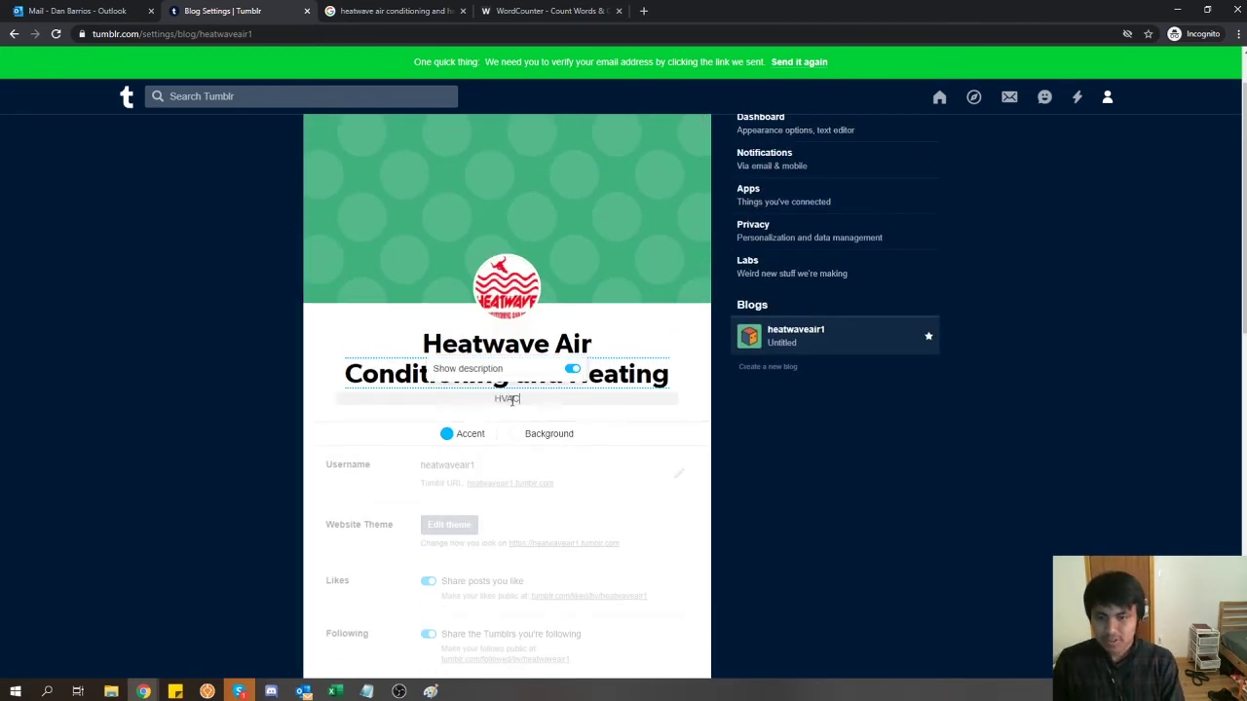
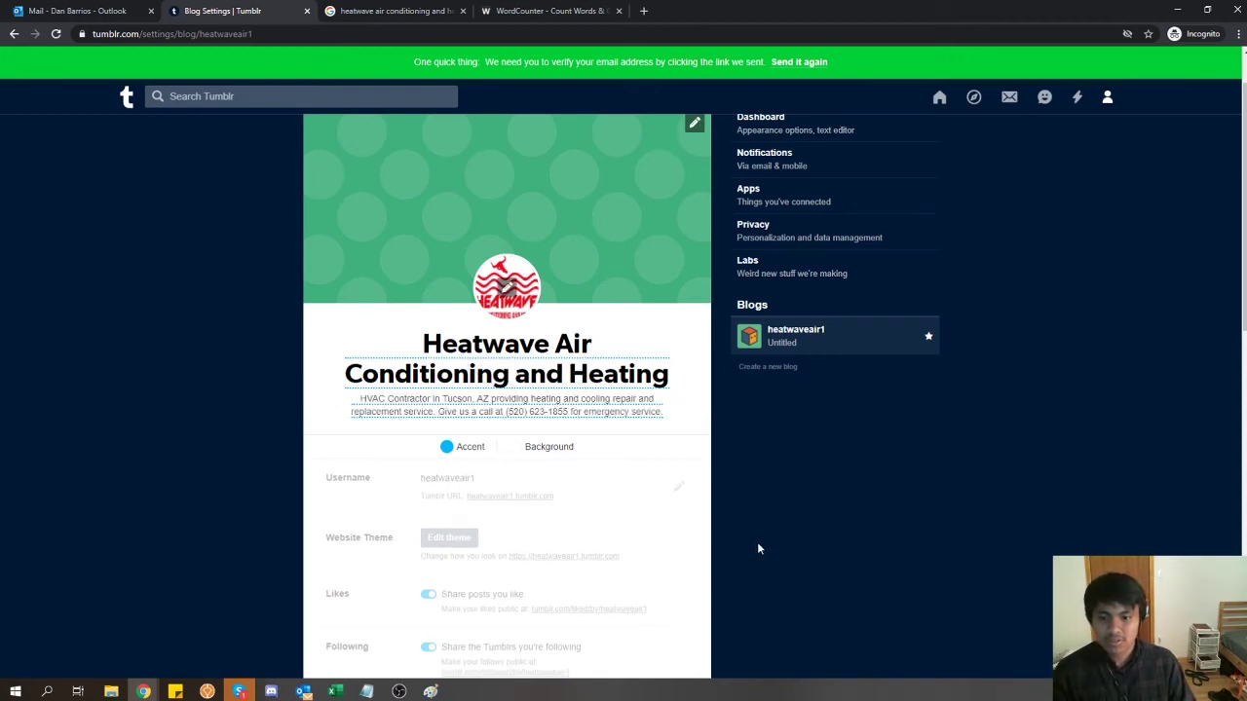
{"action": "scroll", "coordinate": [361, 524], "scroll_direction": "down", "scroll_amount": 10}
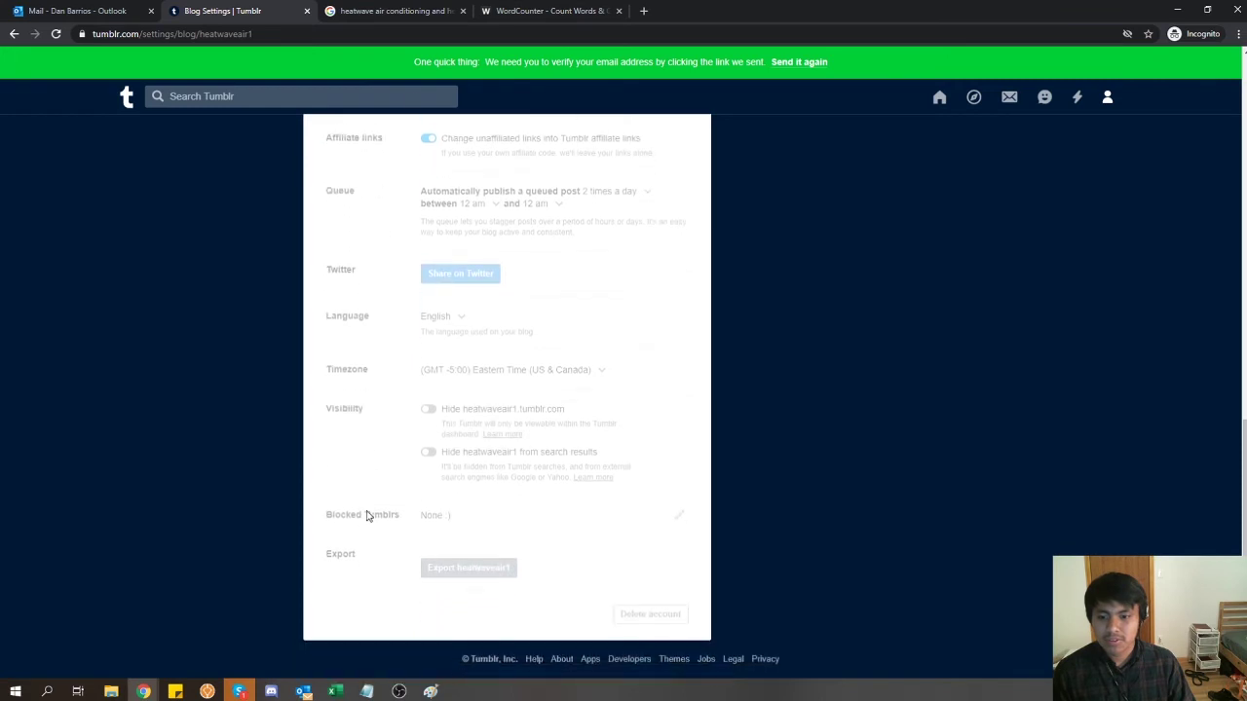
- Confirm the account's email with 'This is me!' in Tumblr's Outlook verification message
{"action": "left_click", "coordinate": [75, 10]}
{"action": "left_click", "coordinate": [254, 185]}
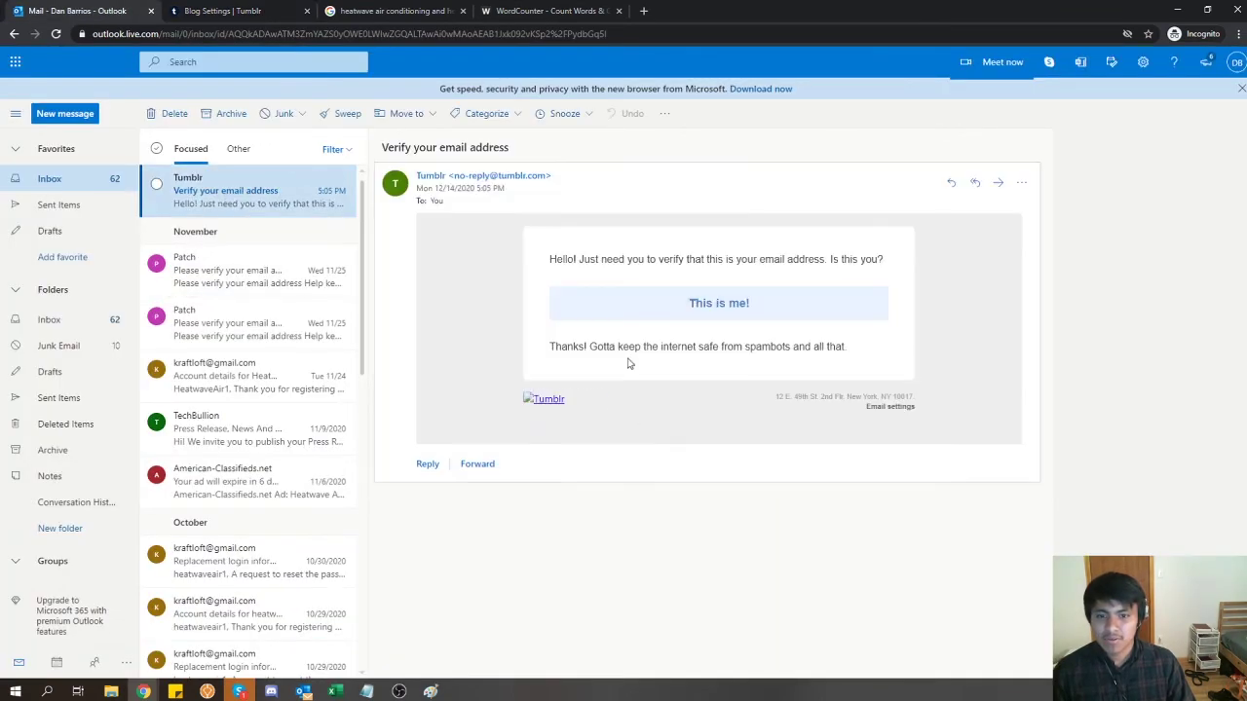
{"action": "left_click", "coordinate": [658, 307]}
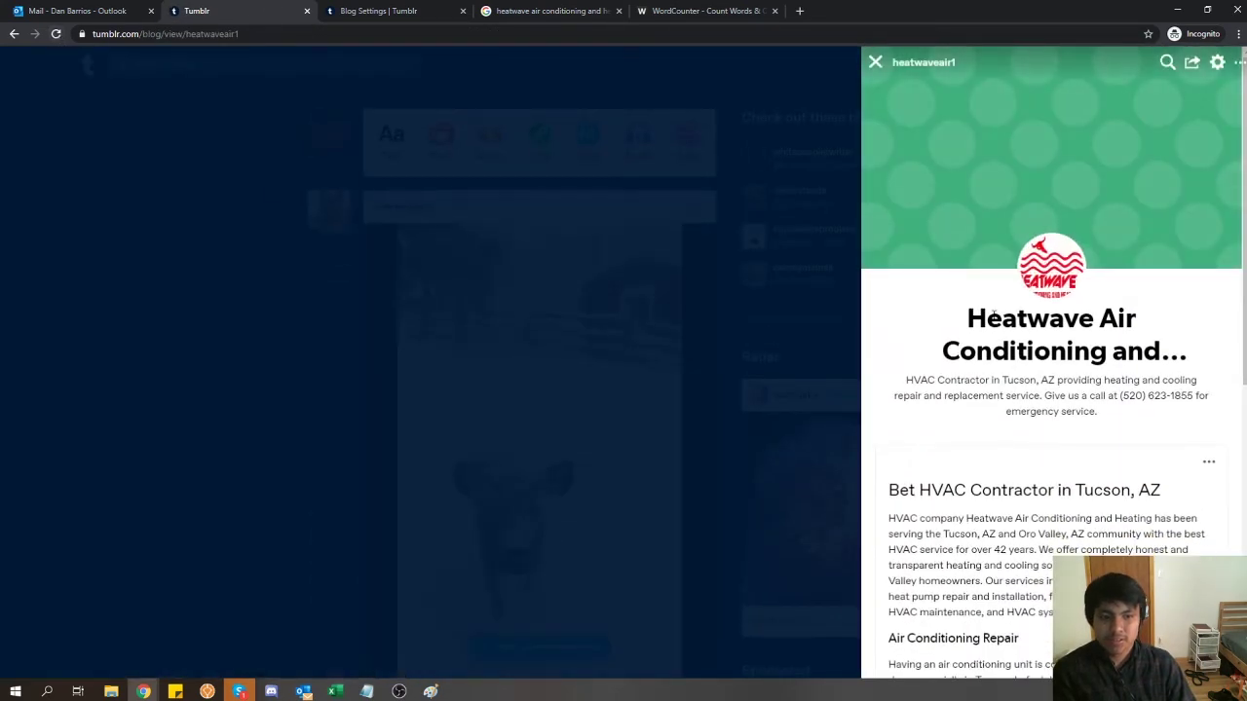
- Open the live Heatwave blog and its HVAC Contractor post page, selecting the post URL
{"action": "left_click", "coordinate": [1039, 275]}
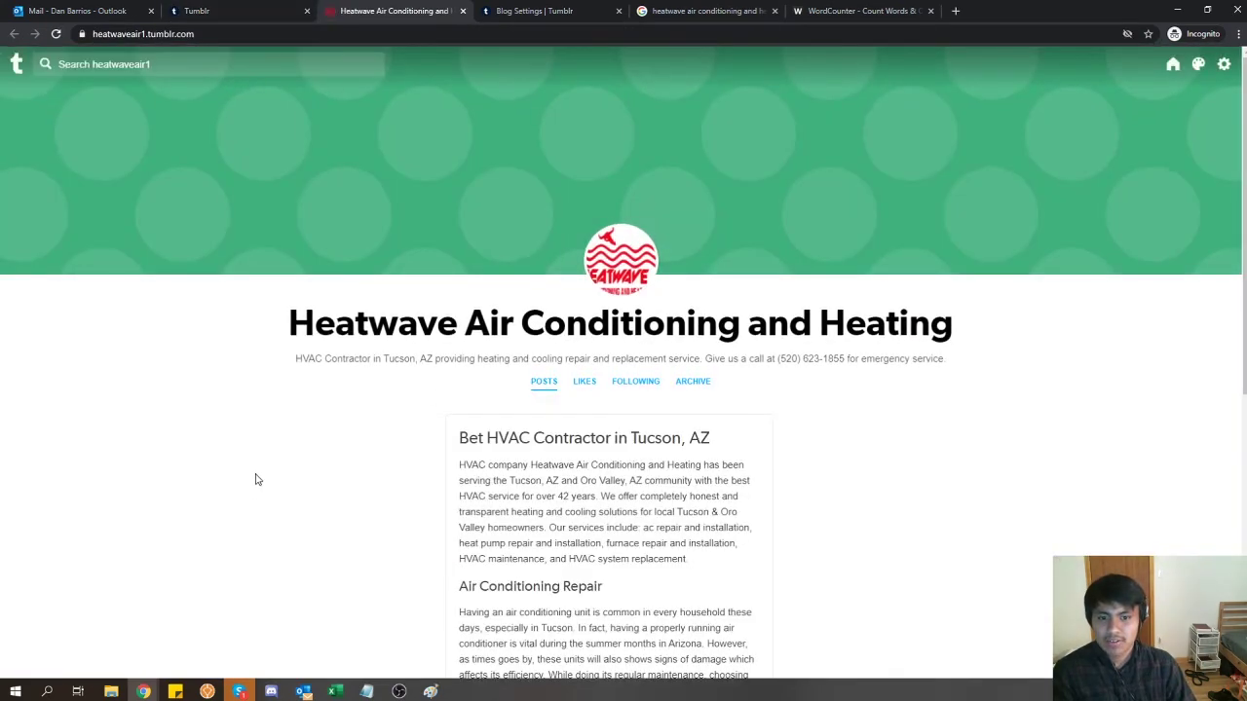
{"action": "scroll", "coordinate": [261, 480], "scroll_direction": "down", "scroll_amount": 3}
{"action": "scroll", "coordinate": [261, 479], "scroll_direction": "down", "scroll_amount": 2}
{"action": "scroll", "coordinate": [443, 484], "scroll_direction": "up", "scroll_amount": 5}
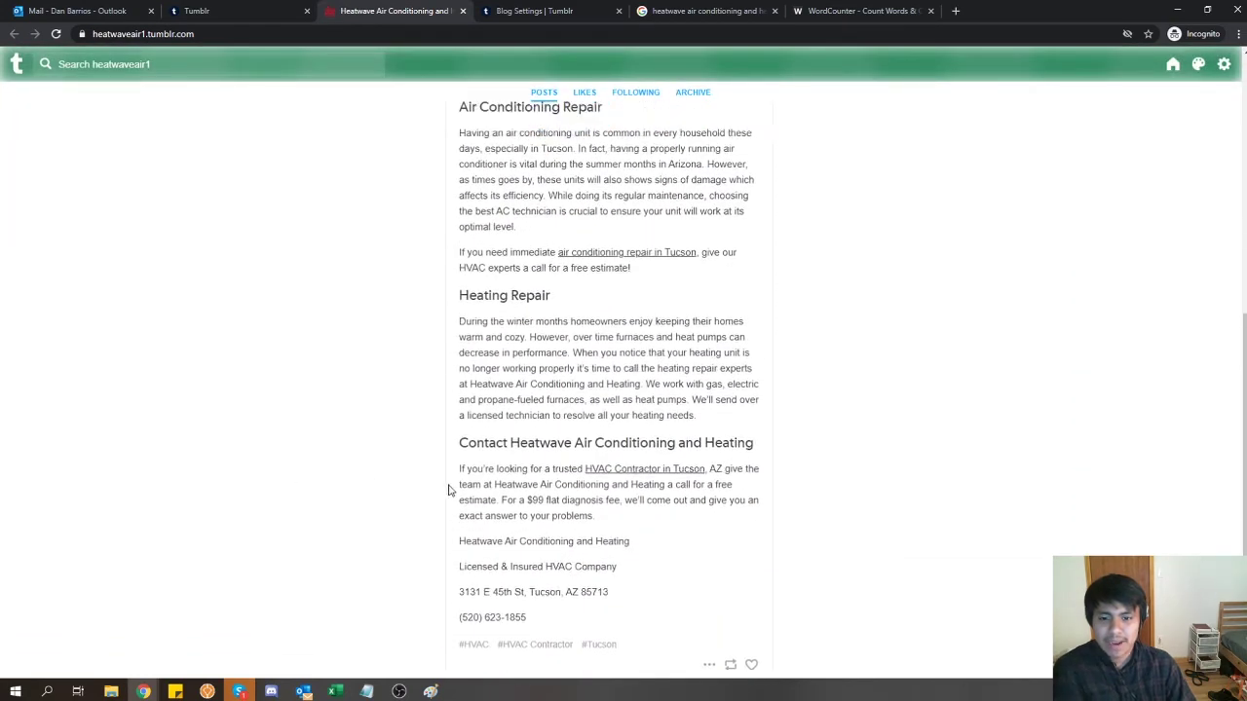
{"action": "left_click", "coordinate": [551, 390]}
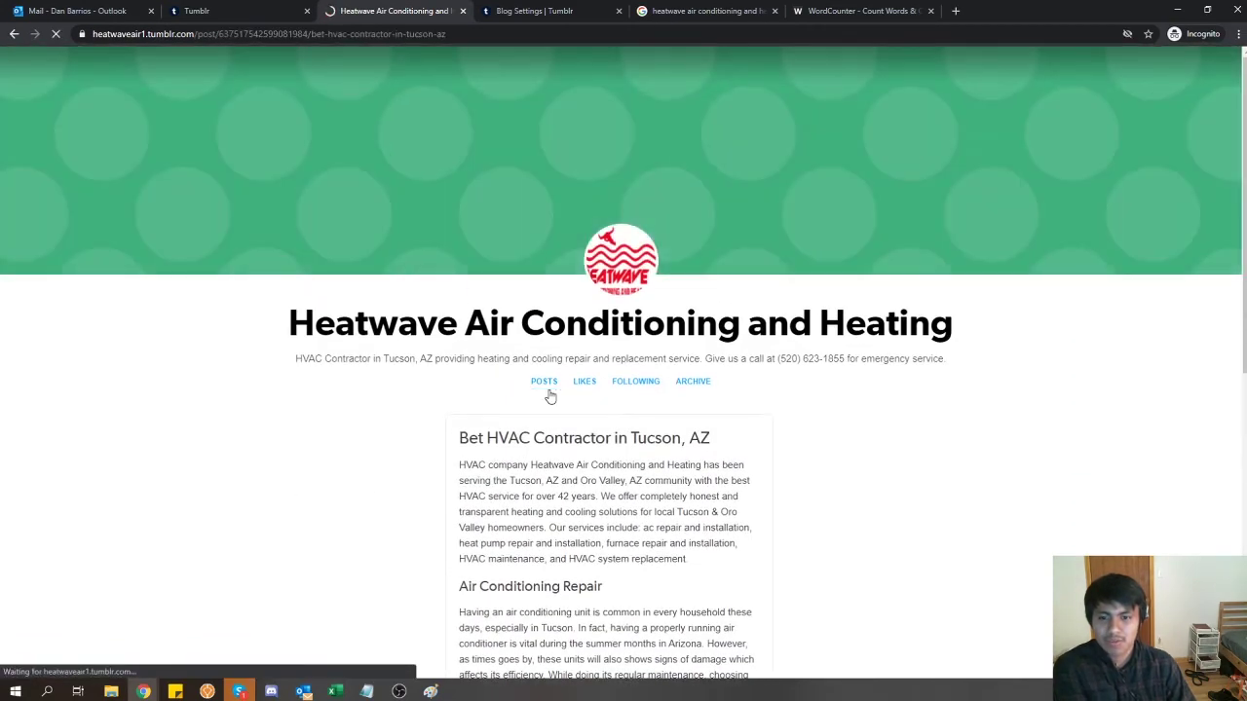
{"action": "left_click", "coordinate": [282, 34]}
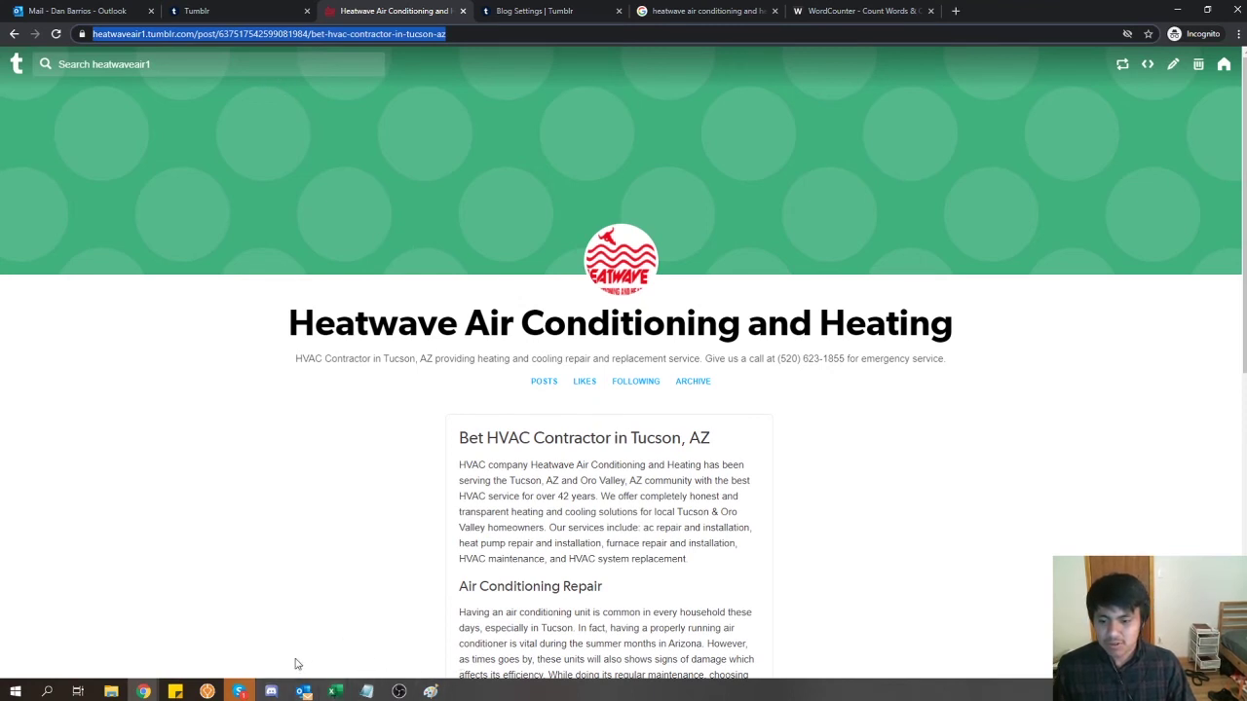
- Open the hindibookmark link from the backlink notes in a new browser tab
{"action": "left_click", "coordinate": [366, 692]}
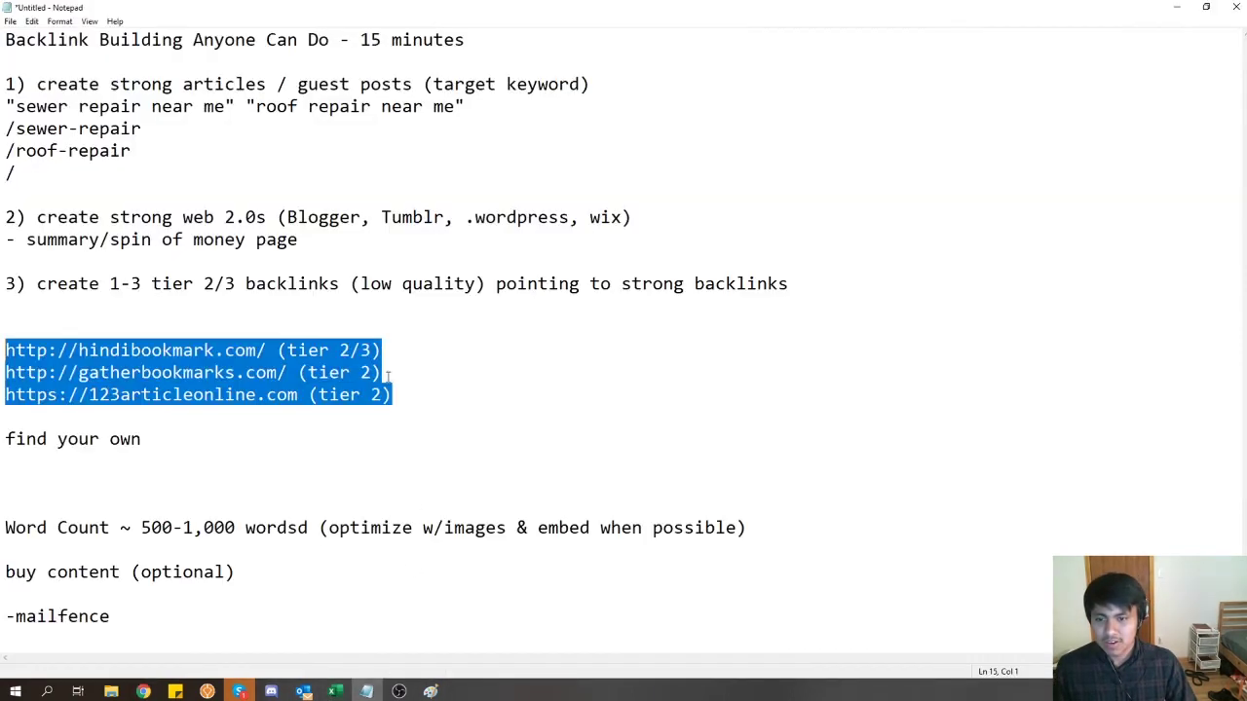
{"action": "left_click", "coordinate": [361, 350]}
{"action": "left_click_drag", "start_coordinate": [384, 351], "coordinate": [6, 348]}
{"action": "key", "text": "ctrl+c"}
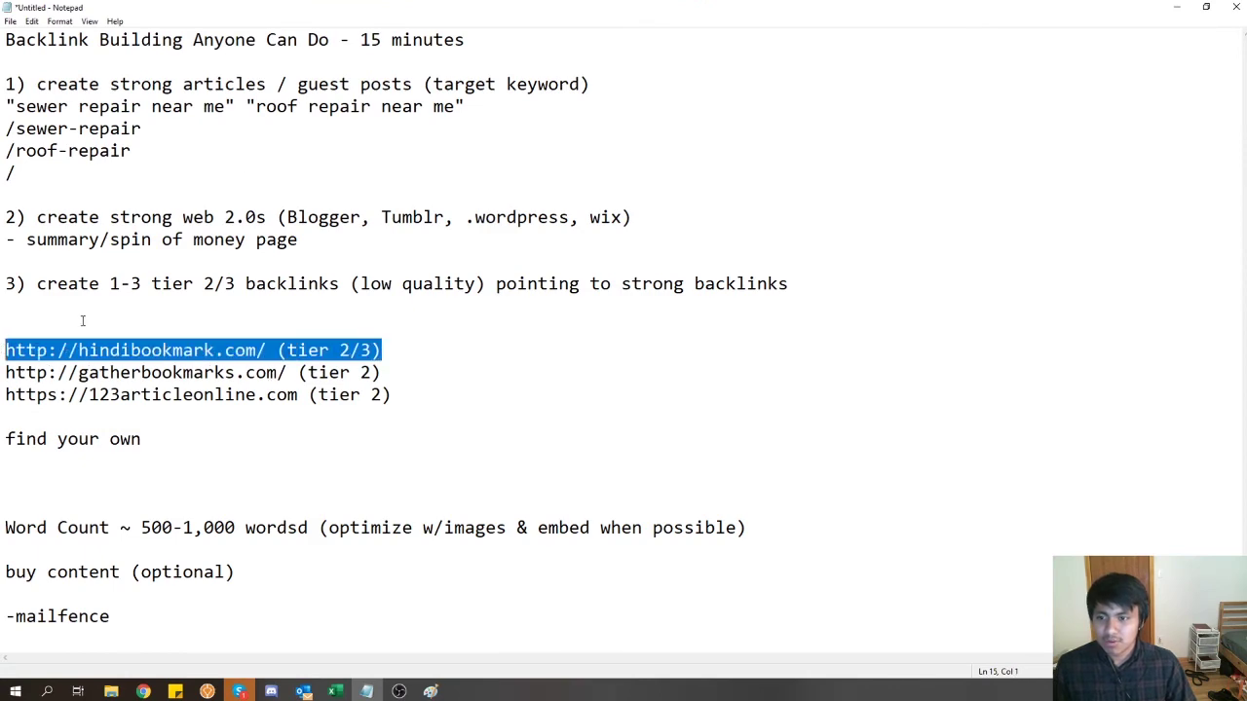
{"action": "left_click_drag", "start_coordinate": [385, 8], "coordinate": [712, 323]}
{"action": "left_click", "coordinate": [475, 207]}
{"action": "key", "text": "ctrl+t"}
{"action": "key", "text": "ctrl+v"}
{"action": "key", "text": "Return"}
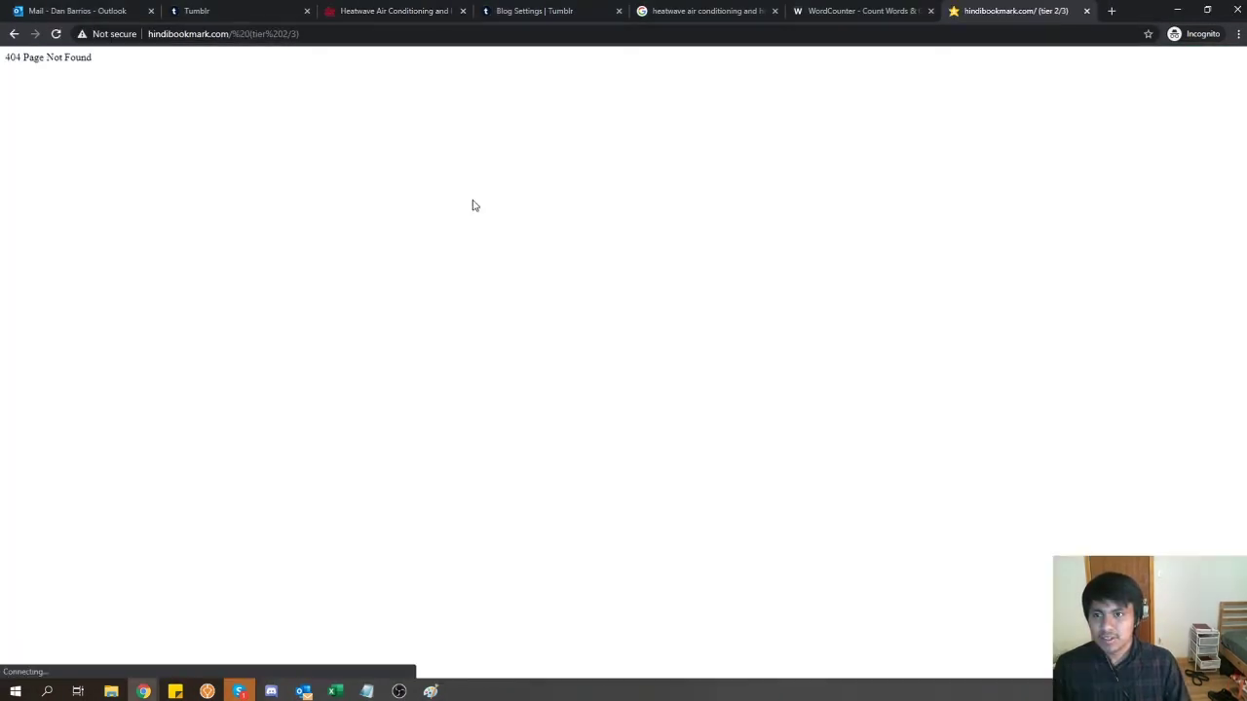
{"action": "left_click", "coordinate": [376, 8]}
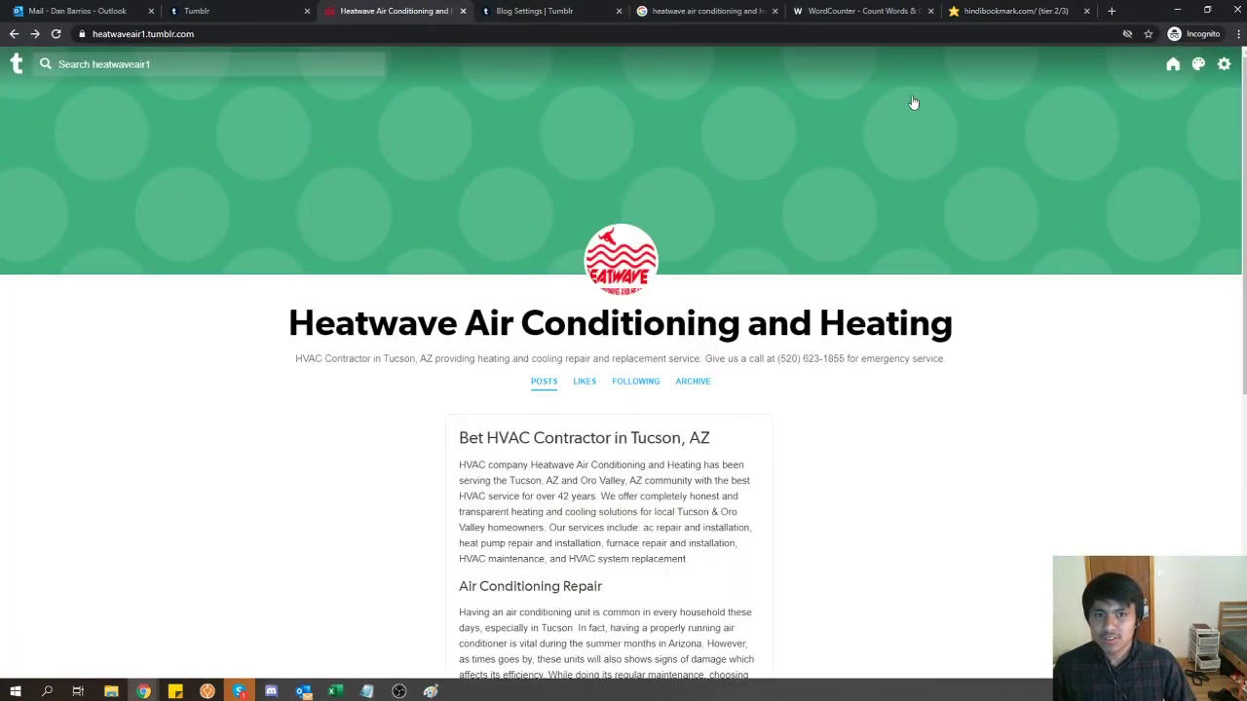
{"action": "left_click", "coordinate": [1013, 10]}
- Trim the address to hindibookmark.com, load its home page, and place the tab beside Heatwave's
{"action": "left_click_drag", "start_coordinate": [230, 33], "coordinate": [479, 31]}
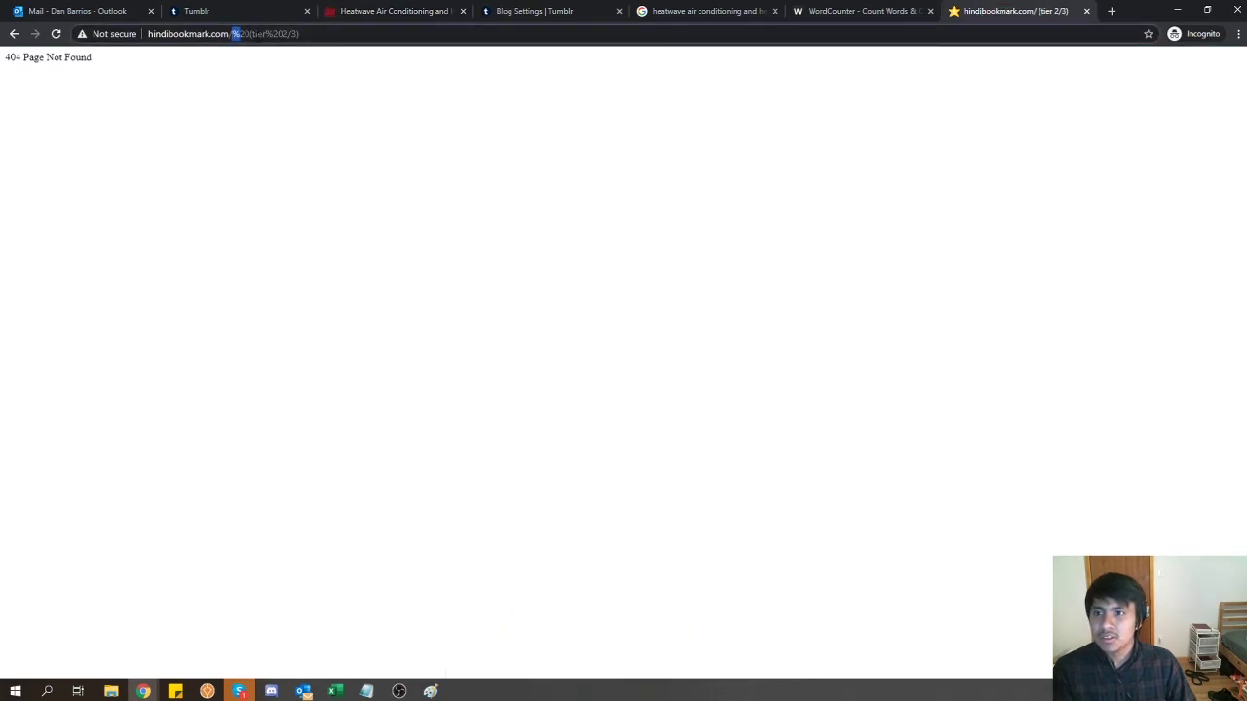
{"action": "key", "text": "BackSpace"}
{"action": "key", "text": "Return"}
{"action": "left_click", "coordinate": [395, 10]}
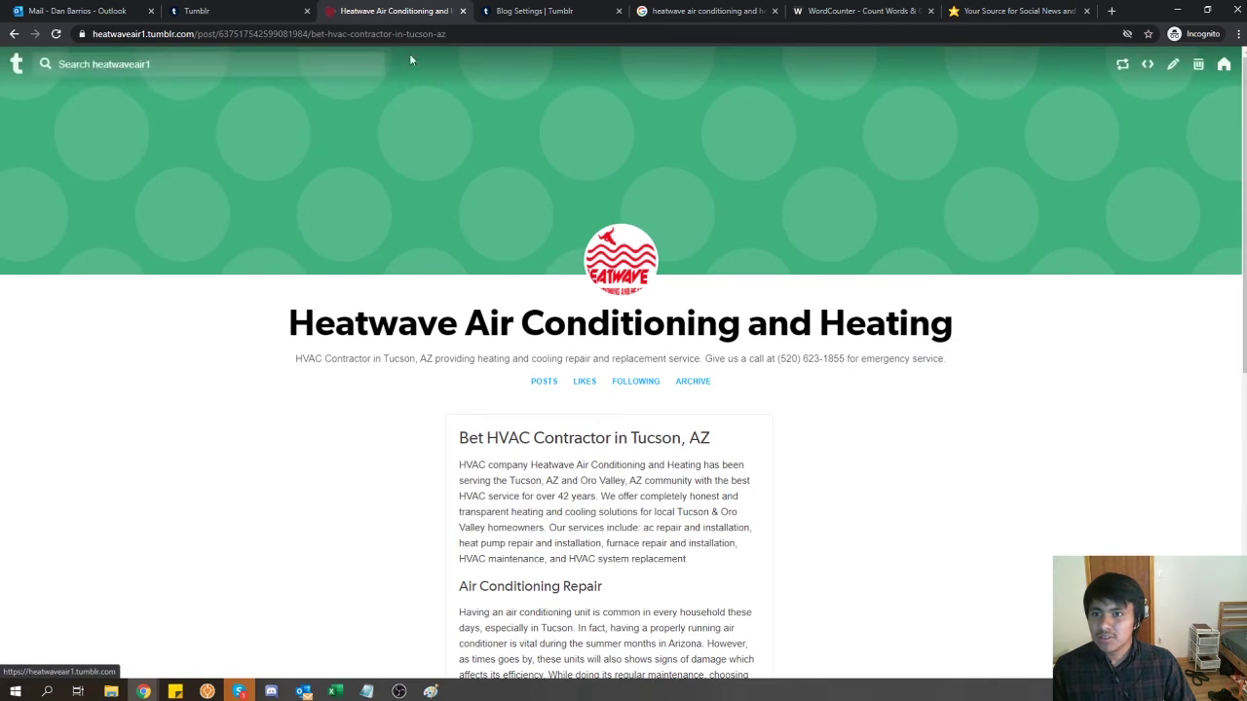
{"action": "left_click_drag", "start_coordinate": [1003, 11], "coordinate": [477, 5]}
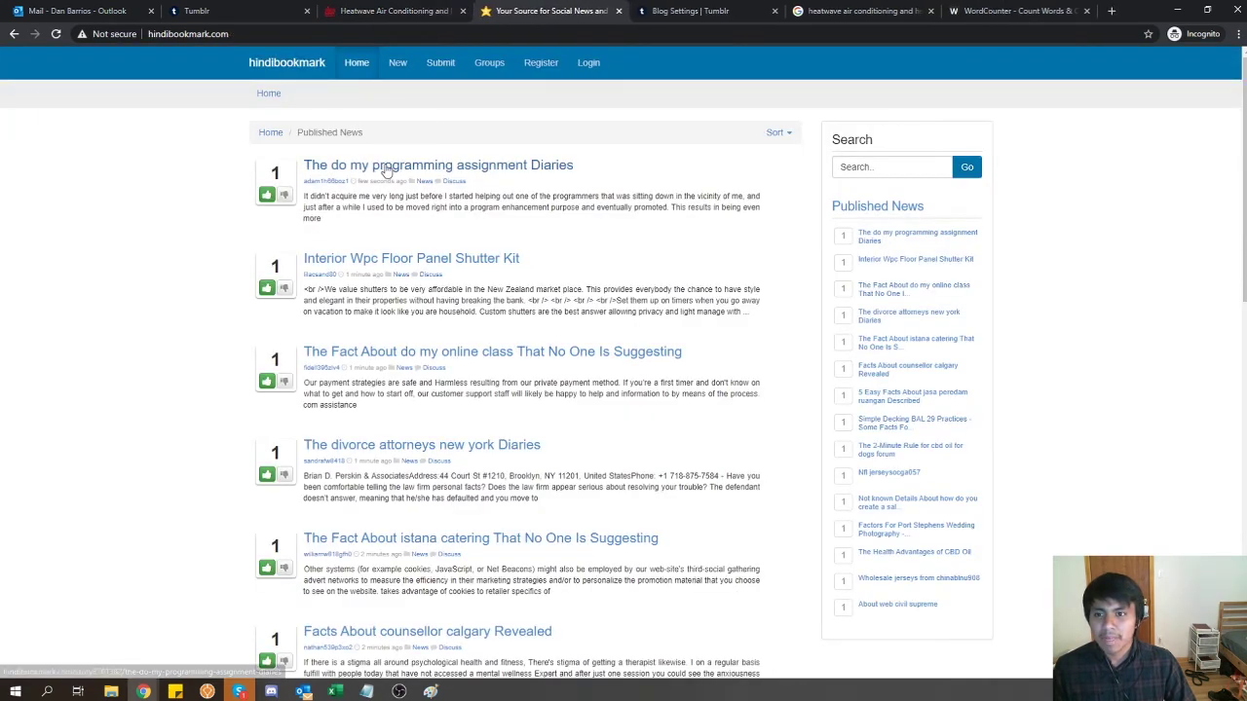
- Register a hindibookmark account using the saved sign-up details and the CAPTCHA answer
{"action": "left_click", "coordinate": [541, 63]}
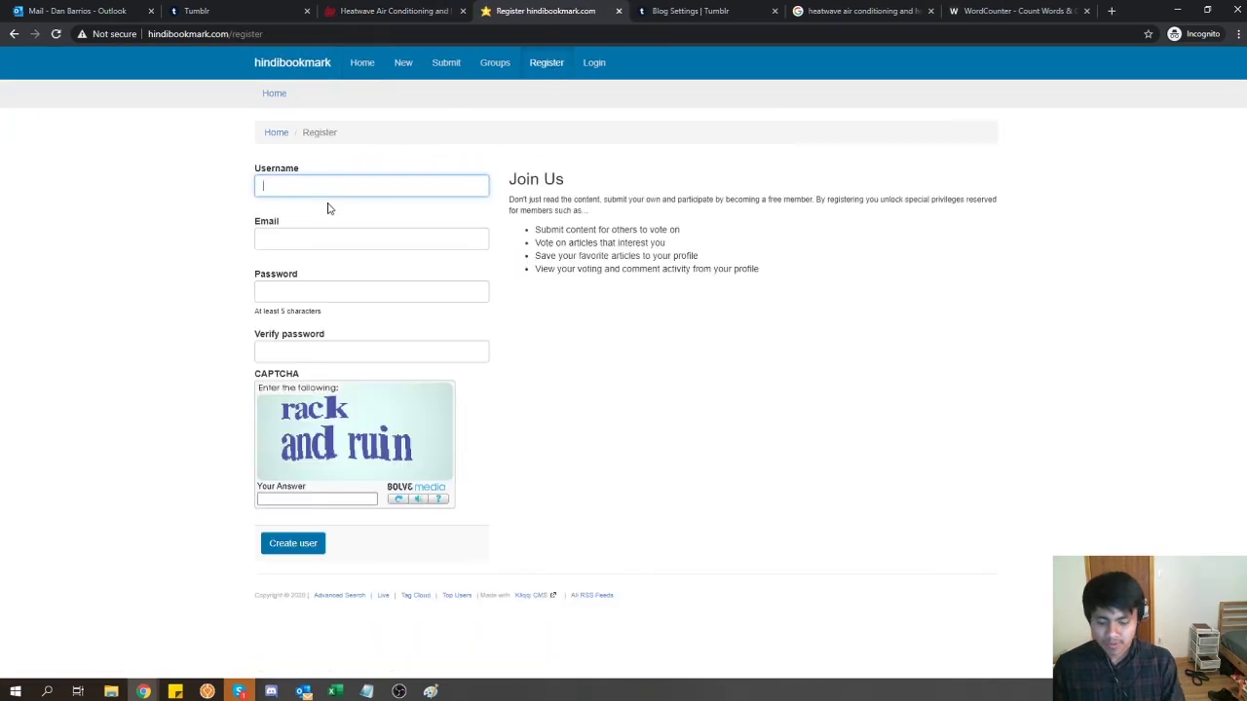
{"action": "left_click", "coordinate": [328, 208]}
{"action": "left_click", "coordinate": [284, 499]}
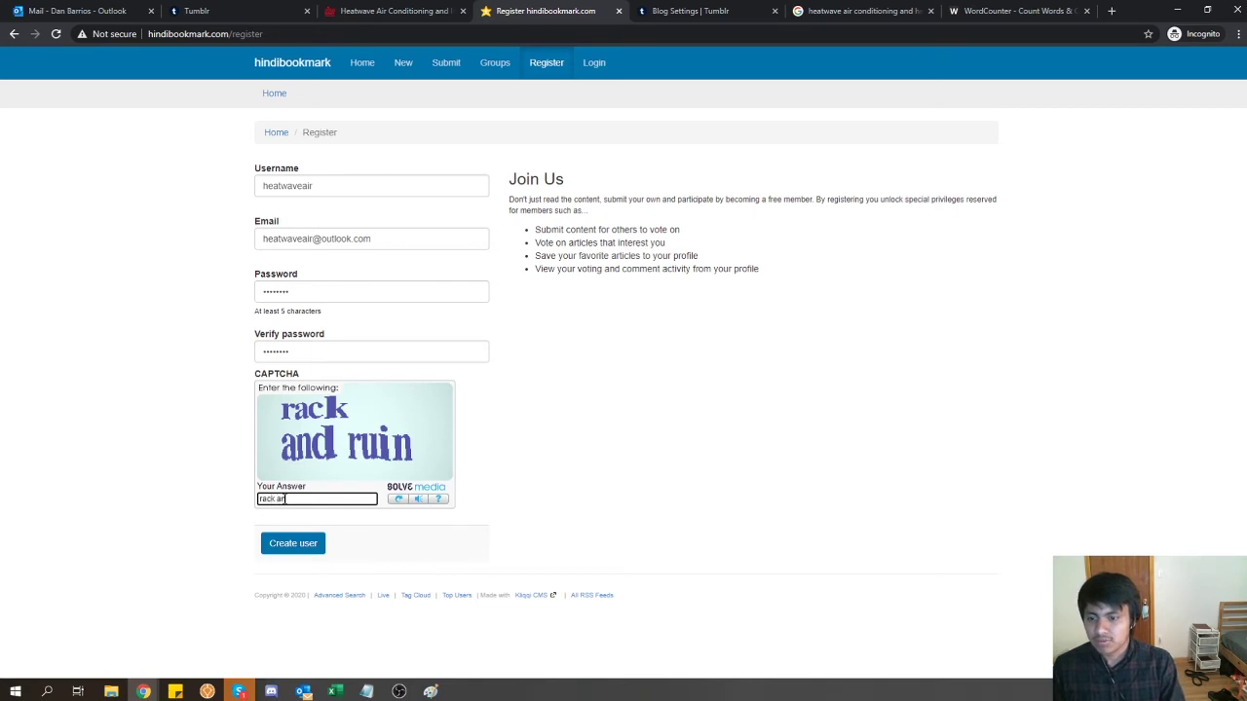
{"action": "type", "text": "rack and ruin"}
{"action": "key", "text": "Return"}
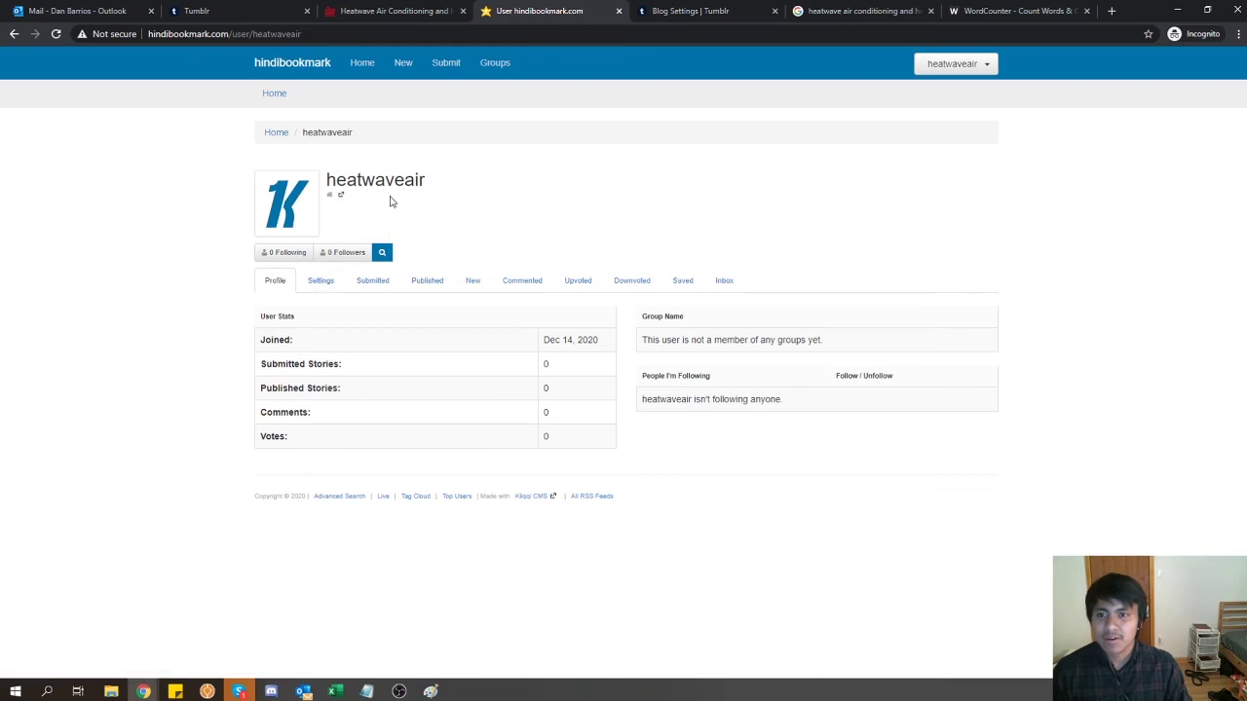
{"action": "left_click", "coordinate": [468, 75]}
- Enter the Tumblr post URL as the hindibookmark story's news URL
{"action": "left_click", "coordinate": [390, 10]}
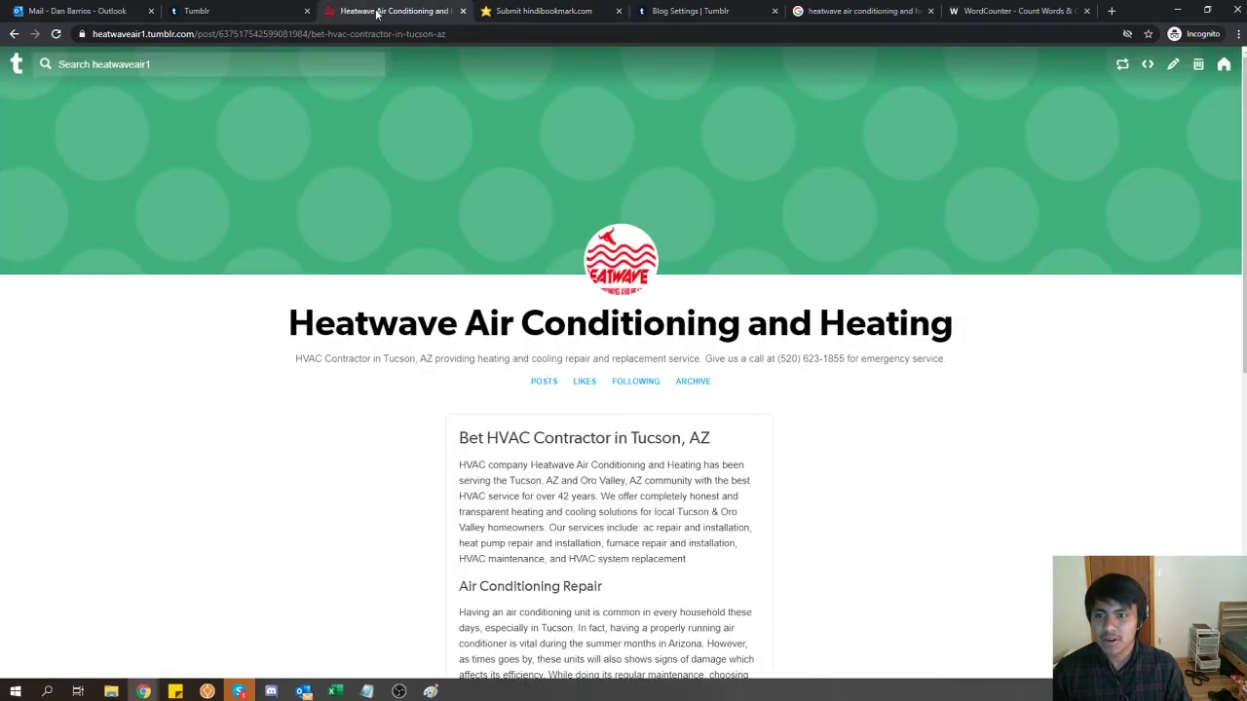
{"action": "left_click", "coordinate": [353, 34]}
{"action": "left_click", "coordinate": [529, 10]}
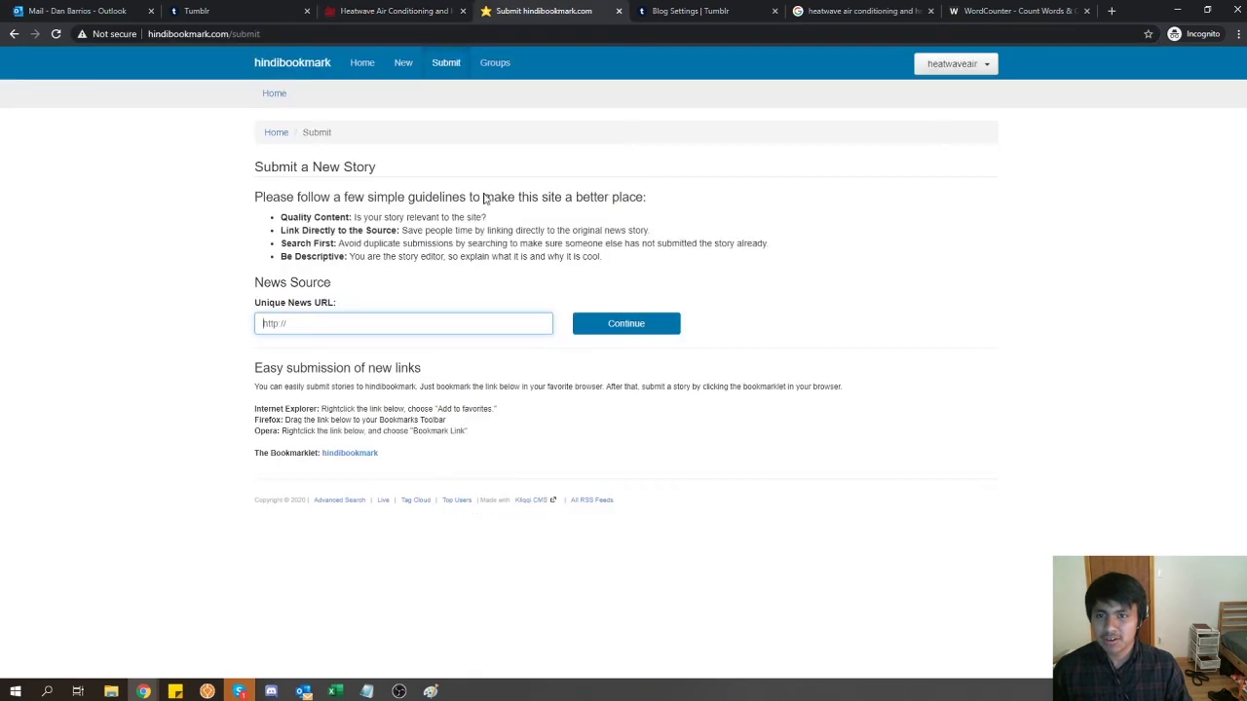
{"action": "key", "text": "ctrl+v"}
{"action": "key", "text": "Return"}
- Title the story 'Find the Best HVAC Contractors in Tucson', tag it HVAC, and submit it
{"action": "left_click", "coordinate": [312, 215]}
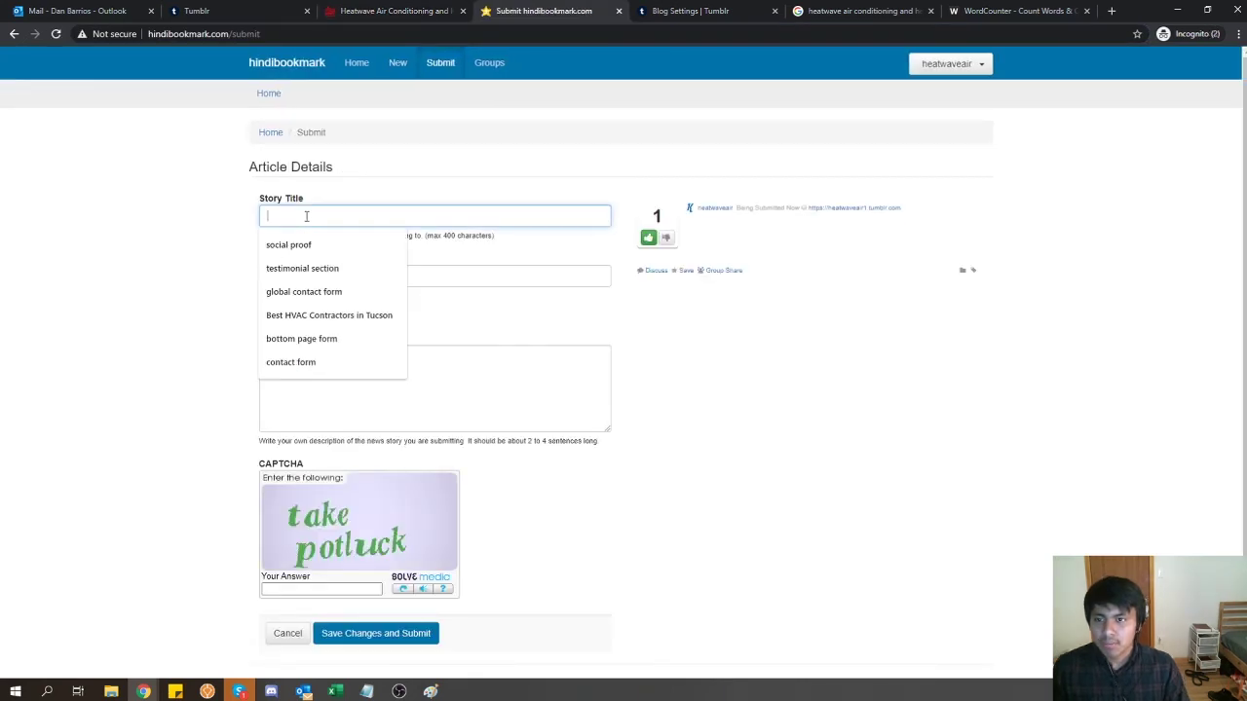
{"action": "type", "text": "HVAC "}
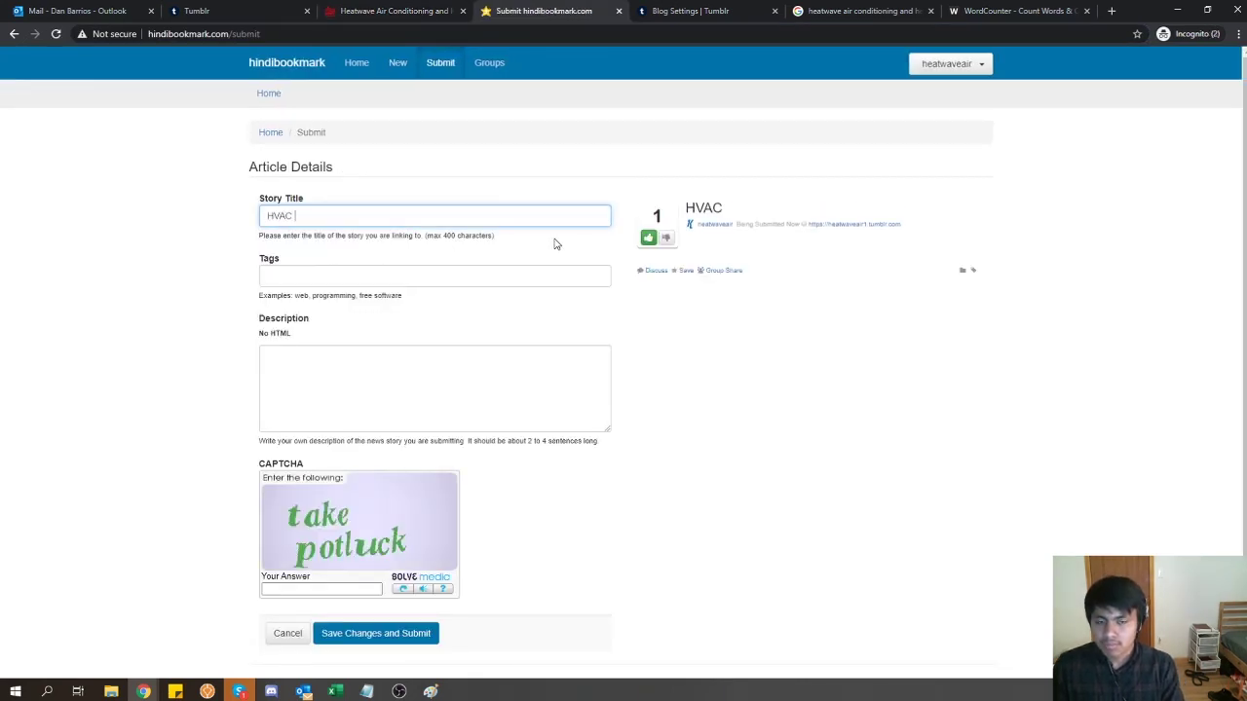
{"action": "type", "text": "Con"}
{"action": "key", "text": "ctrl+a"}
{"action": "type", "text": "Find the"}
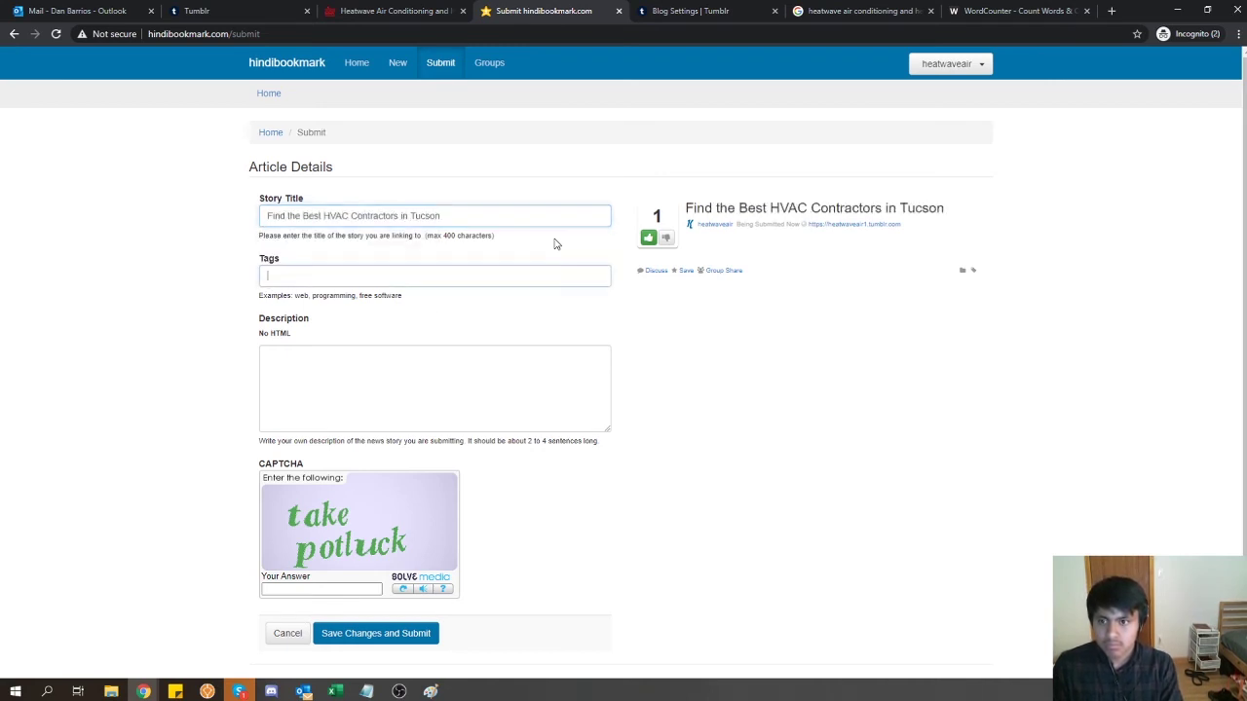
{"action": "key", "text": "Tab"}
{"action": "key", "text": "Tab"}
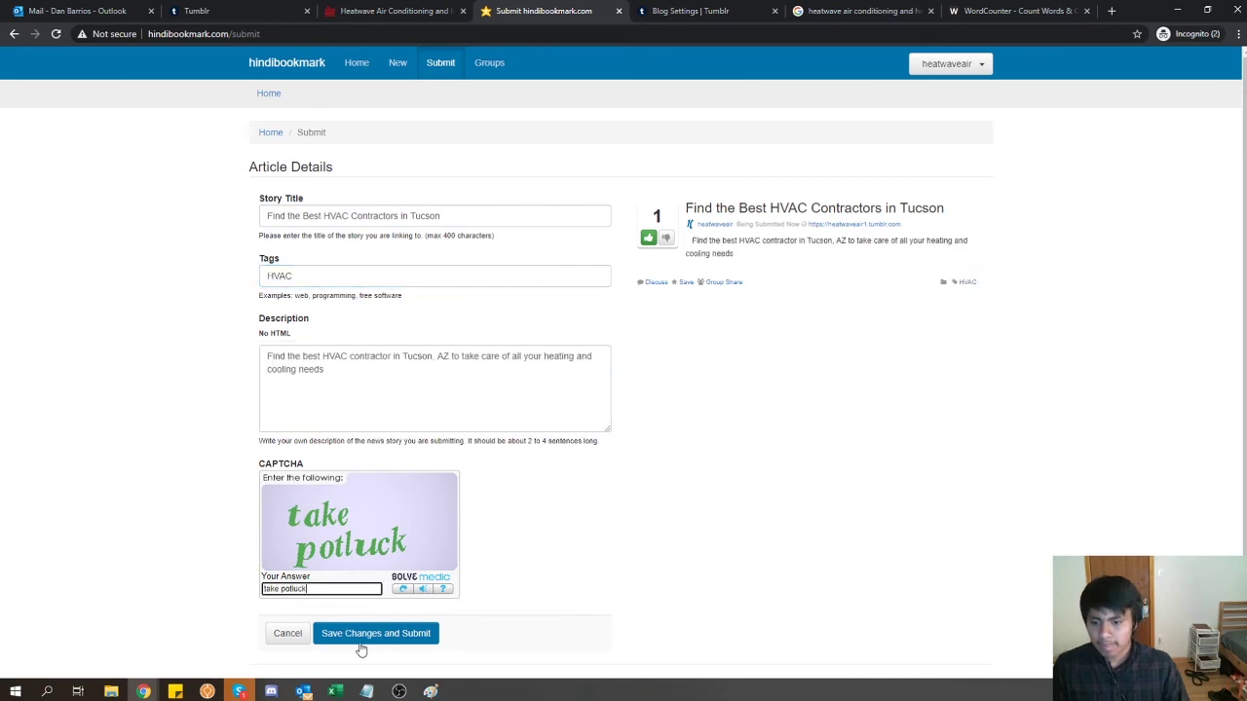
{"action": "left_click", "coordinate": [360, 643]}
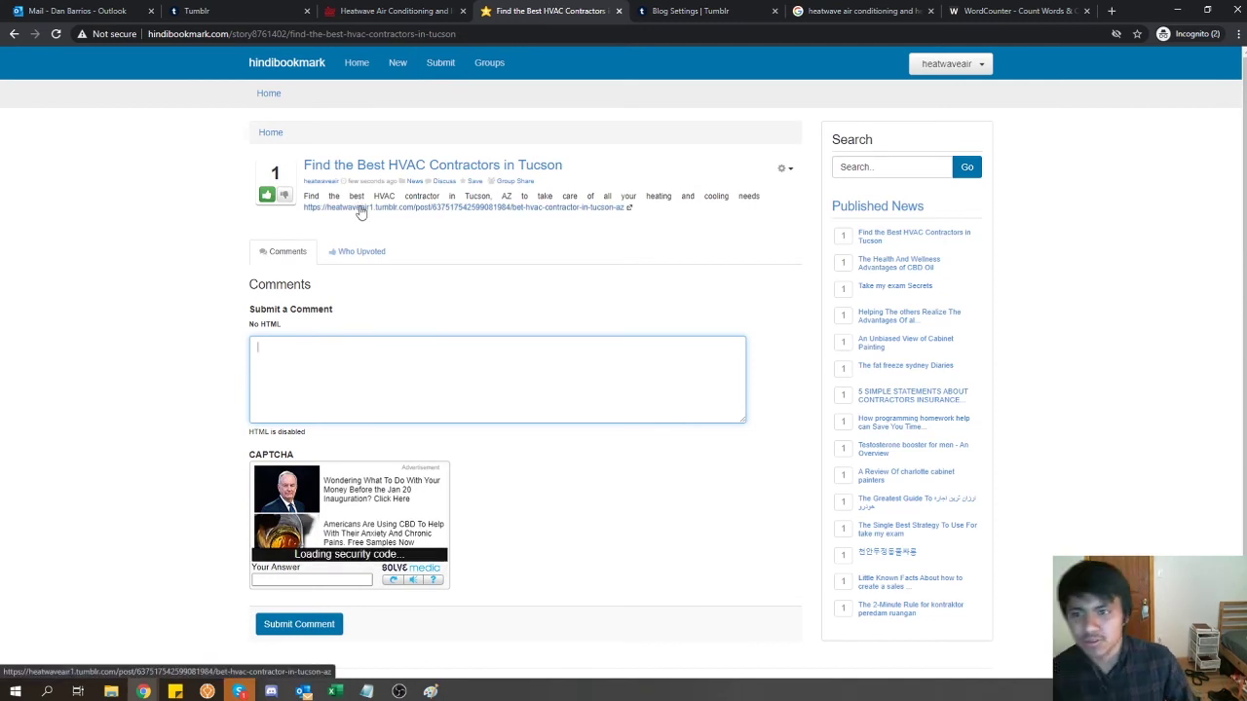
- Follow the Tumblr post's 'HVAC Contractor in Tucson' link to heatwaveair.com, then return to Notepad
{"action": "left_click", "coordinate": [356, 208]}
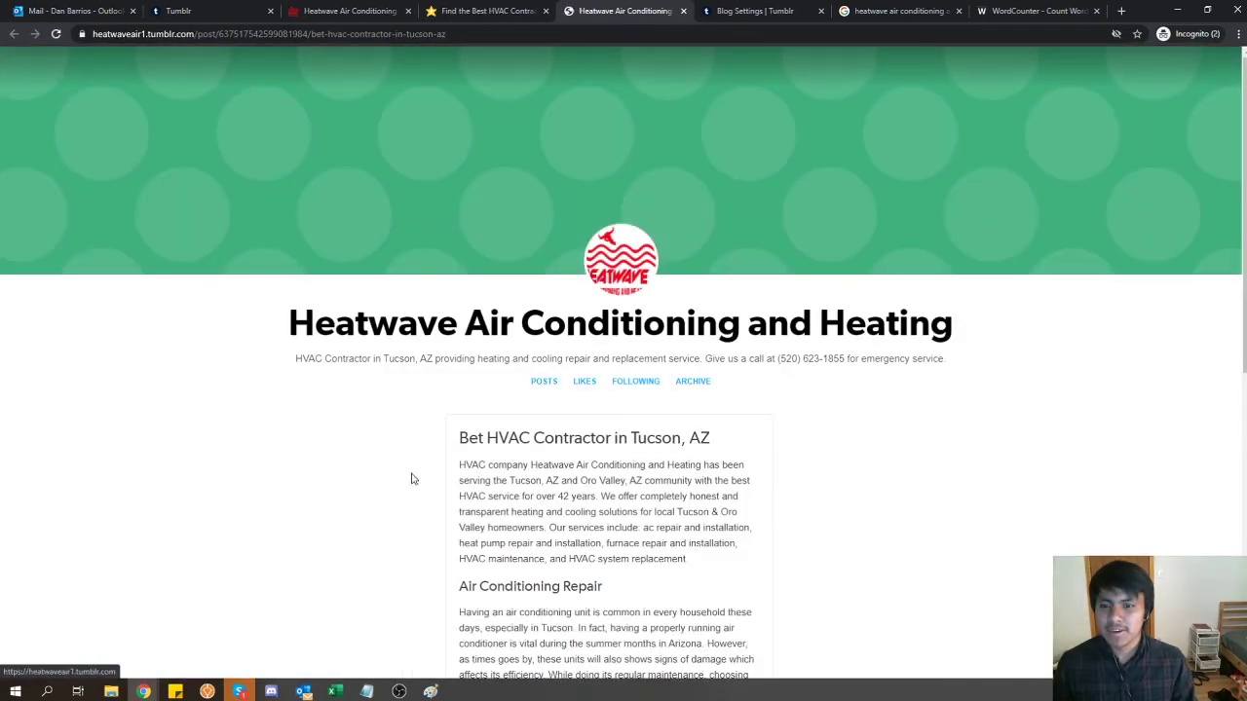
{"action": "scroll", "coordinate": [419, 482], "scroll_direction": "down", "scroll_amount": 1}
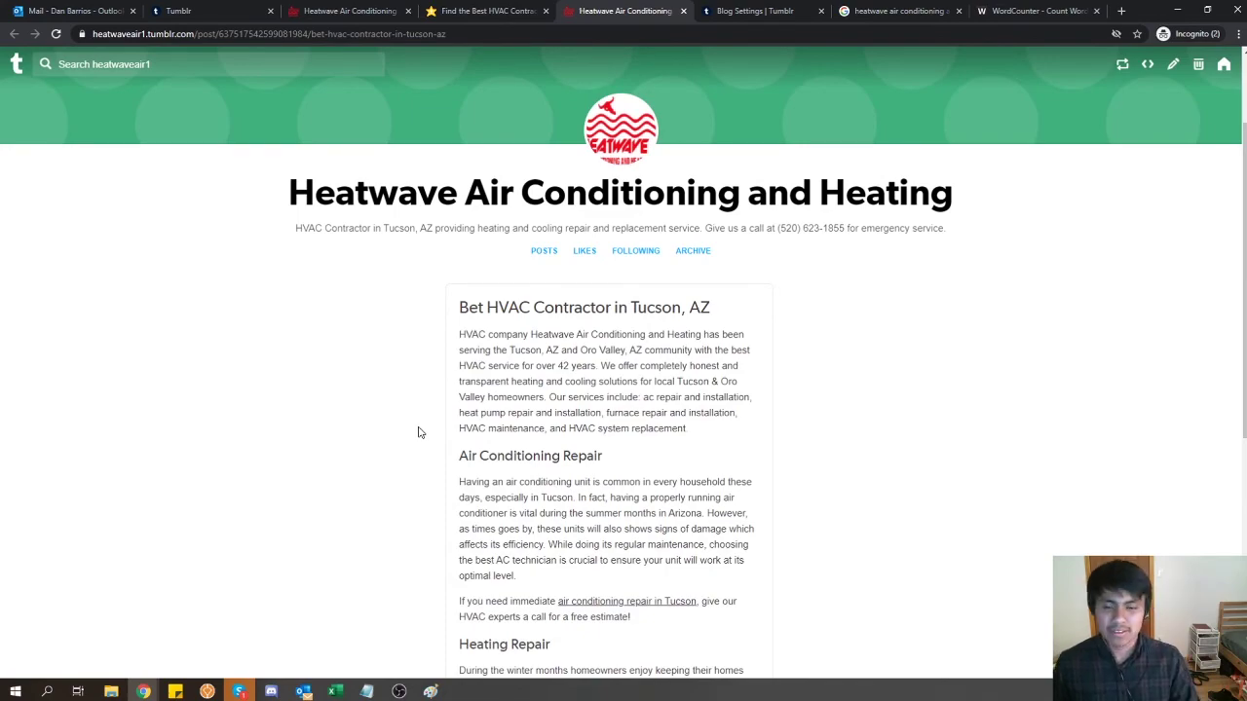
{"action": "scroll", "coordinate": [419, 433], "scroll_direction": "down", "scroll_amount": 5}
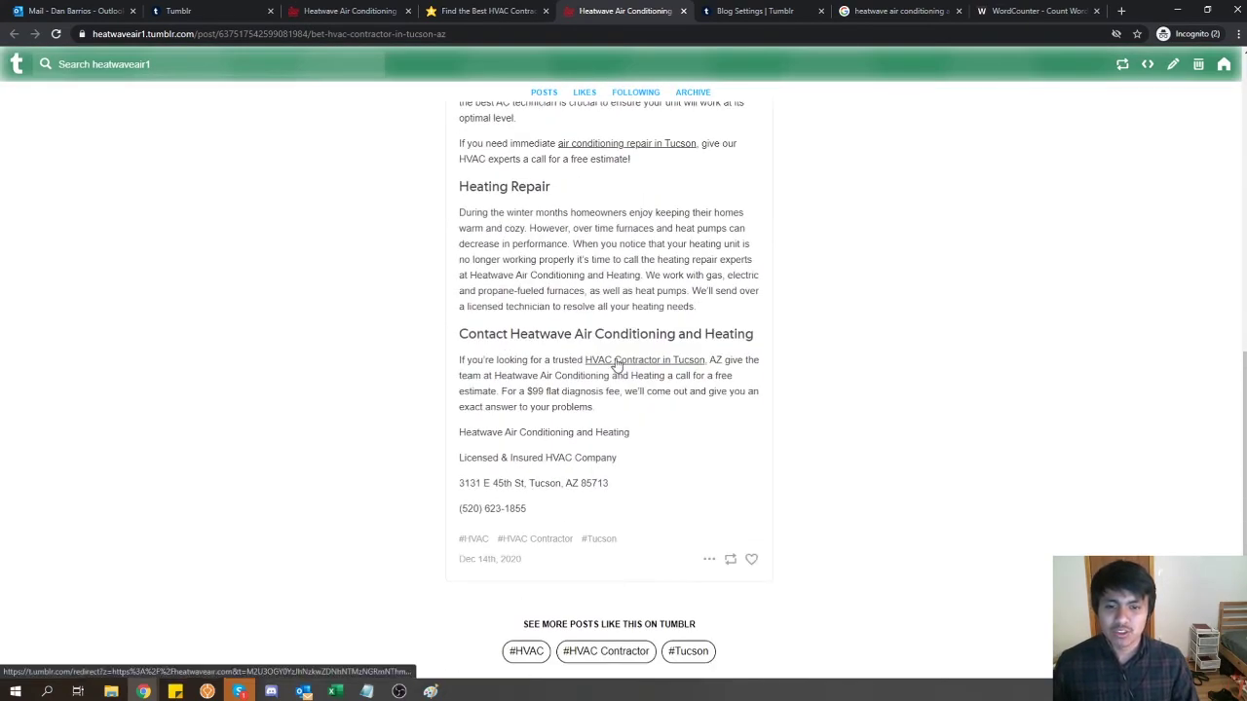
{"action": "left_click", "coordinate": [614, 360]}
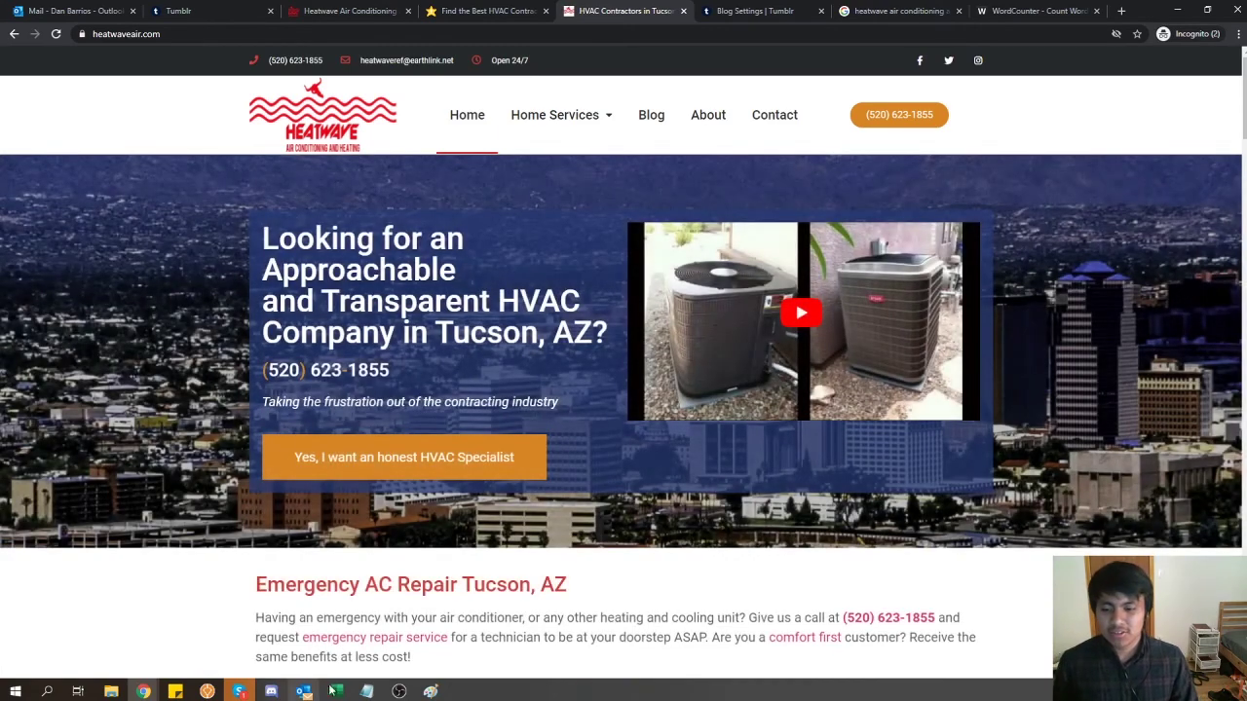
{"action": "left_click", "coordinate": [398, 691]}
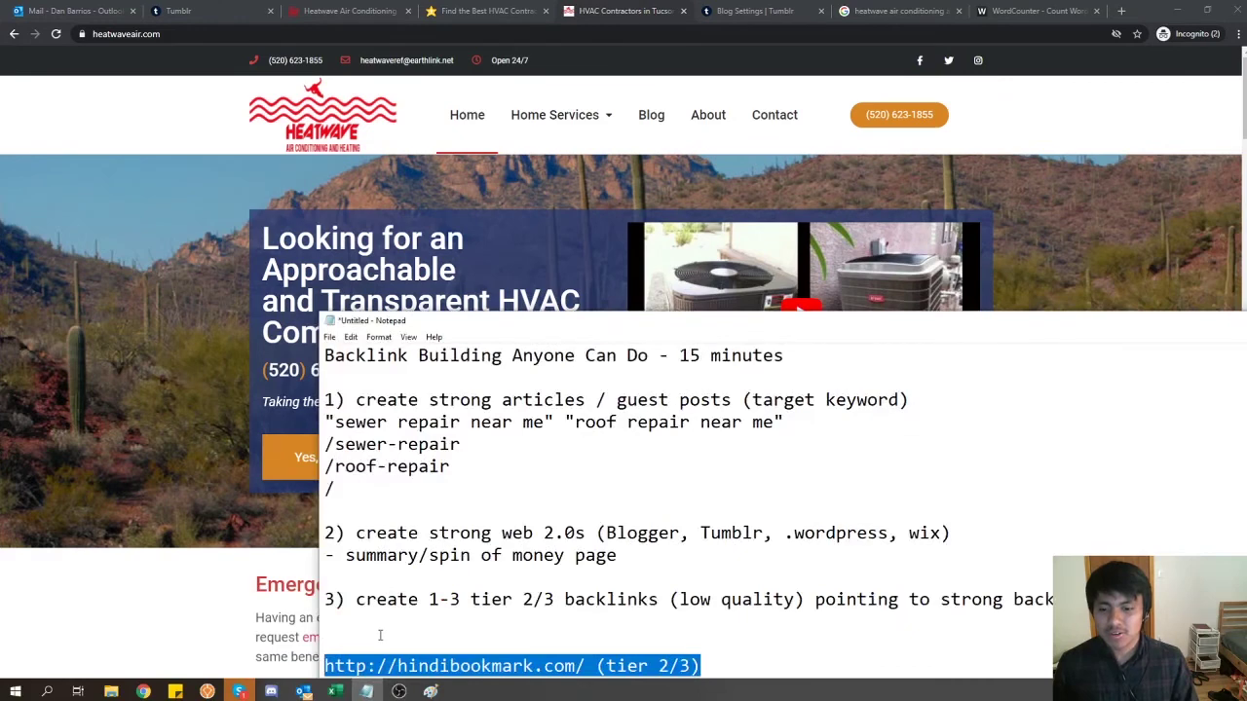
- Copy the gatherbookmarks address from the notes and load the site's home page
{"action": "left_click_drag", "start_coordinate": [405, 324], "coordinate": [317, 116]}
{"action": "left_click_drag", "start_coordinate": [612, 480], "coordinate": [226, 481]}
{"action": "key", "text": "ctrl+c"}
{"action": "left_click", "coordinate": [128, 479]}
{"action": "key", "text": "ctrl+t"}
{"action": "key", "text": "ctrl+v"}
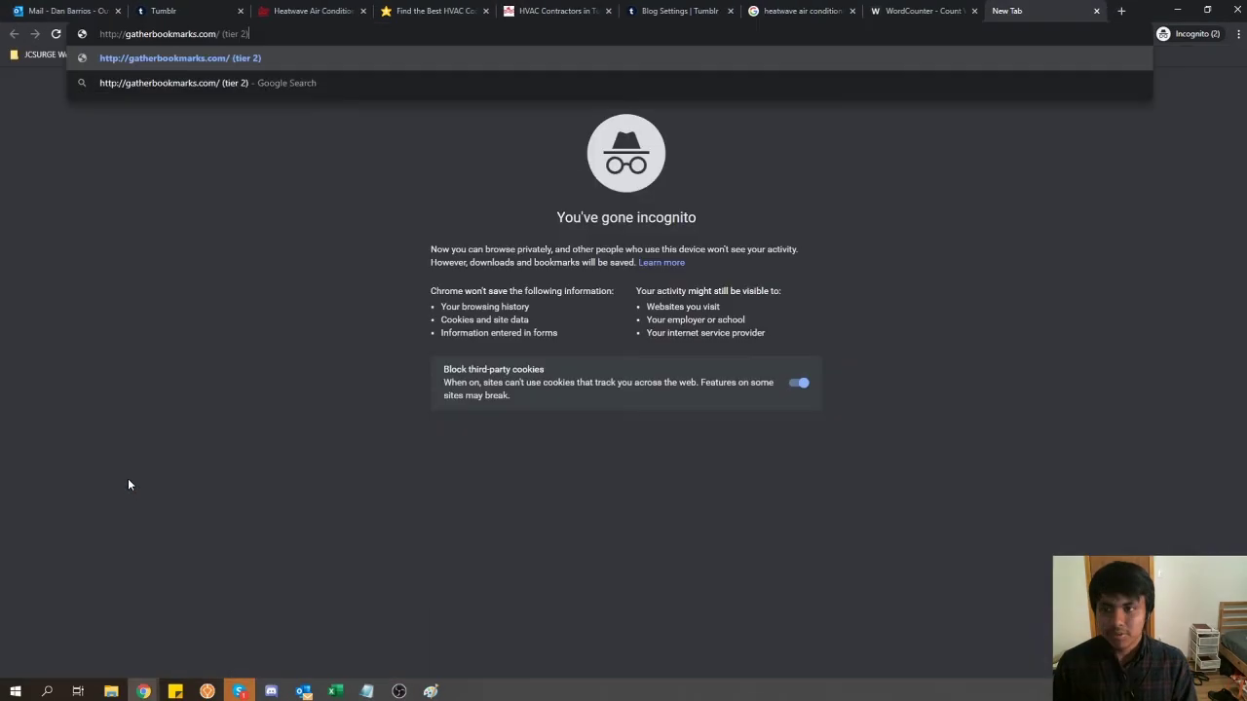
{"action": "key", "text": "Return"}
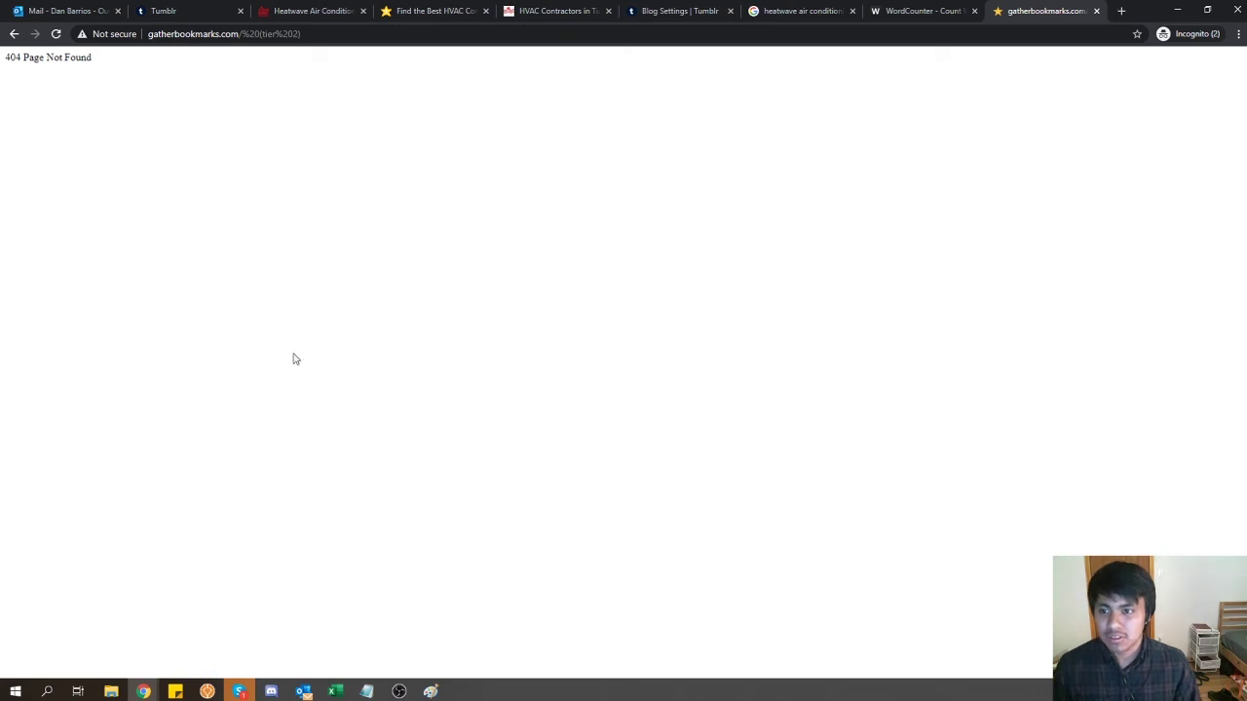
{"action": "left_click", "coordinate": [471, 34]}
{"action": "key", "text": "BackSpace"}
{"action": "key", "text": "BackSpace"}
{"action": "key", "text": "BackSpace"}
{"action": "key", "text": "BackSpace"}
{"action": "key", "text": "BackSpace"}
{"action": "key", "text": "BackSpace"}
{"action": "key", "text": "BackSpace"}
{"action": "key", "text": "BackSpace"}
{"action": "key", "text": "BackSpace"}
{"action": "key", "text": "BackSpace"}
{"action": "key", "text": "BackSpace"}
{"action": "key", "text": "BackSpace"}
{"action": "key", "text": "BackSpace"}
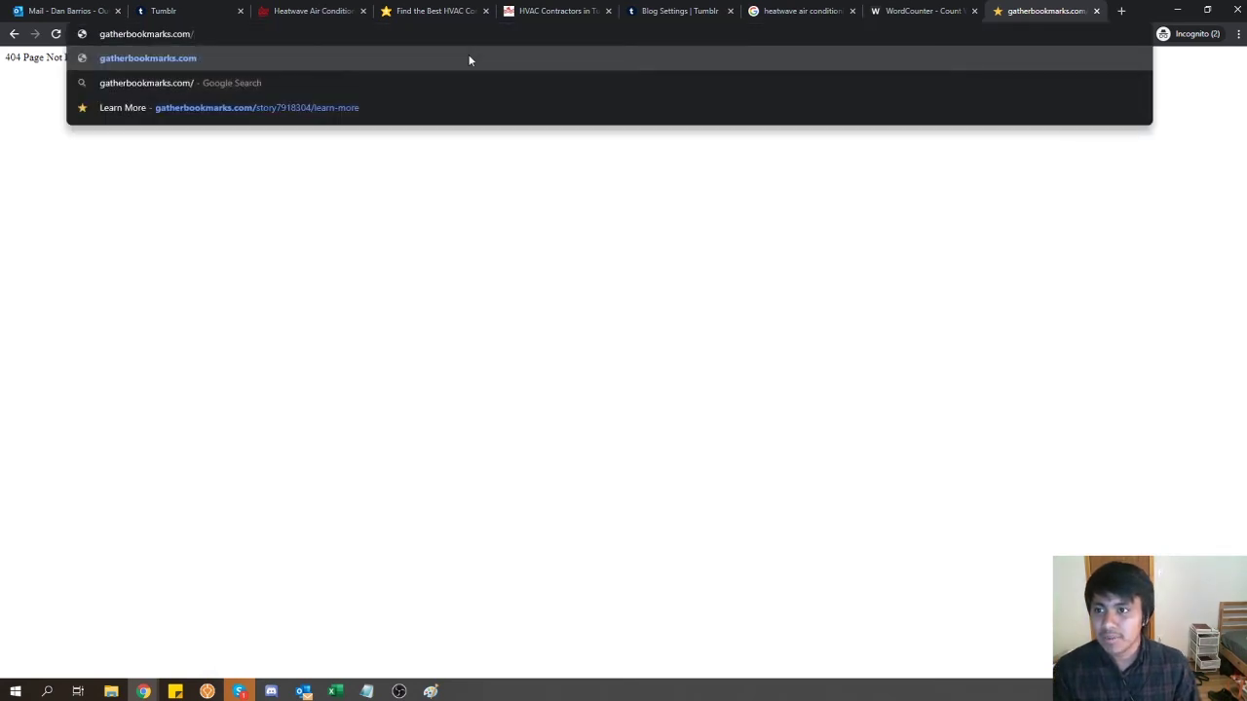
{"action": "key", "text": "Return"}
- Enter the Tumblr post URL as the news URL on gatherbookmarks' Submit page
{"action": "left_click", "coordinate": [554, 63]}
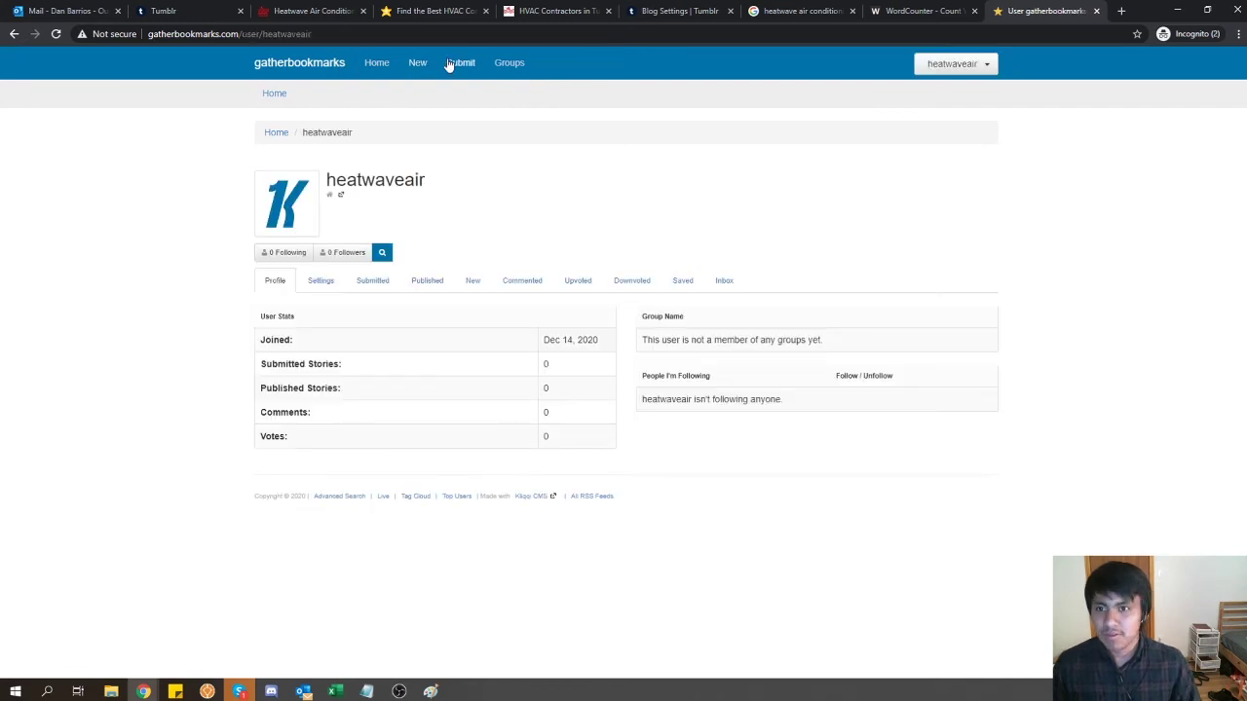
{"action": "left_click", "coordinate": [456, 62]}
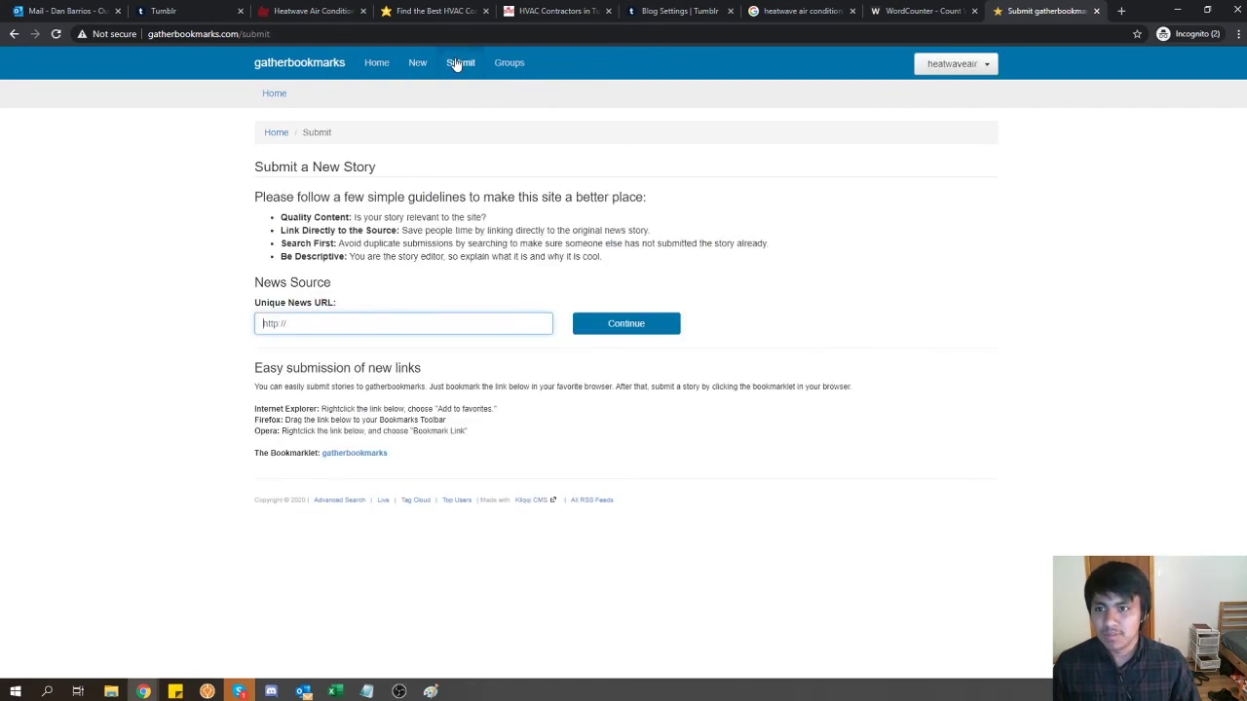
{"action": "left_click", "coordinate": [441, 324]}
{"action": "key", "text": "ctrl+v"}
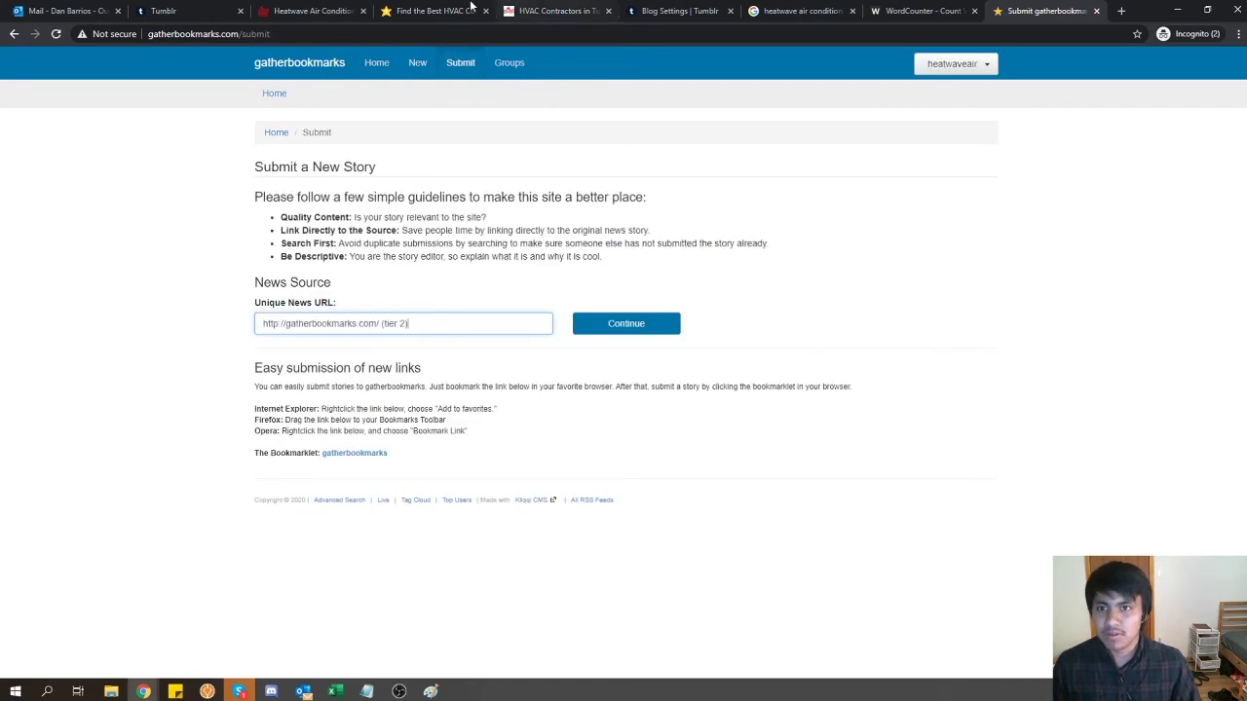
{"action": "left_click", "coordinate": [304, 9]}
{"action": "left_click", "coordinate": [1032, 11]}
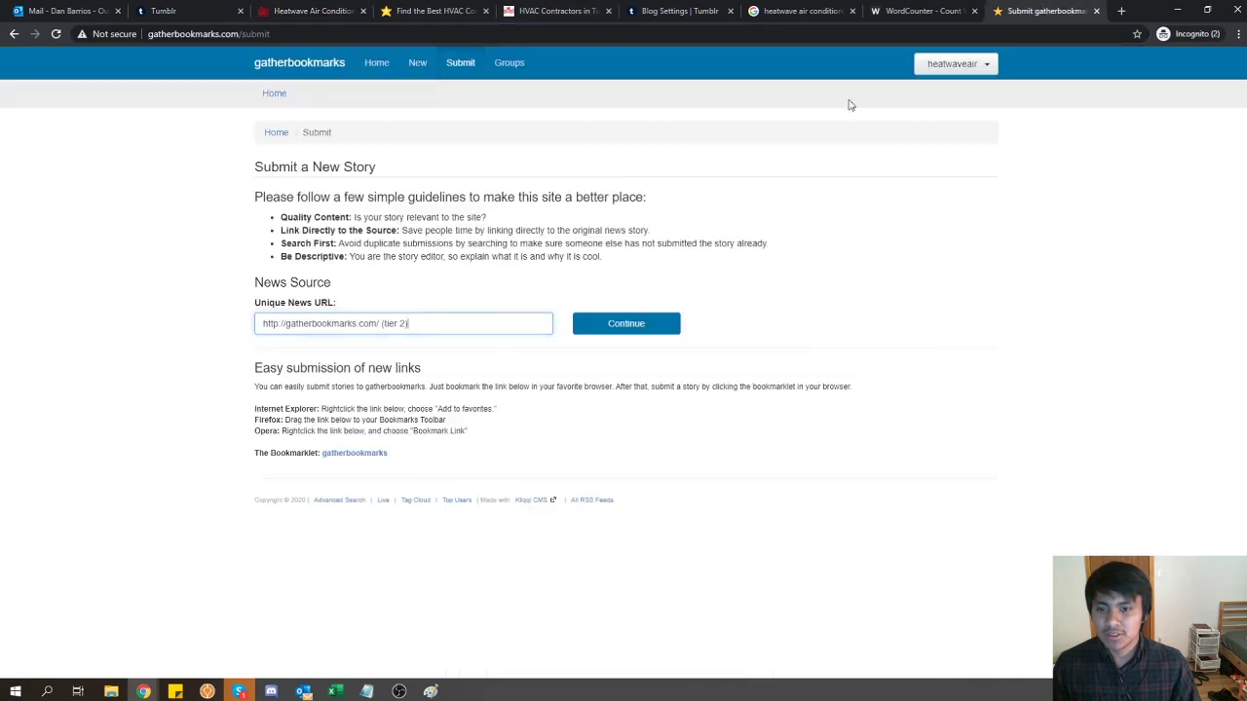
{"action": "left_click", "coordinate": [495, 329]}
{"action": "key", "text": "ctrl+v"}
{"action": "left_click", "coordinate": [601, 334]}
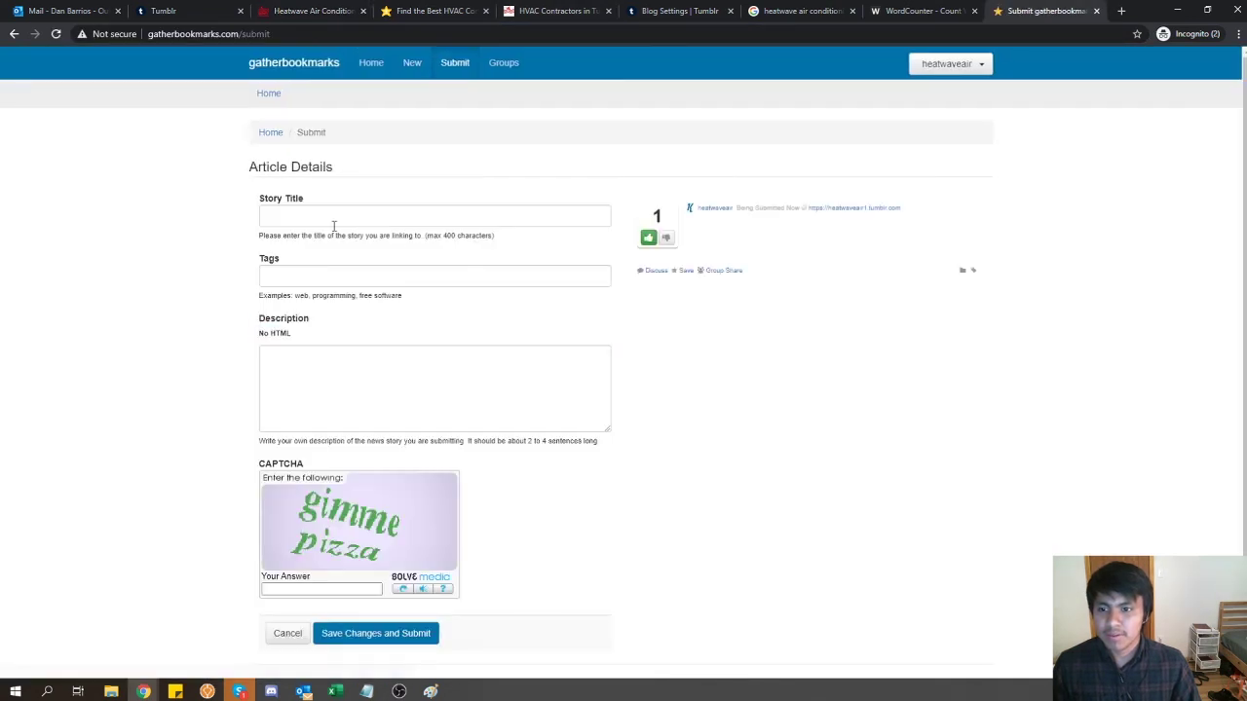
- Submit the story 'Contact HVAC companies in Tucson' with the CAPTCHA answered, then reopen the Tumblr post
{"action": "left_click", "coordinate": [311, 590]}
{"action": "type", "text": "gimme pizza"}
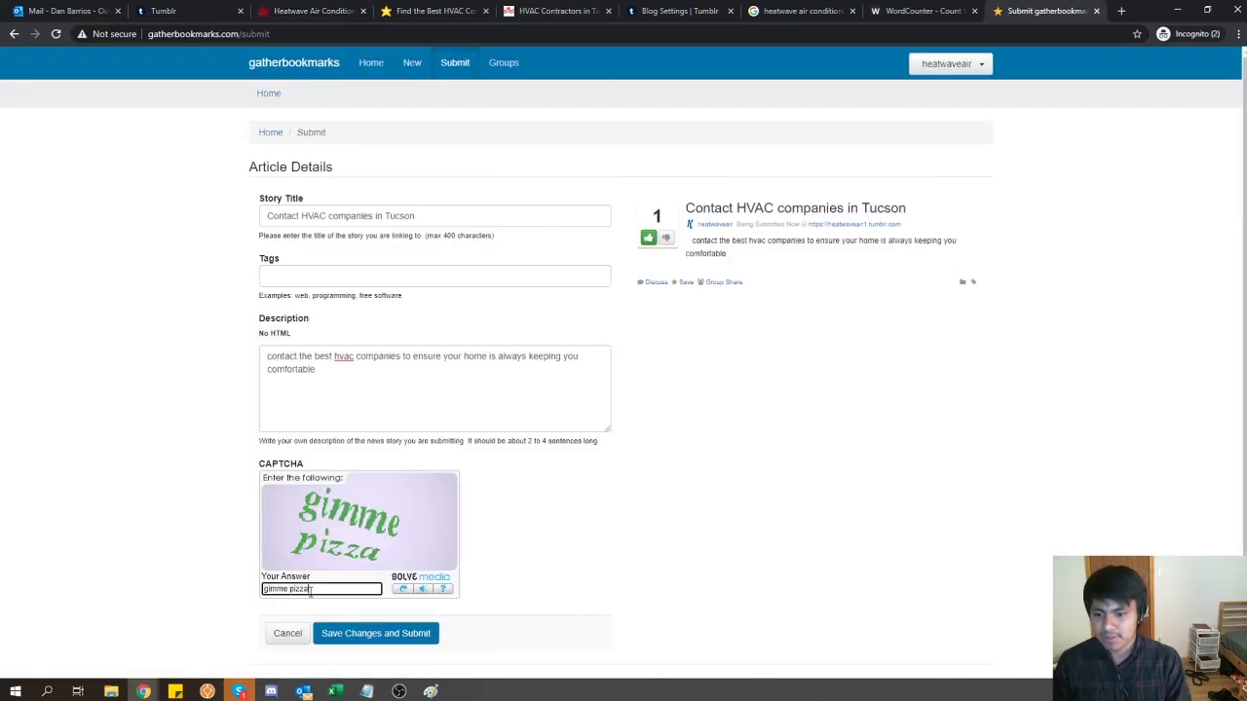
{"action": "left_click", "coordinate": [361, 635]}
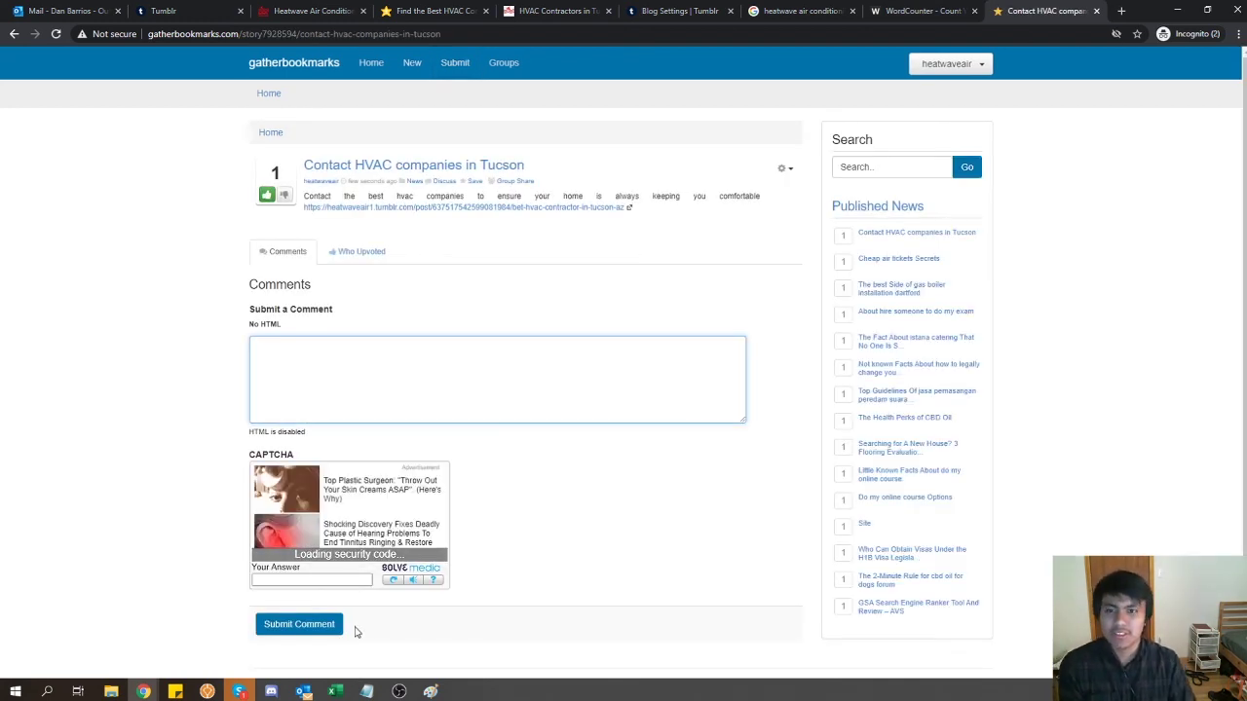
{"action": "left_click", "coordinate": [499, 209]}
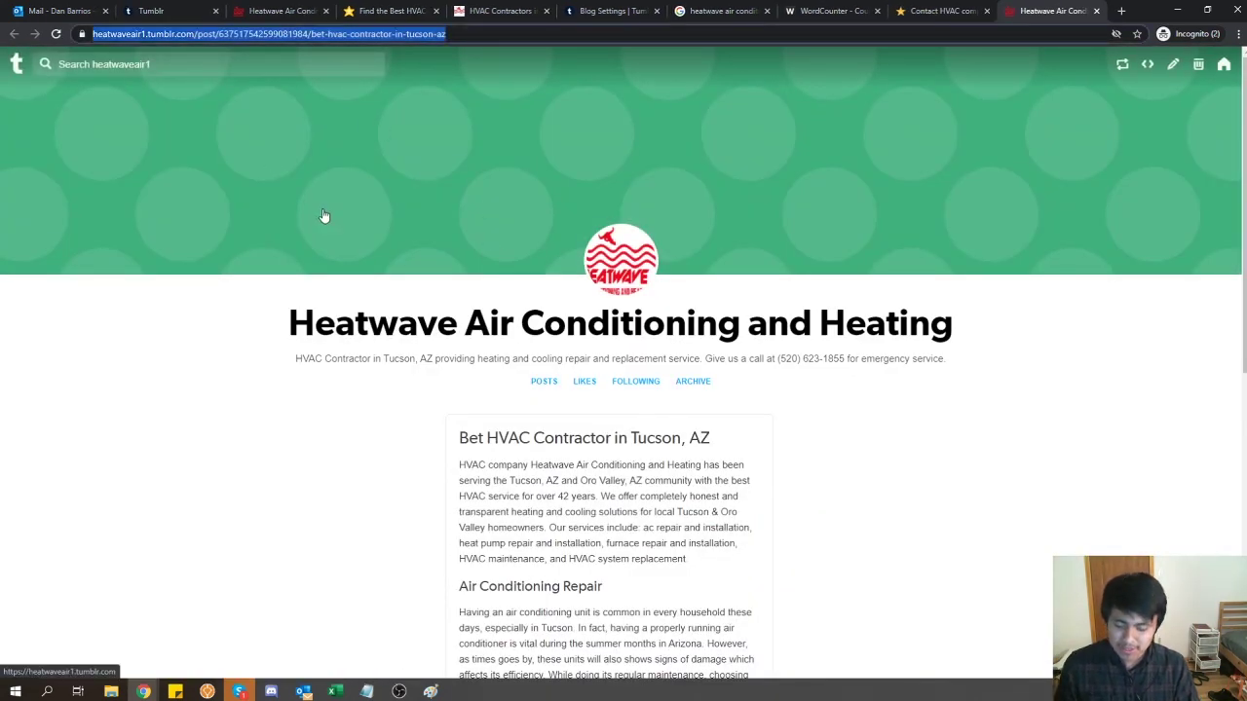
- Scroll through the post's repair and contact sections, then bring up the Paint backlink diagram
{"action": "scroll", "coordinate": [359, 427], "scroll_direction": "down", "scroll_amount": 5}
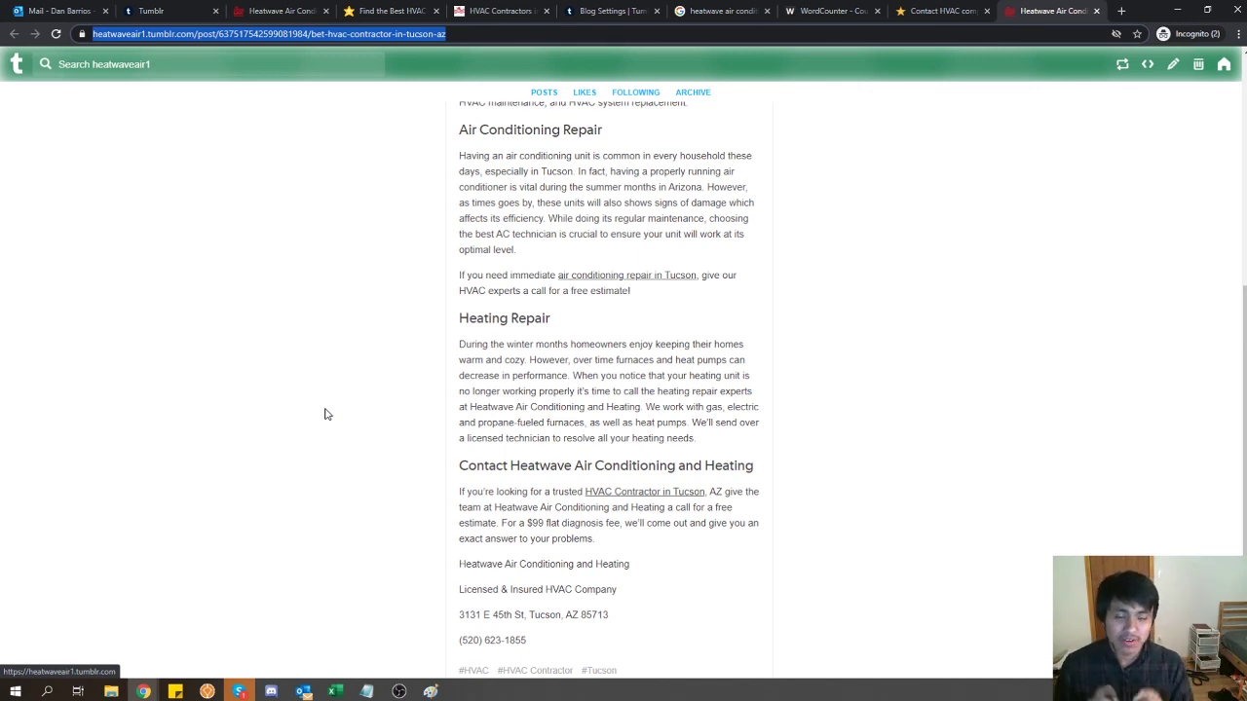
{"action": "left_click", "coordinate": [430, 692]}
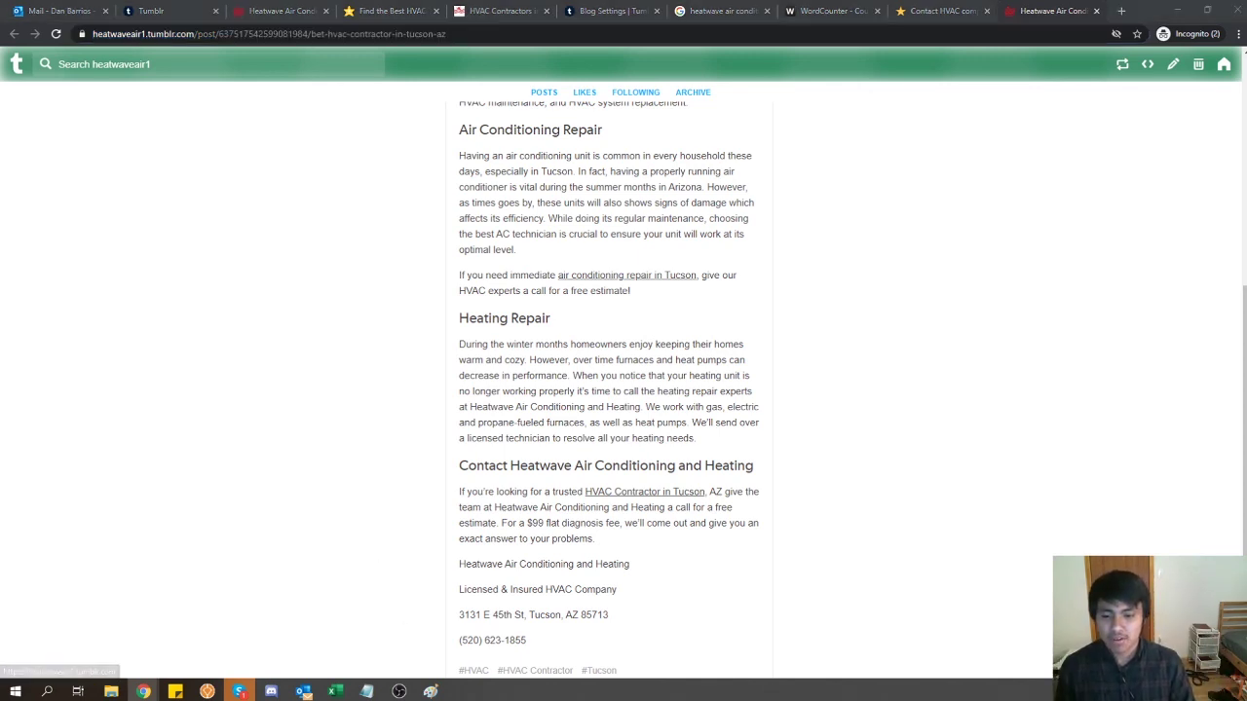
{"action": "left_click_drag", "start_coordinate": [452, 378], "coordinate": [269, 14]}
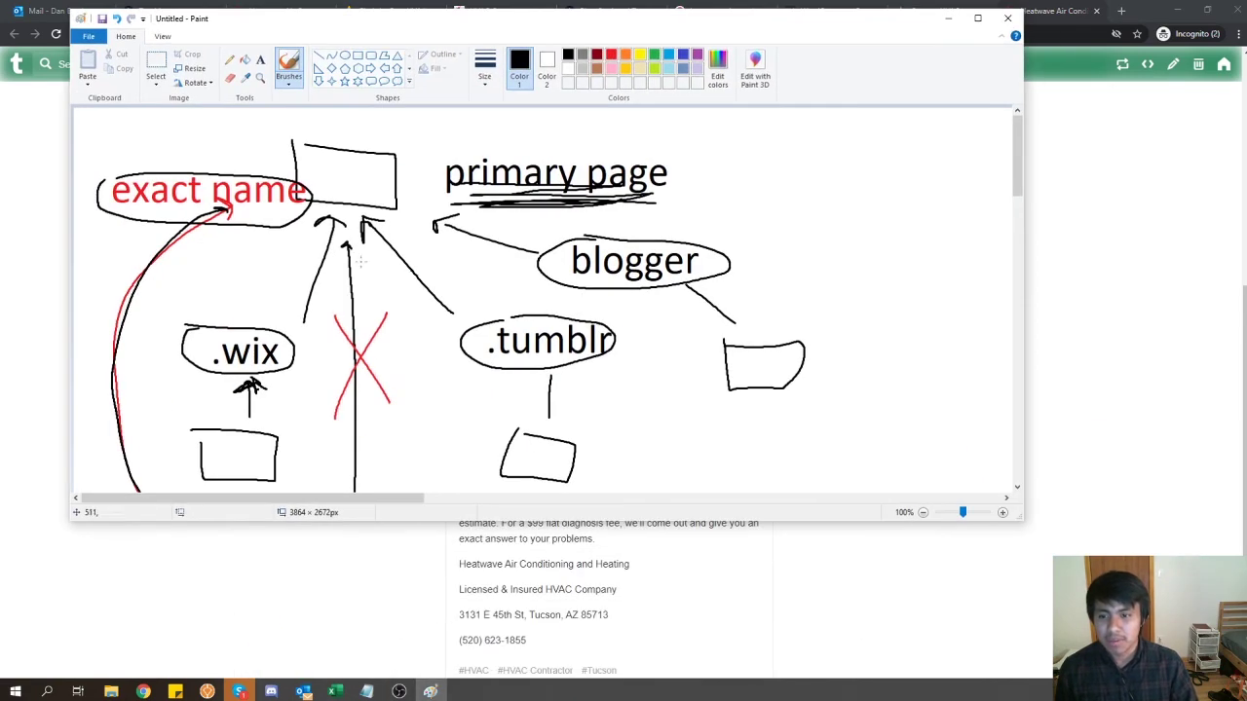
- Check the .wix/.tumblr/blogger tier sketch, then open gatherbookmarks' Submit page from the Contact HVAC story tab
{"action": "scroll", "coordinate": [284, 357], "scroll_direction": "down", "scroll_amount": 3}
{"action": "scroll", "coordinate": [283, 357], "scroll_direction": "up", "scroll_amount": 3}
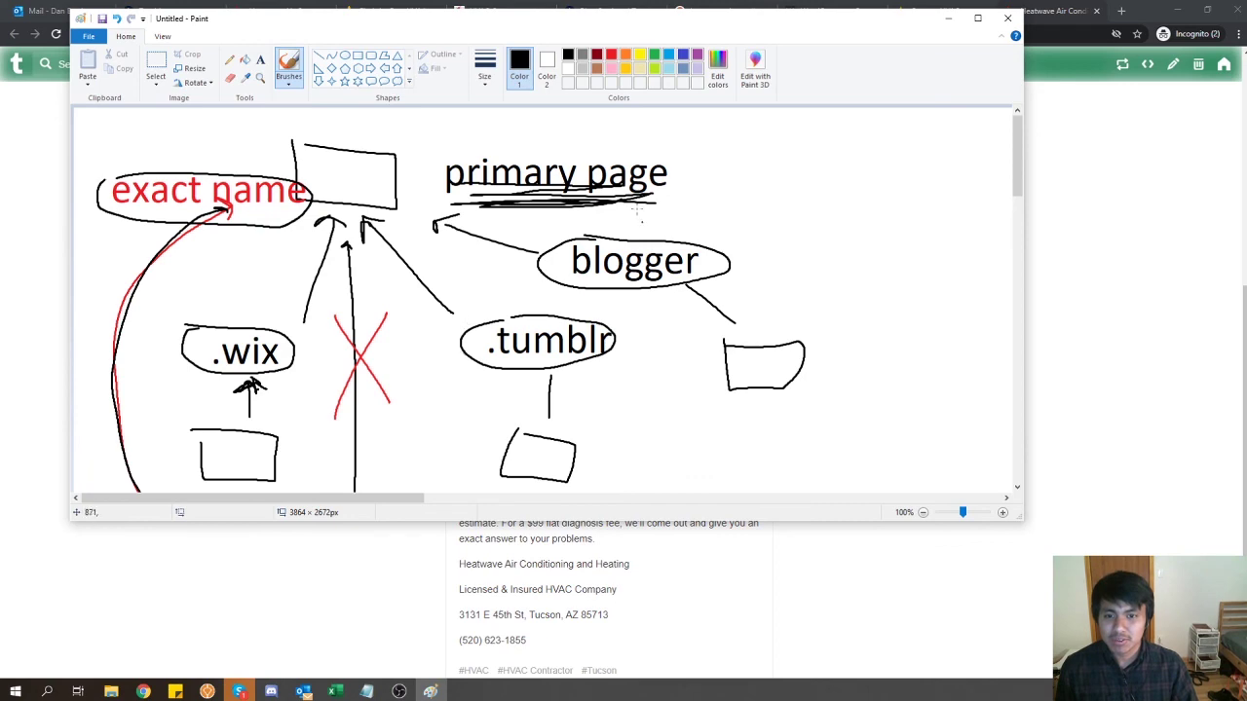
{"action": "left_click", "coordinate": [893, 607]}
{"action": "left_click", "coordinate": [828, 11]}
{"action": "left_click", "coordinate": [915, 8]}
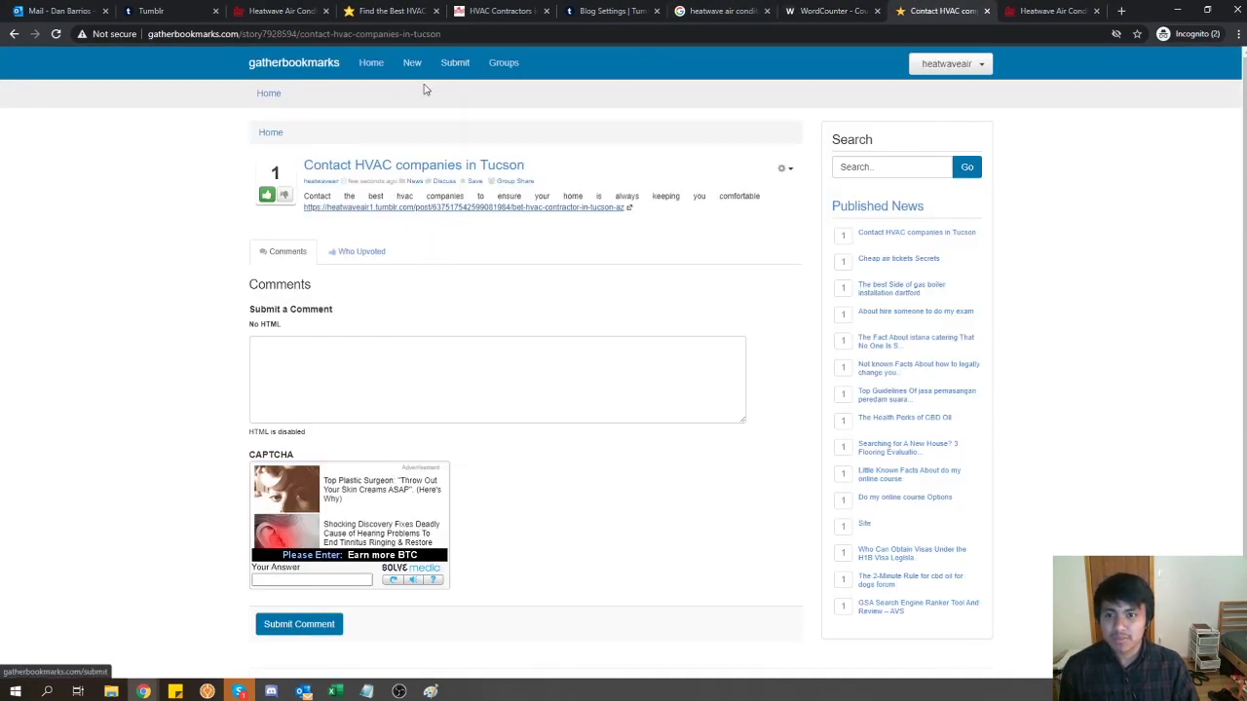
{"action": "left_click", "coordinate": [455, 62]}
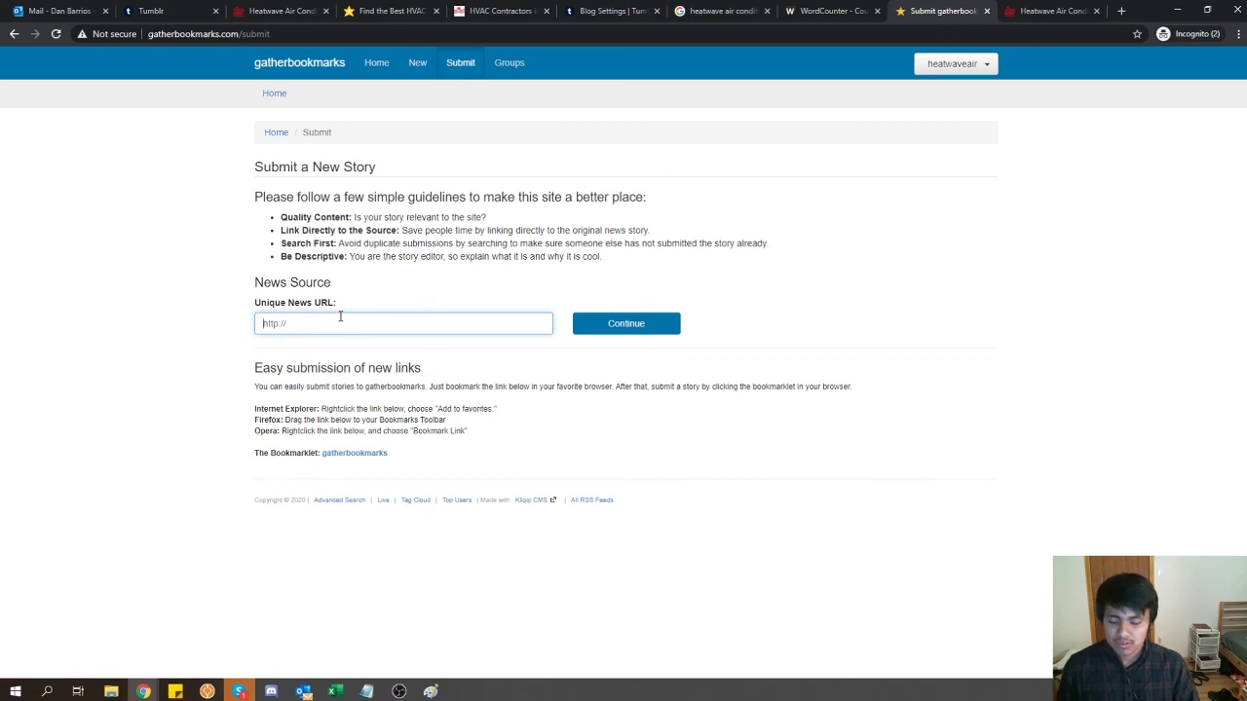